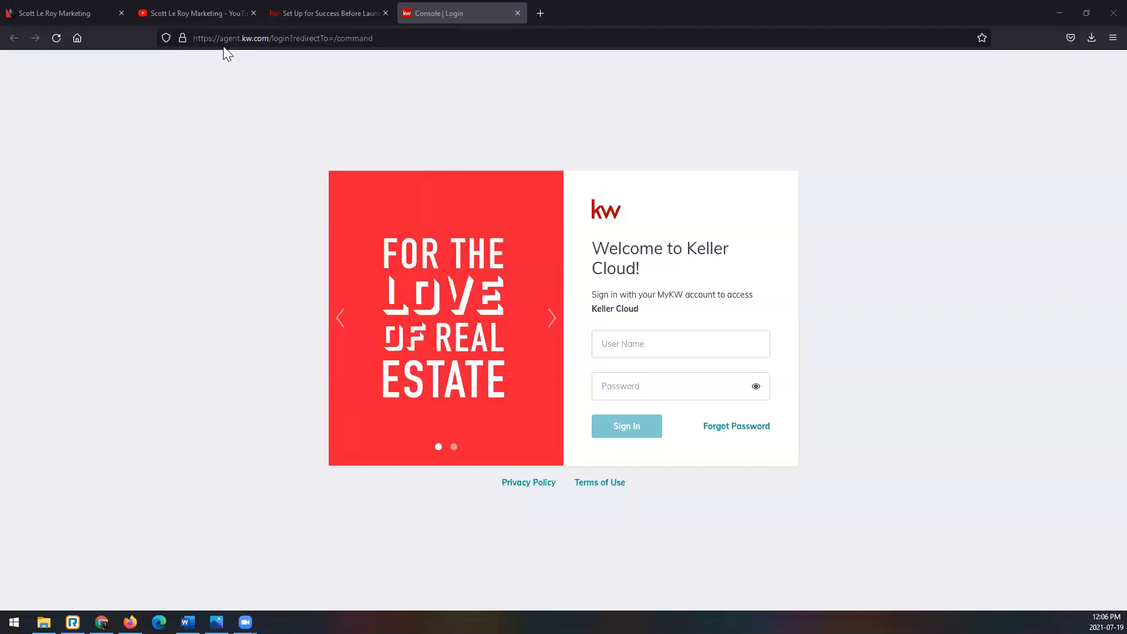
# - Sign in to Keller Cloud with the account's user name and password
pyautogui.click(675, 346)
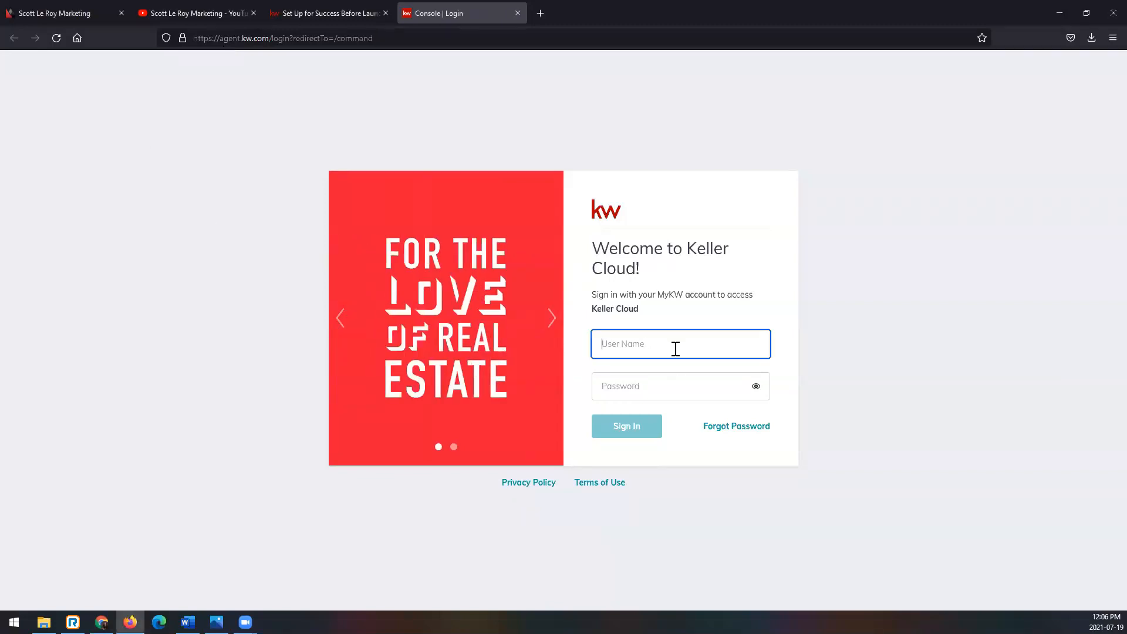
pyautogui.press('Tab')
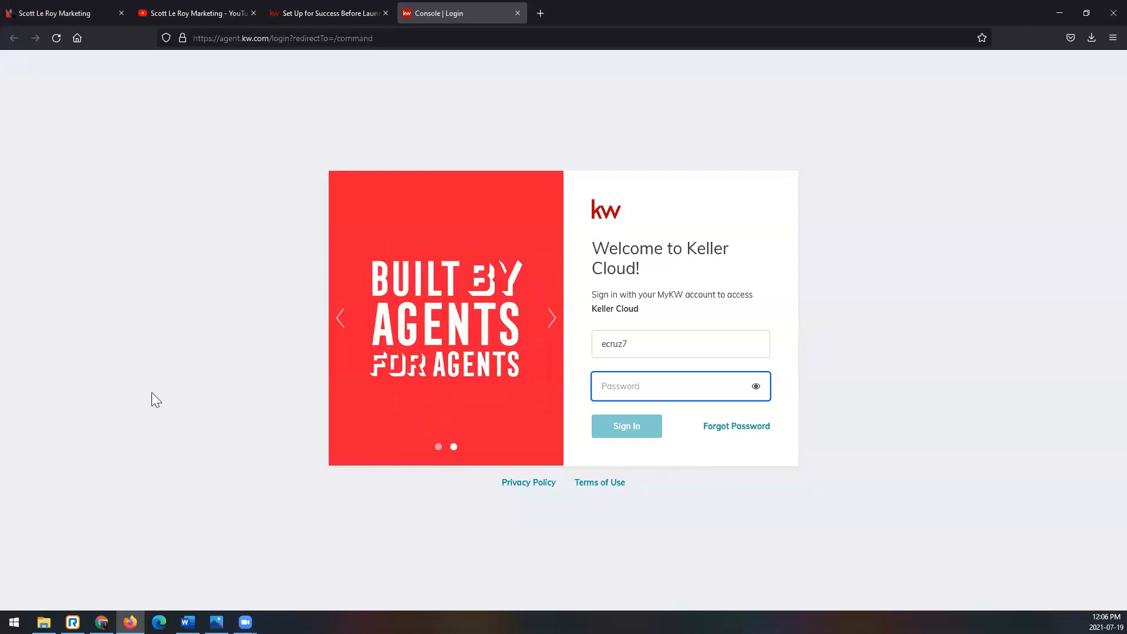
pyautogui.click(710, 385)
pyautogui.write('••••••••••')
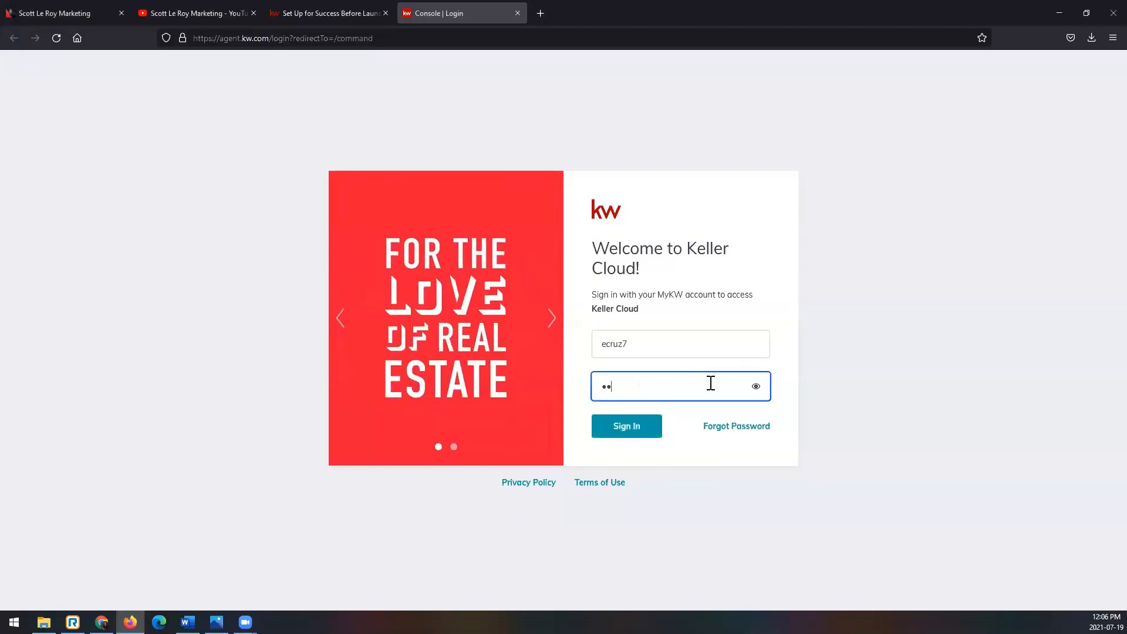
pyautogui.press('Return')
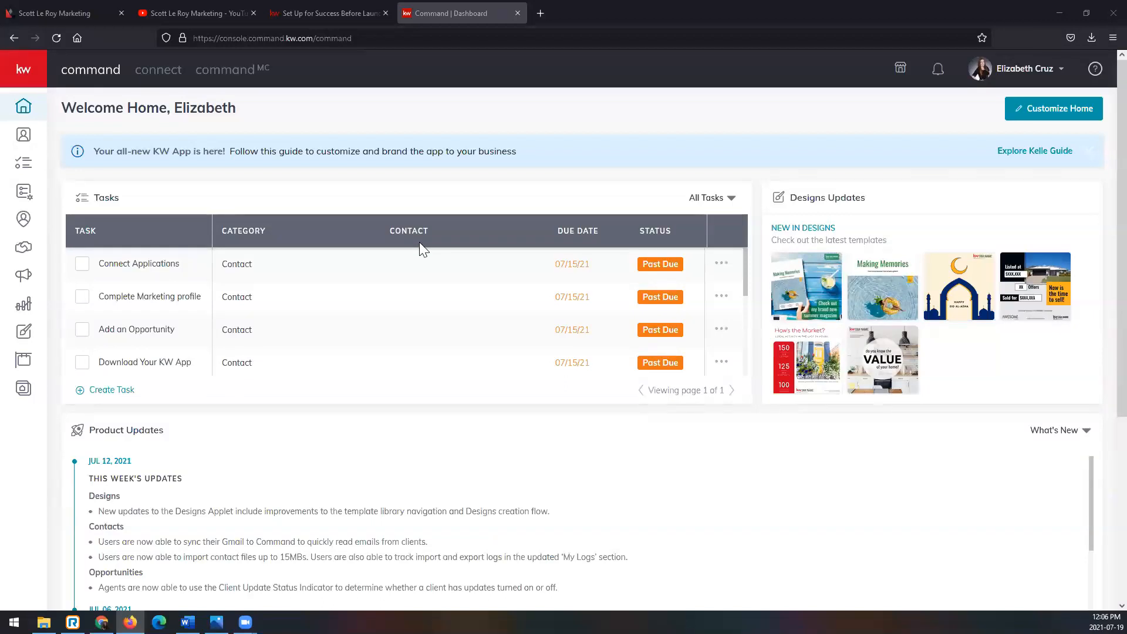
# - Open the account settings and review the connected applications along with the other apps available to connect
pyautogui.click(1011, 75)
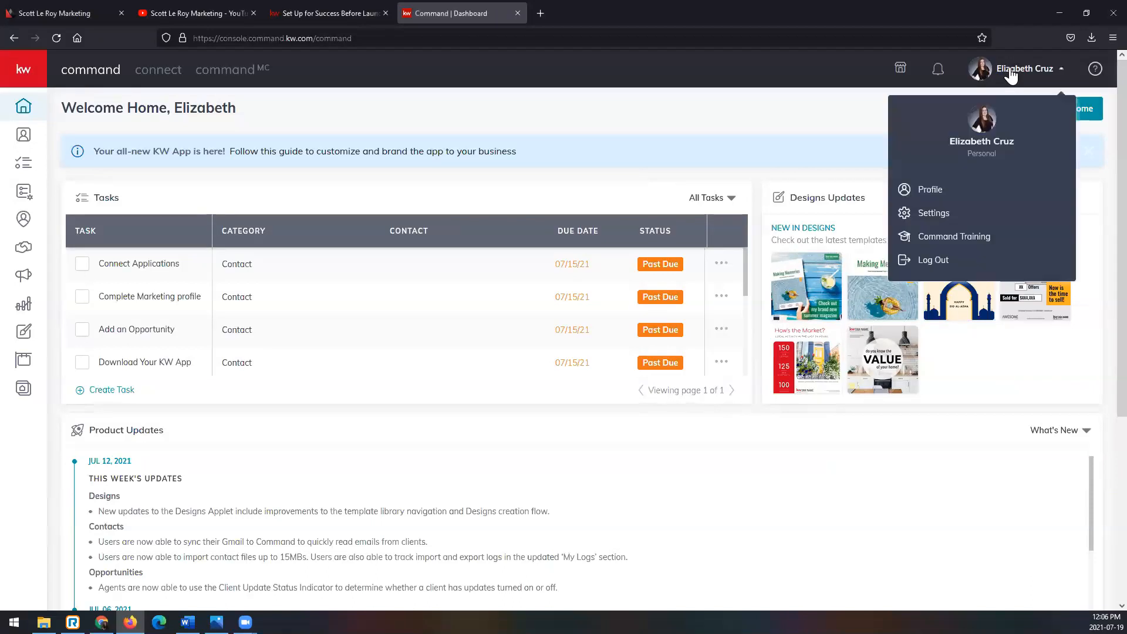
pyautogui.click(916, 220)
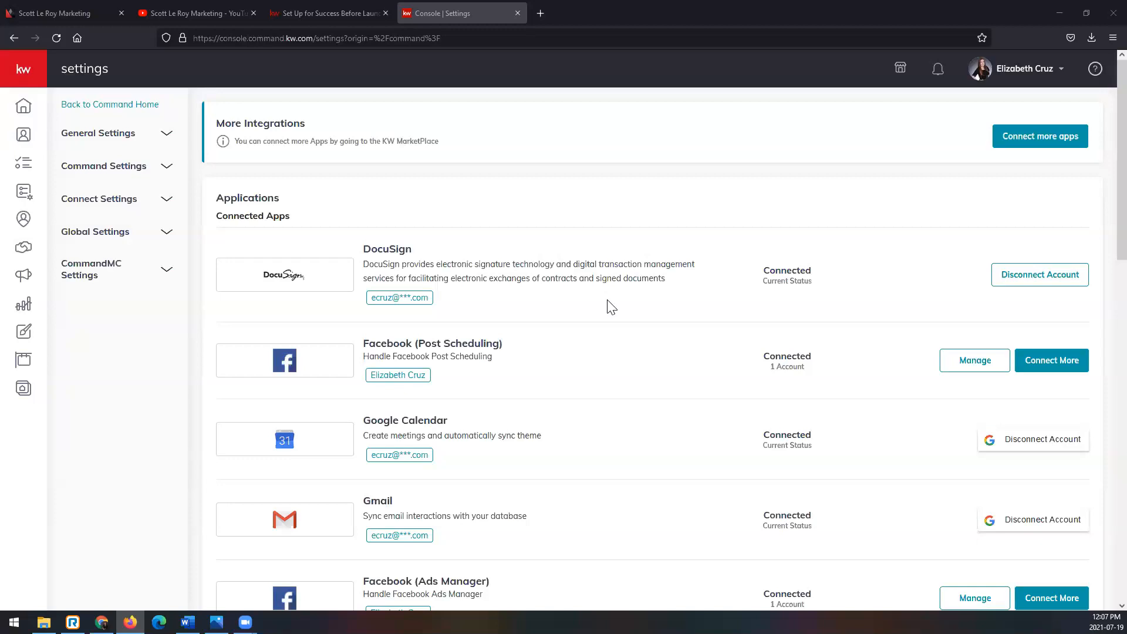
pyautogui.scroll(-1, 623, 317)
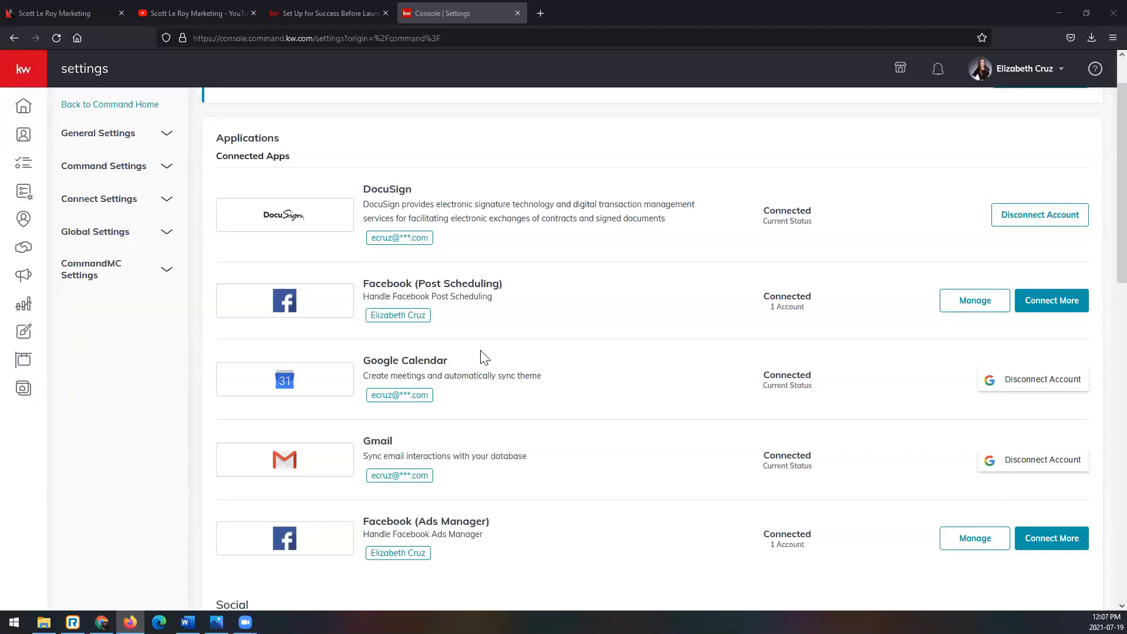
pyautogui.scroll(-1, 478, 360)
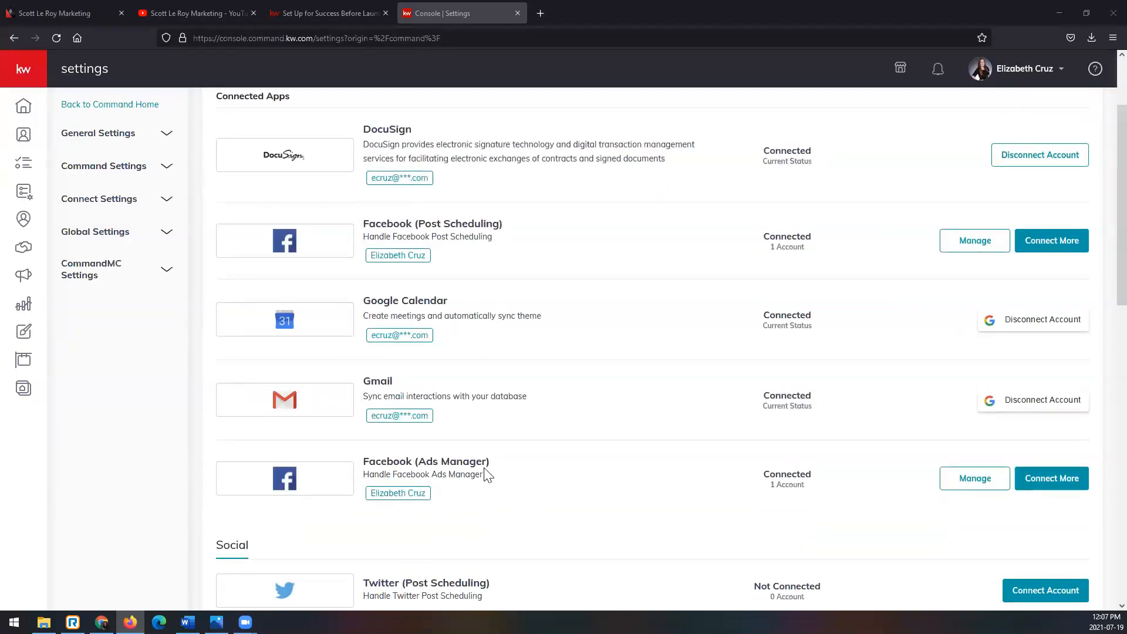
pyautogui.scroll(1, 485, 475)
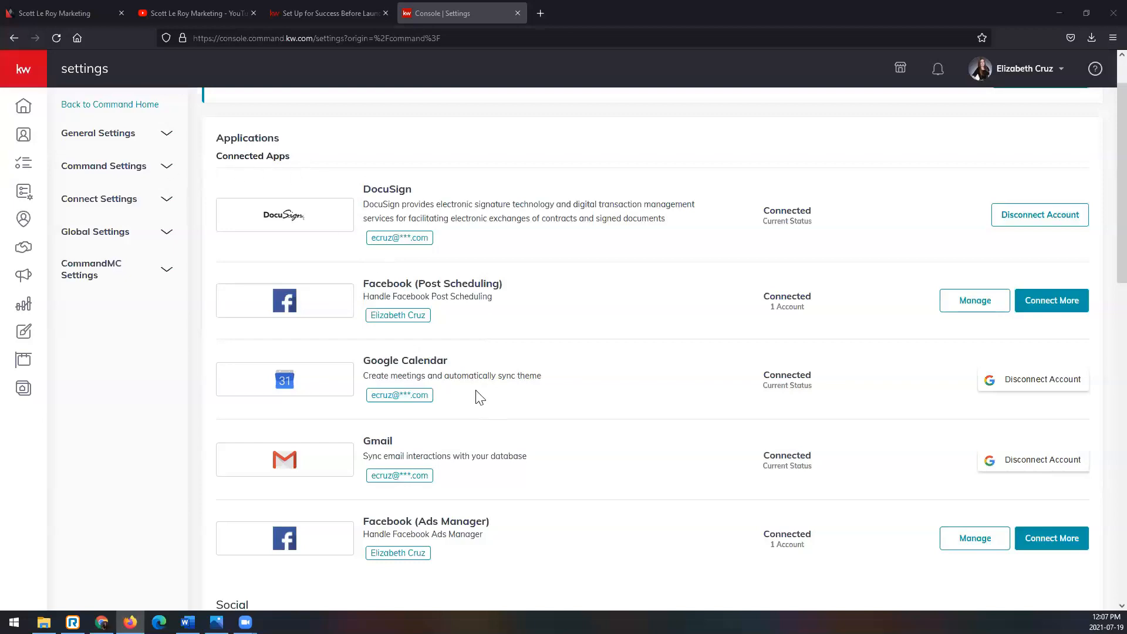
pyautogui.scroll(-4, 478, 395)
pyautogui.scroll(-8, 622, 345)
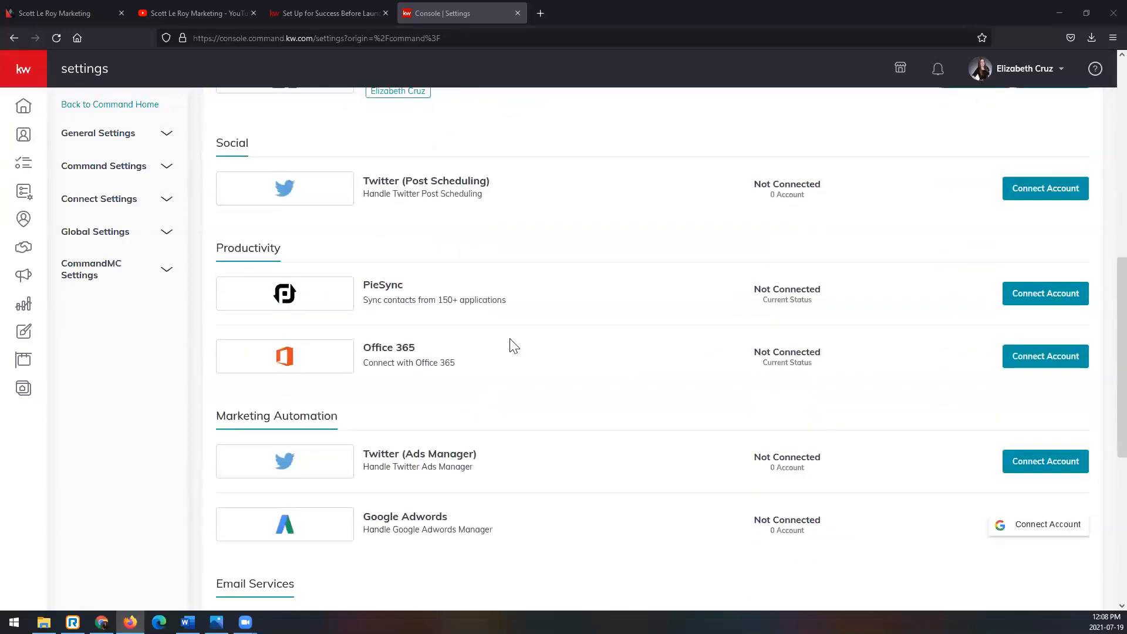
pyautogui.scroll(12, 504, 520)
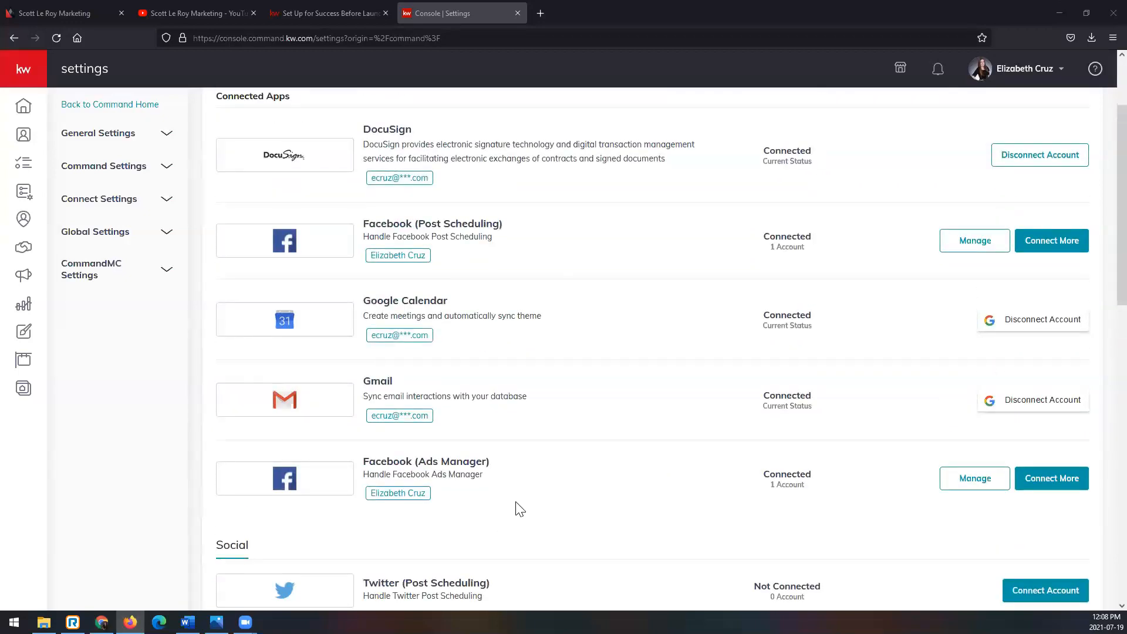
pyautogui.scroll(-1, 715, 513)
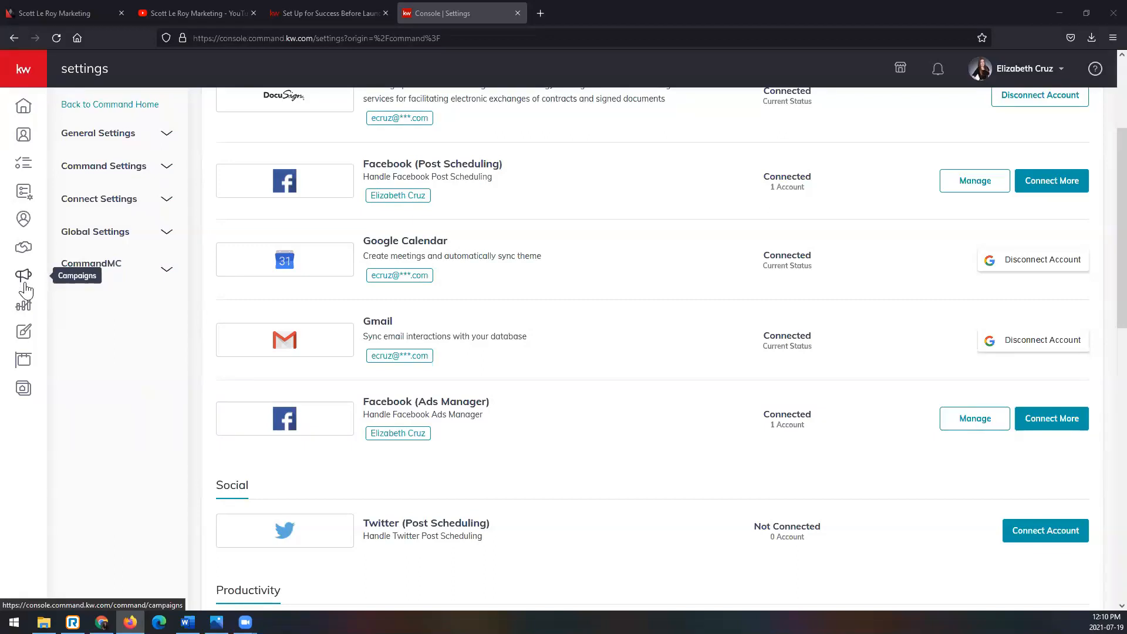
# - Go to the Campaigns dashboard and look over its quick posts and its tips and training
pyautogui.click(34, 76)
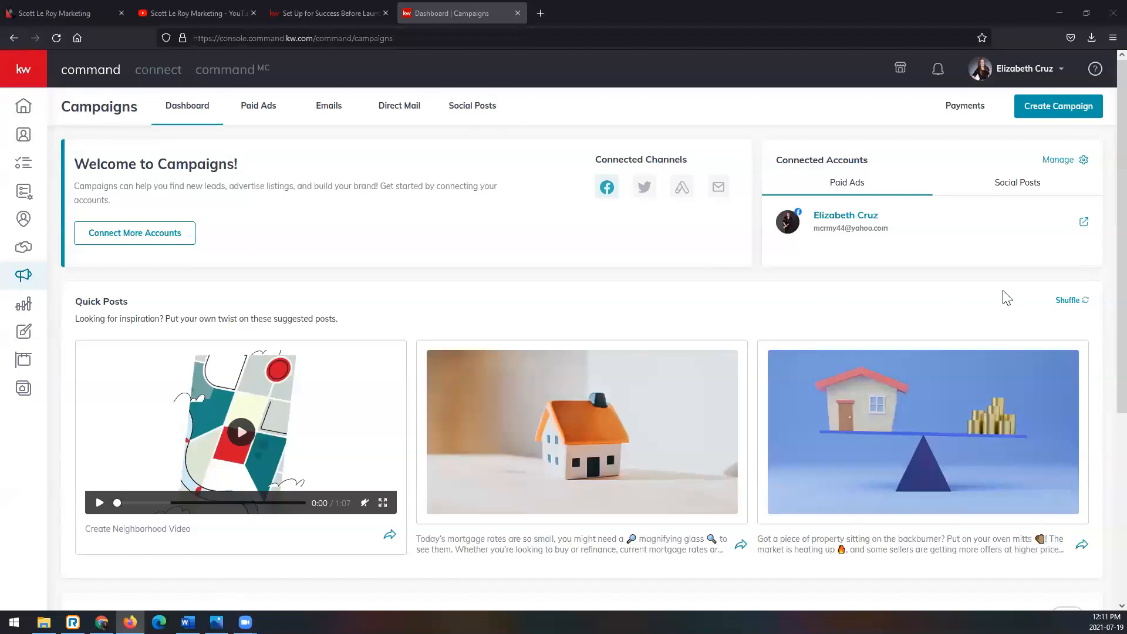
pyautogui.scroll(-5, 370, 335)
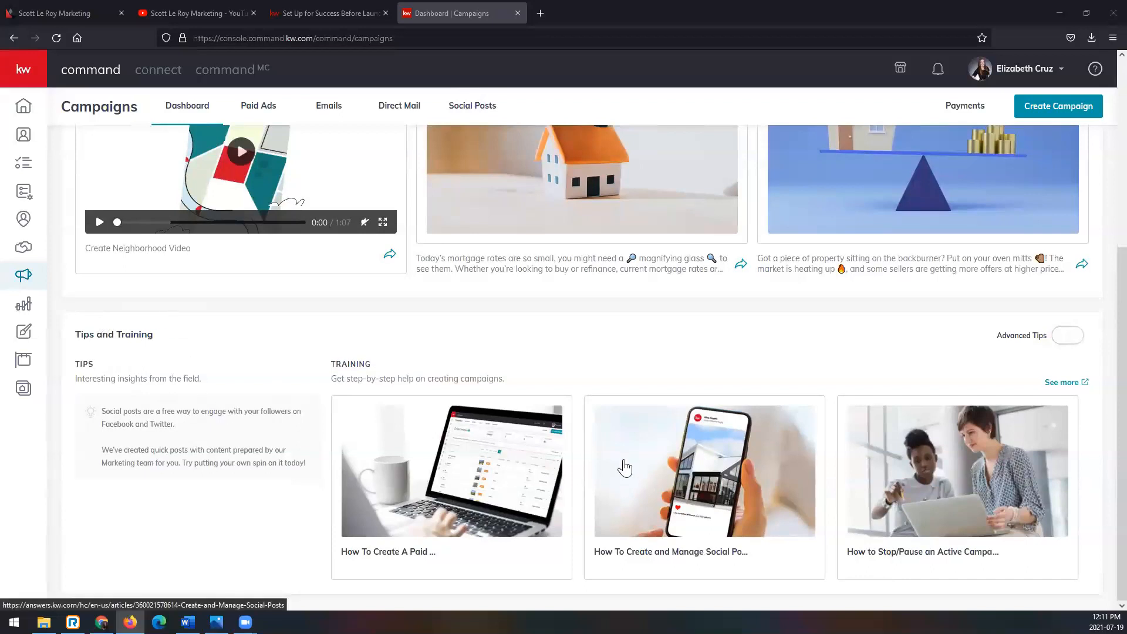
pyautogui.scroll(5, 624, 463)
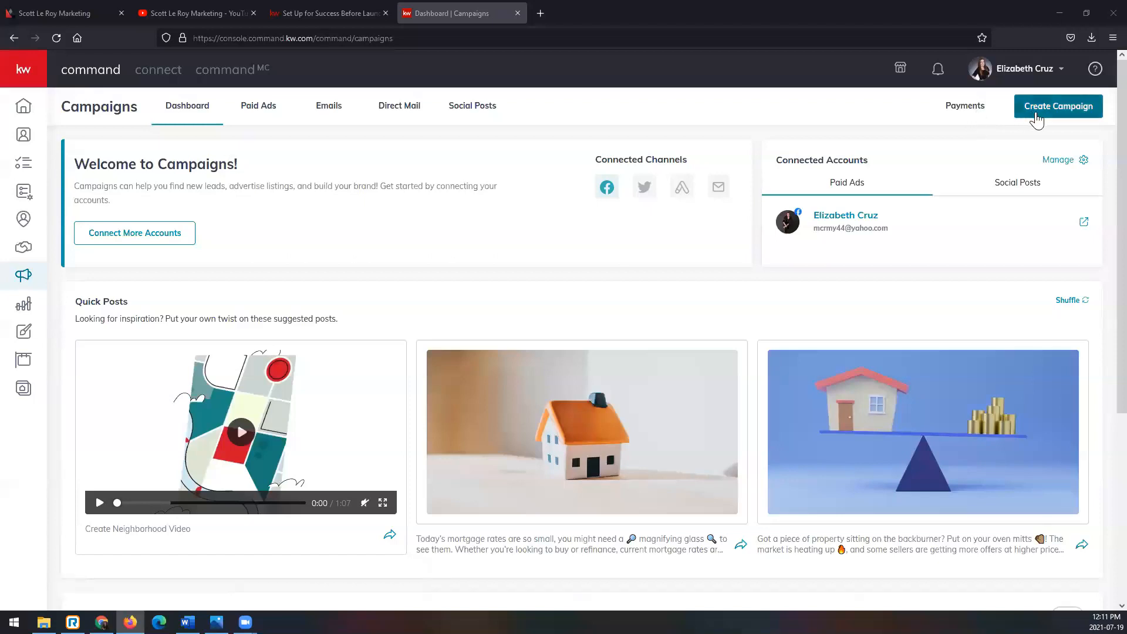
# - View the campaign payment information and the form for adding a payment card, leaving the form without adding a card
pyautogui.click(965, 107)
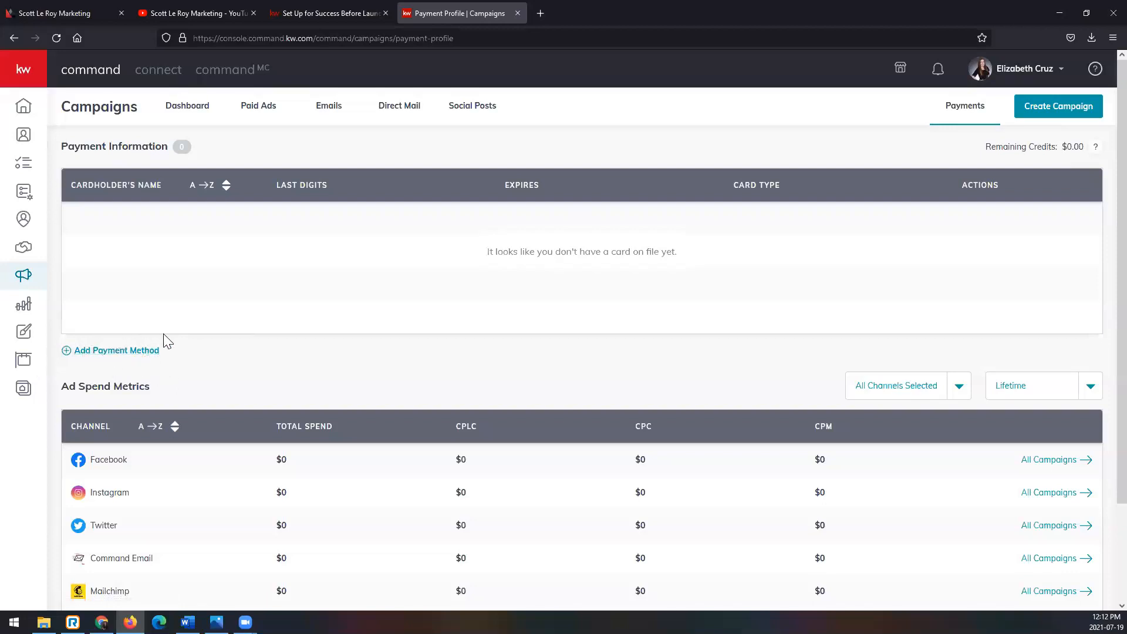
pyautogui.click(108, 352)
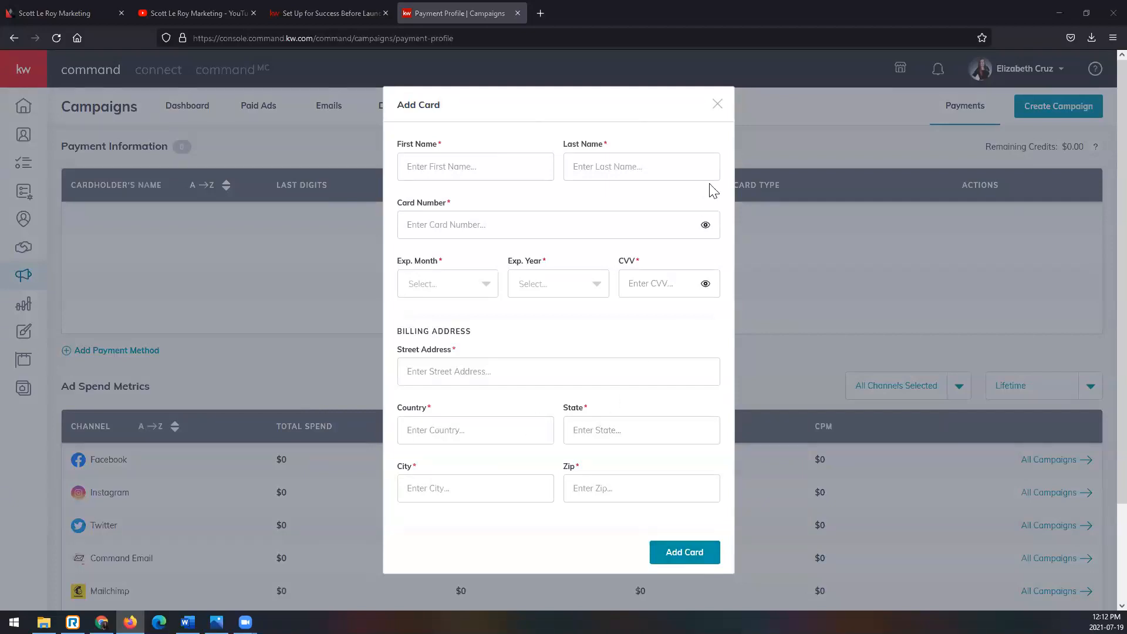
pyautogui.click(763, 298)
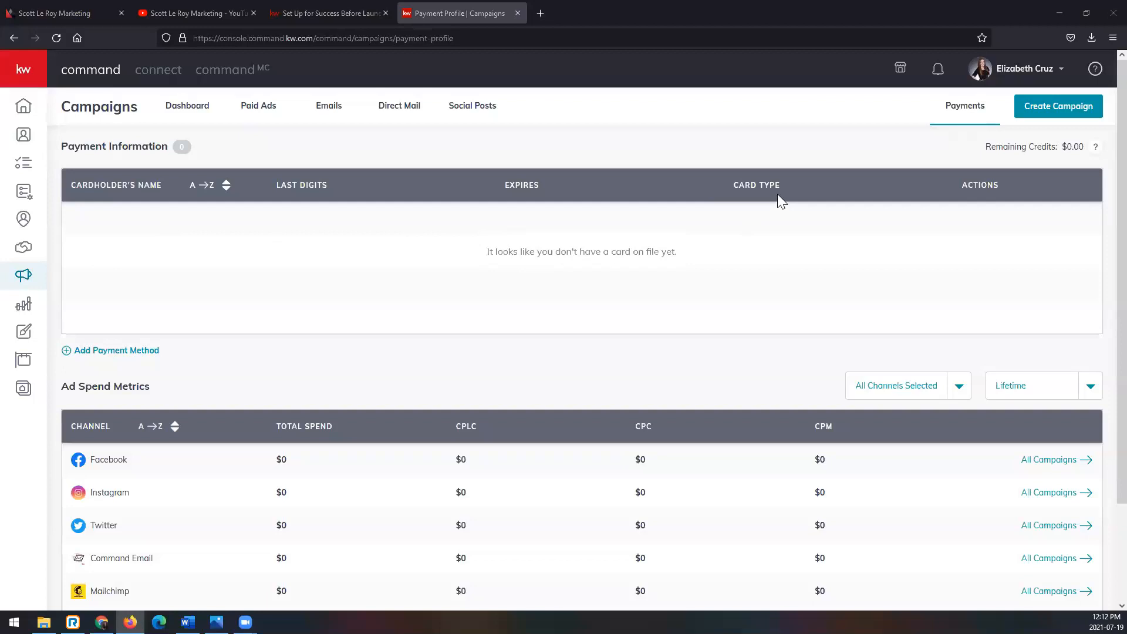
# - Start creating a campaign, and view the Sponsored Ad.png example enlarged in Photos before returning to the browser
pyautogui.click(1093, 114)
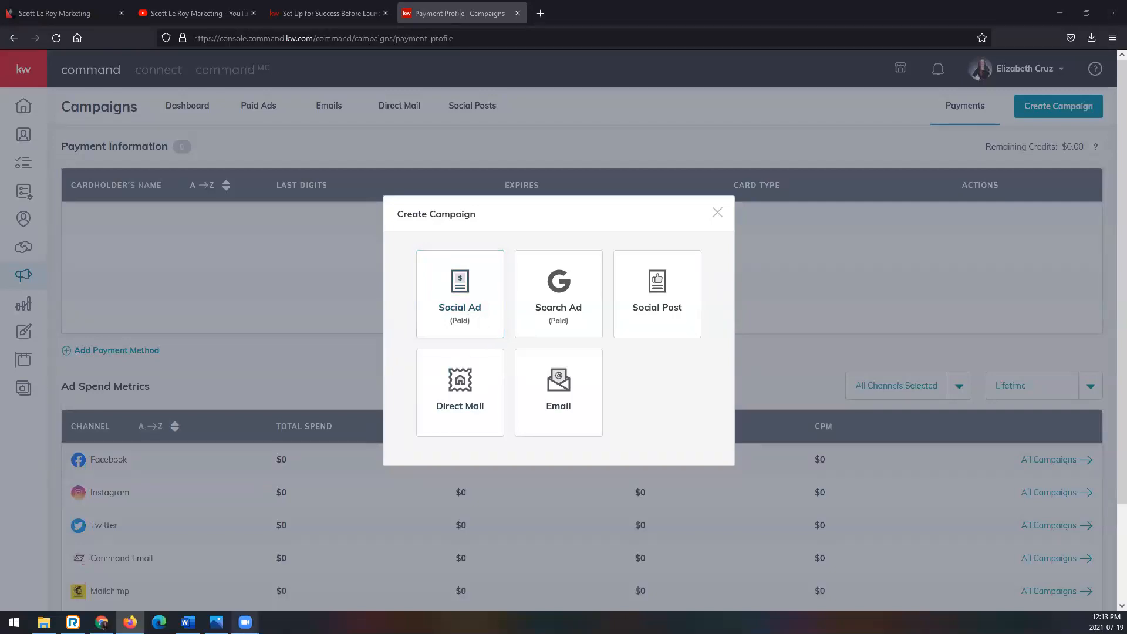
pyautogui.click(217, 622)
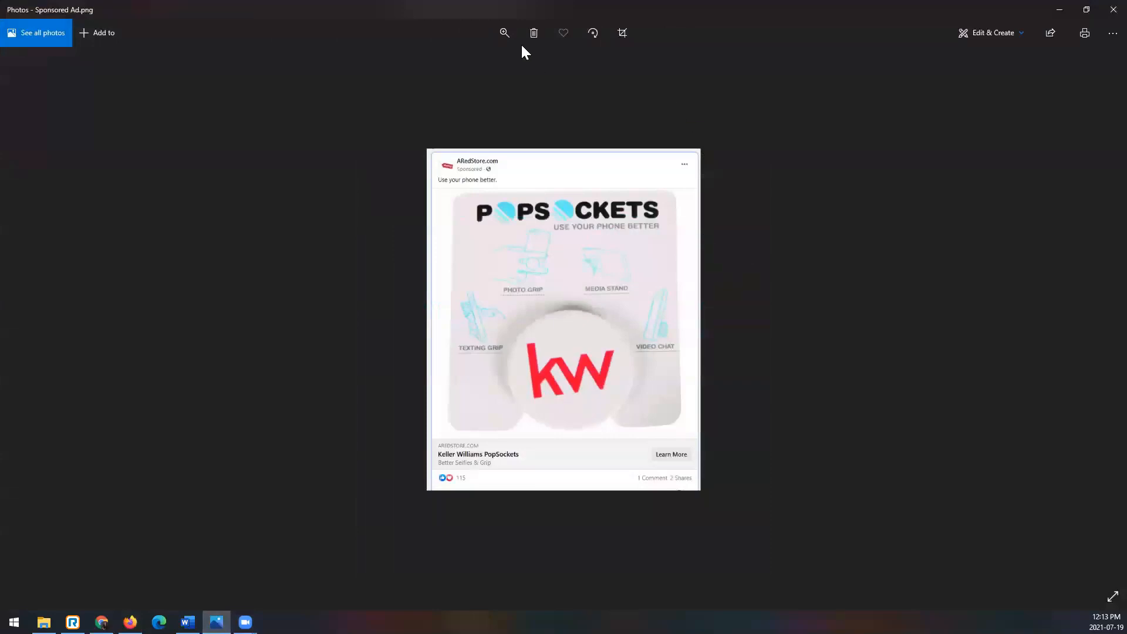
pyautogui.click(504, 33)
pyautogui.click(520, 64)
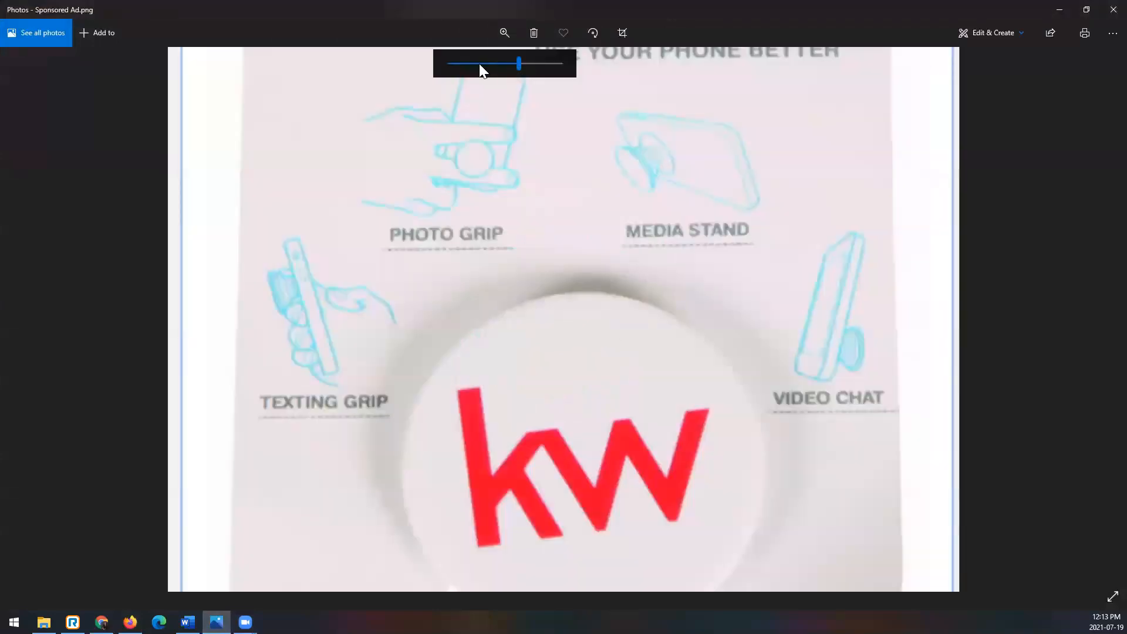
pyautogui.click(462, 63)
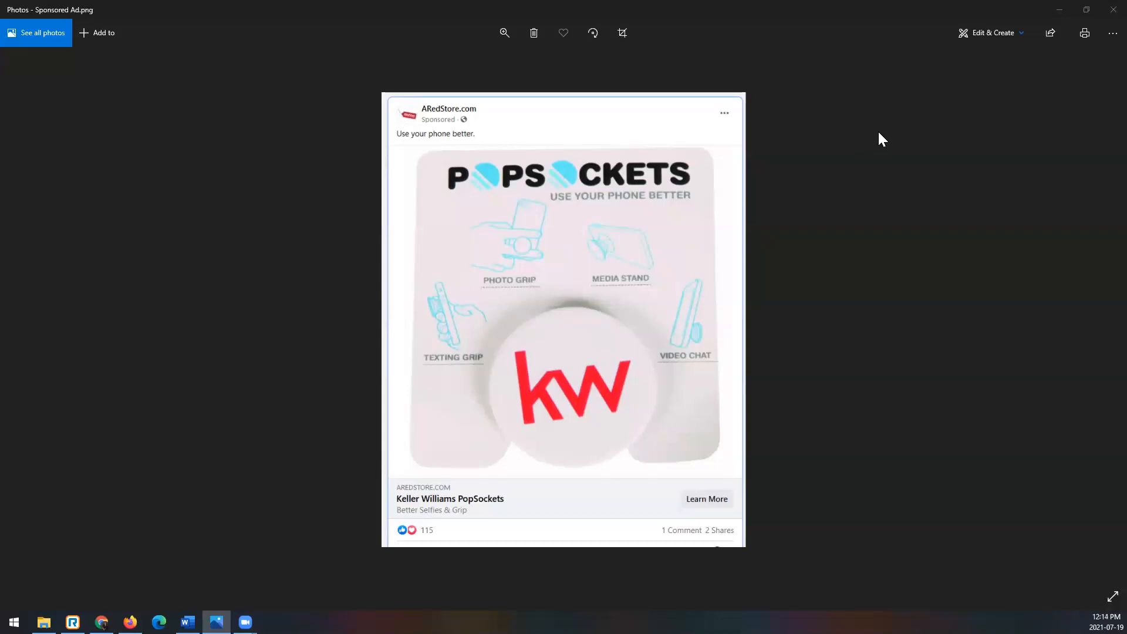
pyautogui.click(1060, 12)
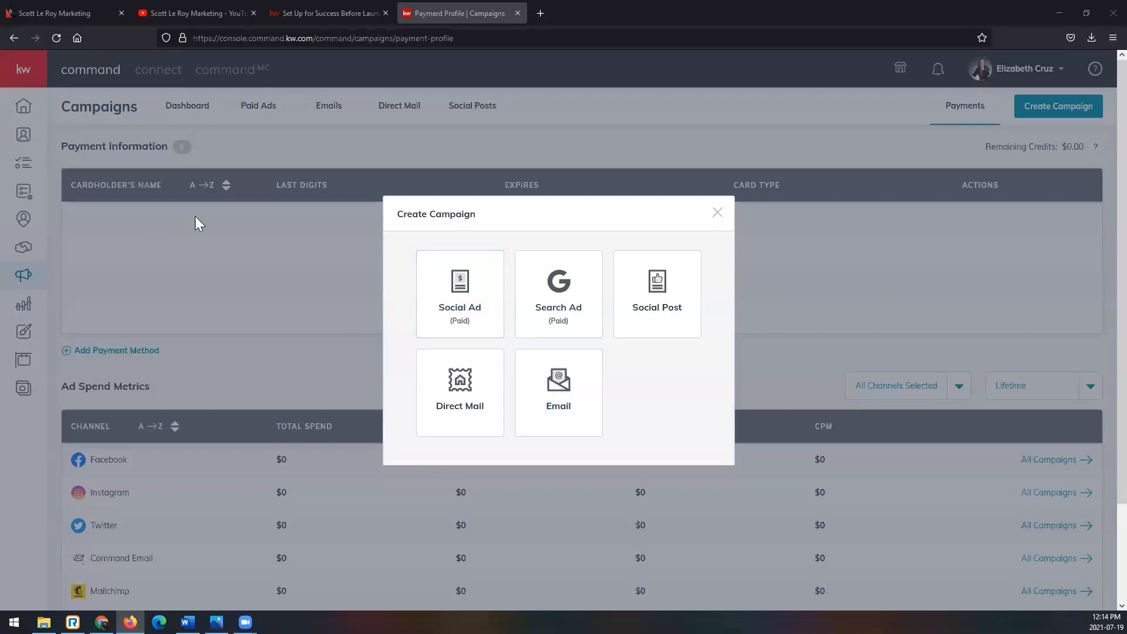
# - Choose a paid social ad as the campaign type and name it SLM Test BA 20210719
pyautogui.click(481, 286)
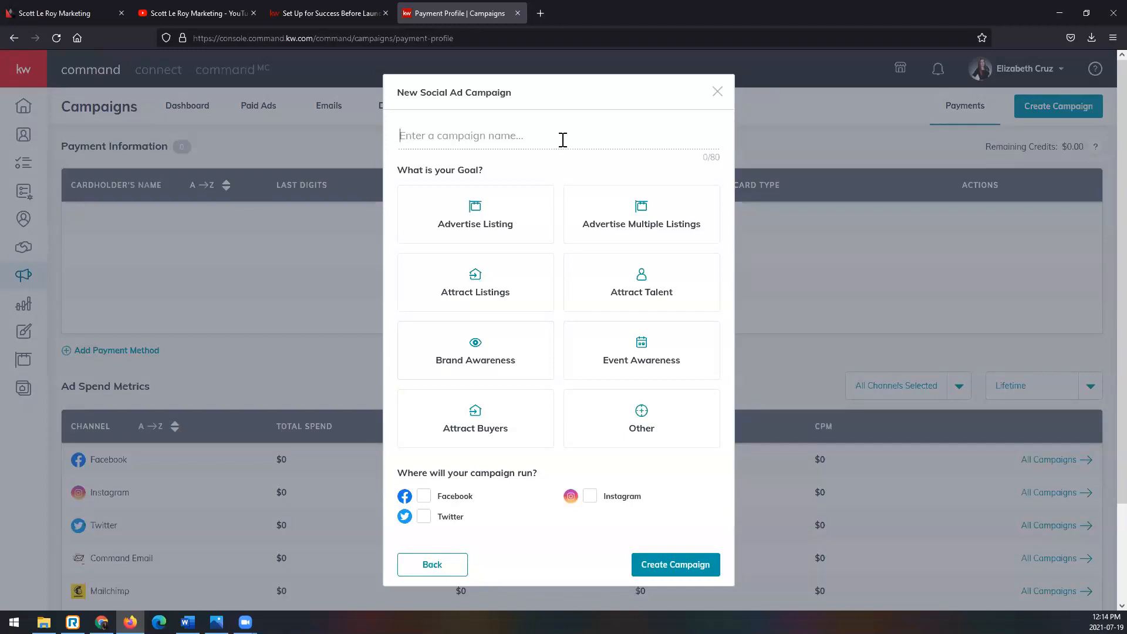
pyautogui.write('SLM Test BA 20210719')
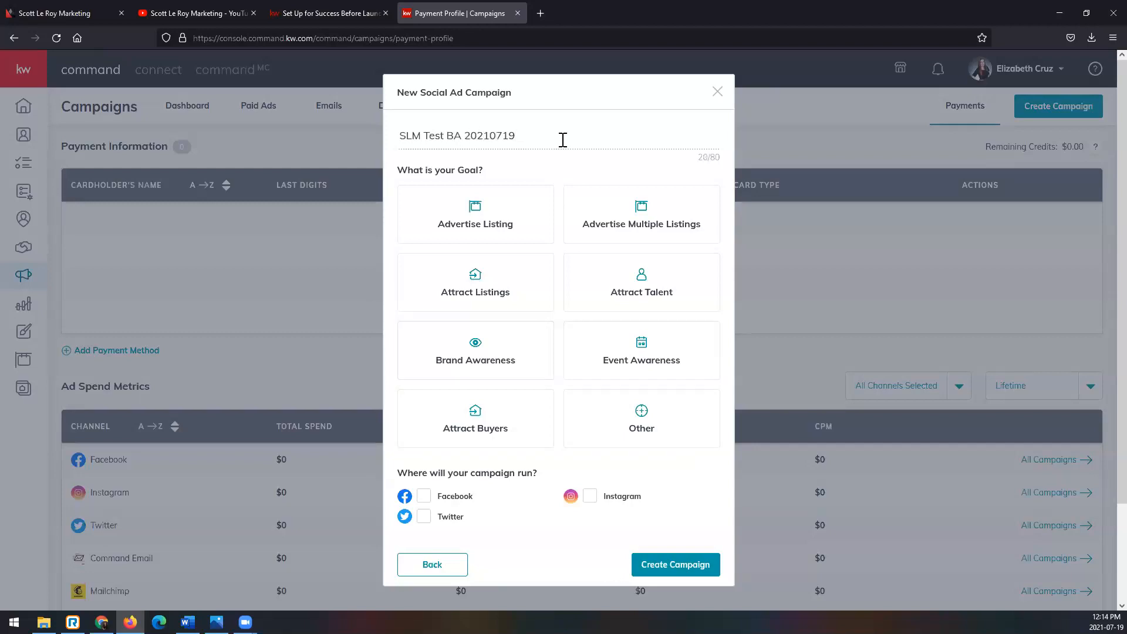
pyautogui.moveTo(447, 136); pyautogui.dragTo(469, 129)
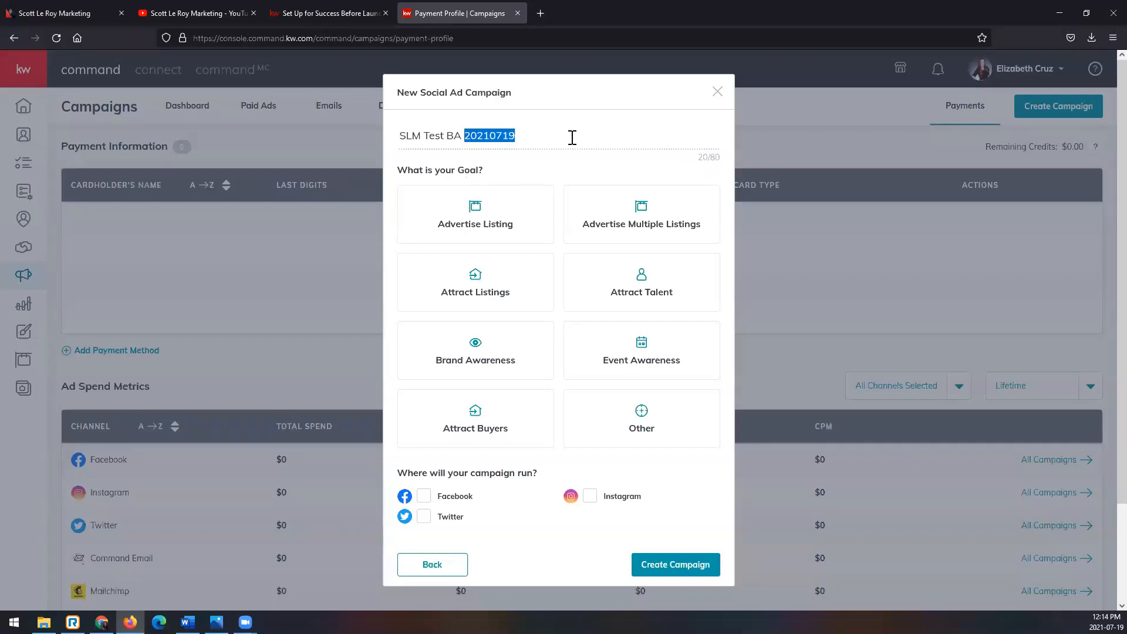
pyautogui.click(421, 176)
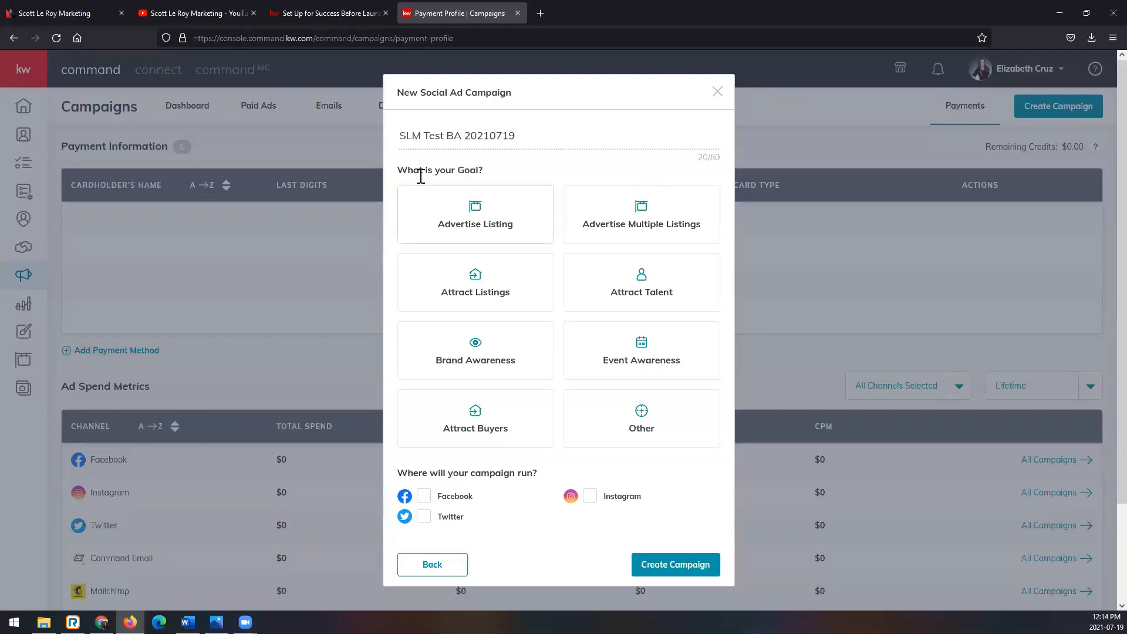
# - Create the campaign with the Brand Awareness goal on Facebook, and dismiss the image cropping preview
pyautogui.click(539, 364)
pyautogui.click(486, 216)
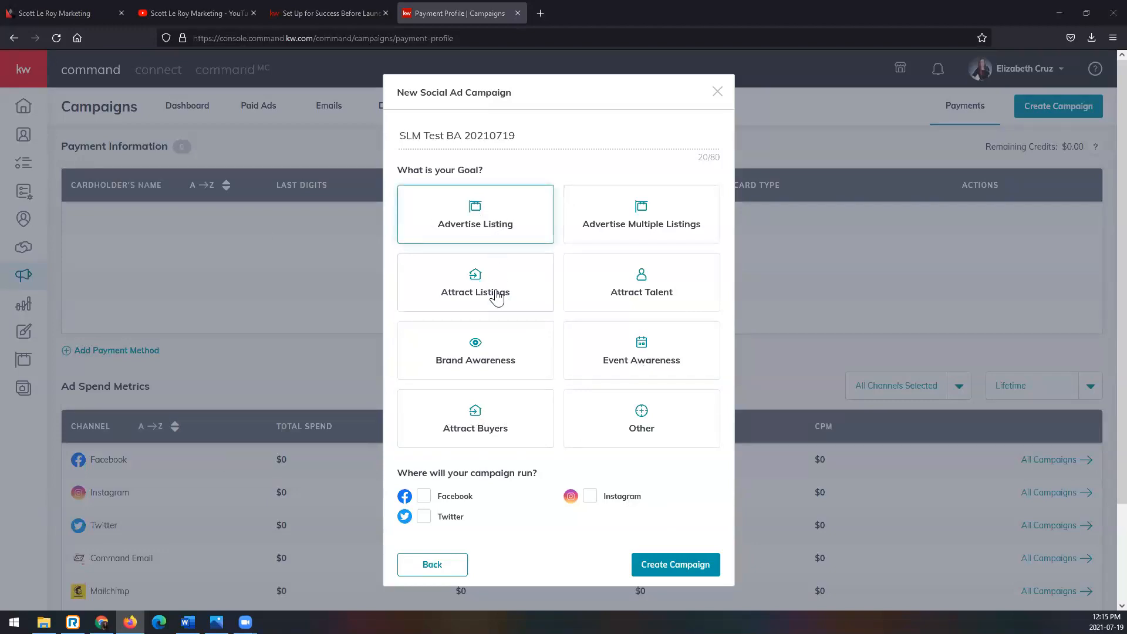
pyautogui.click(514, 358)
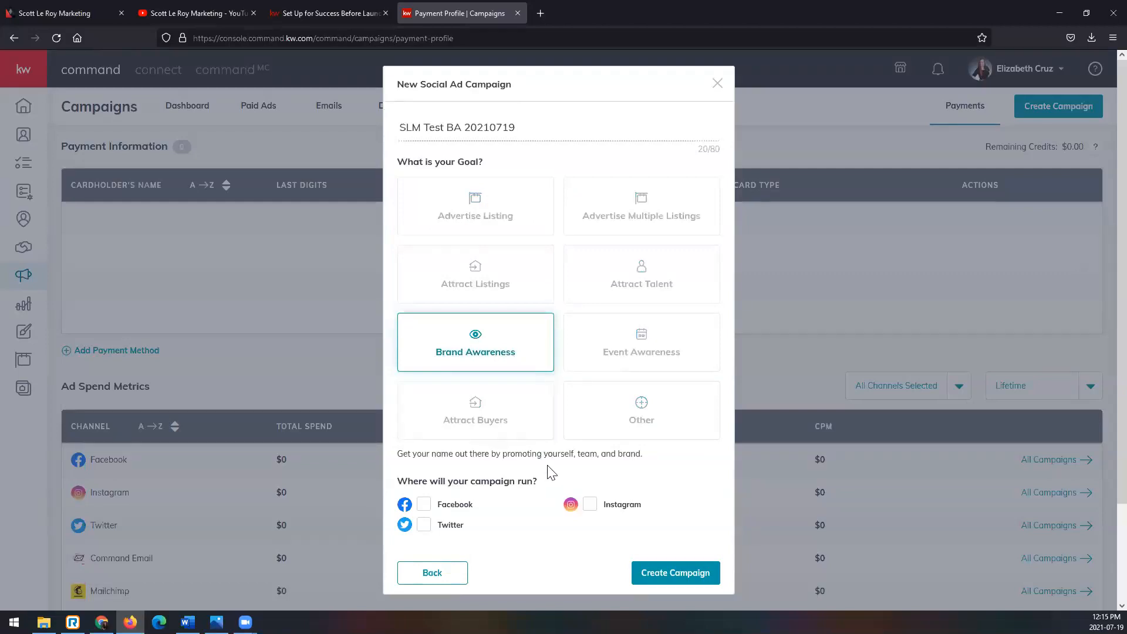
pyautogui.scroll(-1, 552, 477)
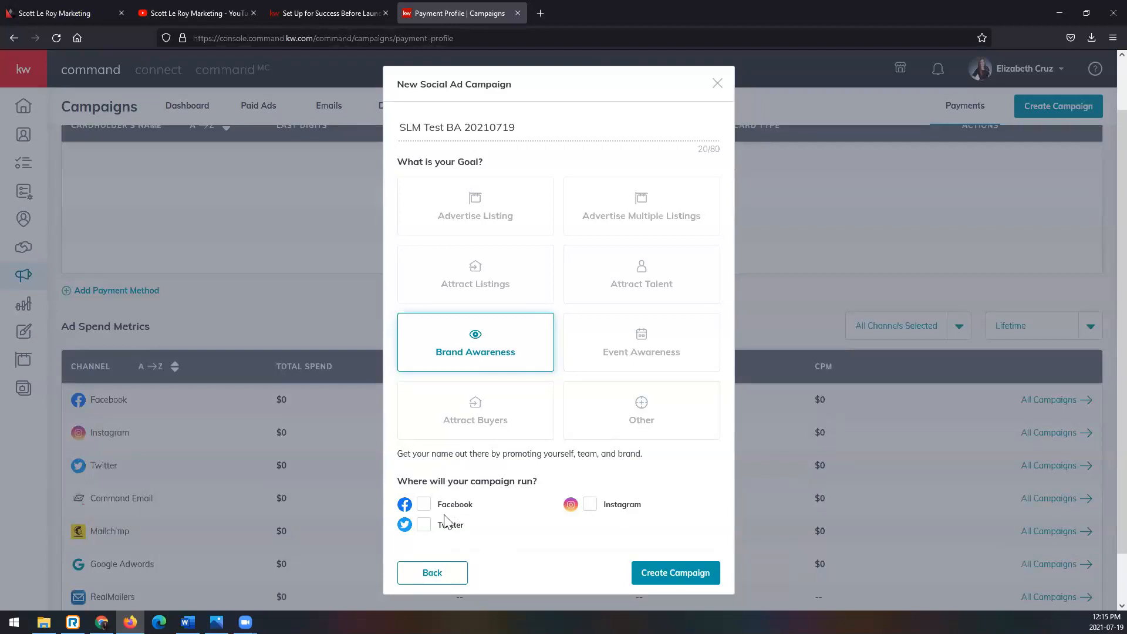
pyautogui.click(423, 506)
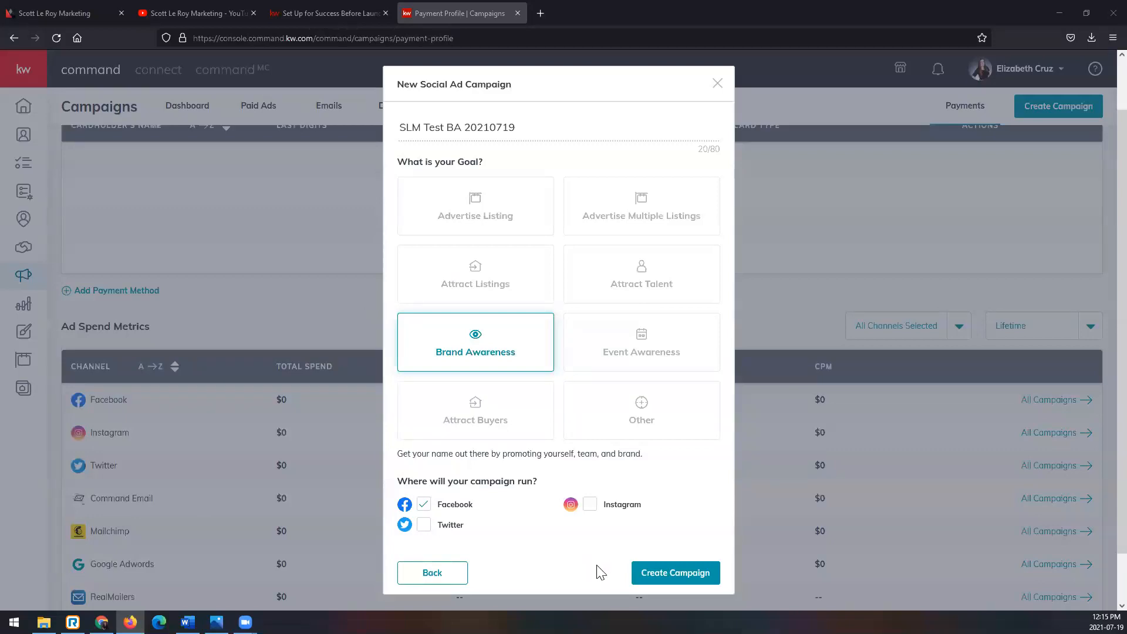
pyautogui.click(675, 573)
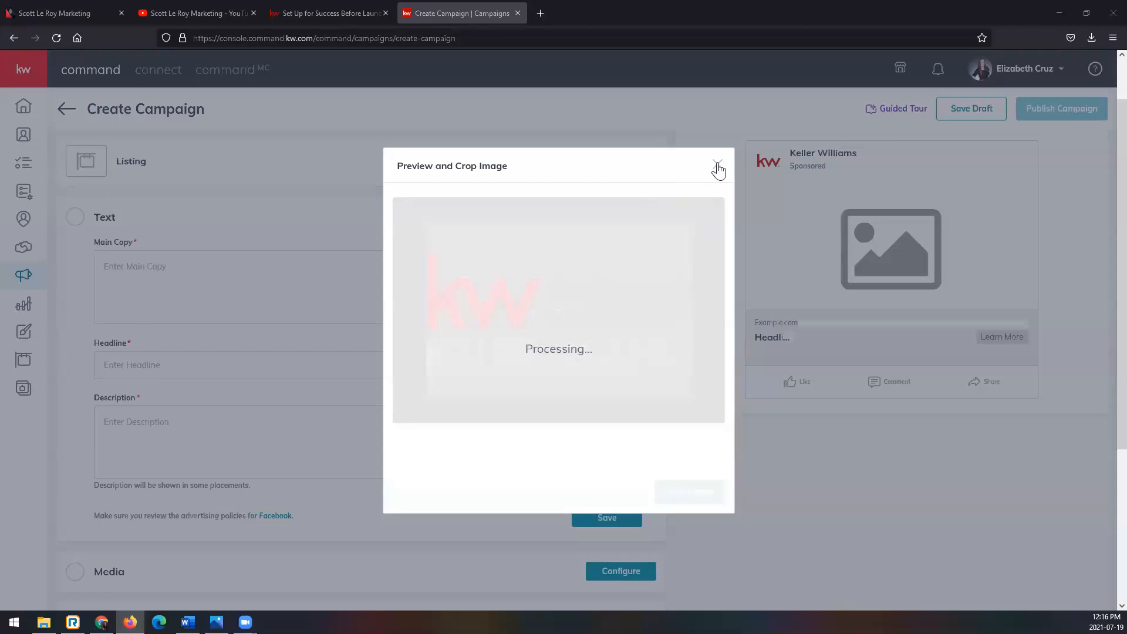
pyautogui.click(718, 166)
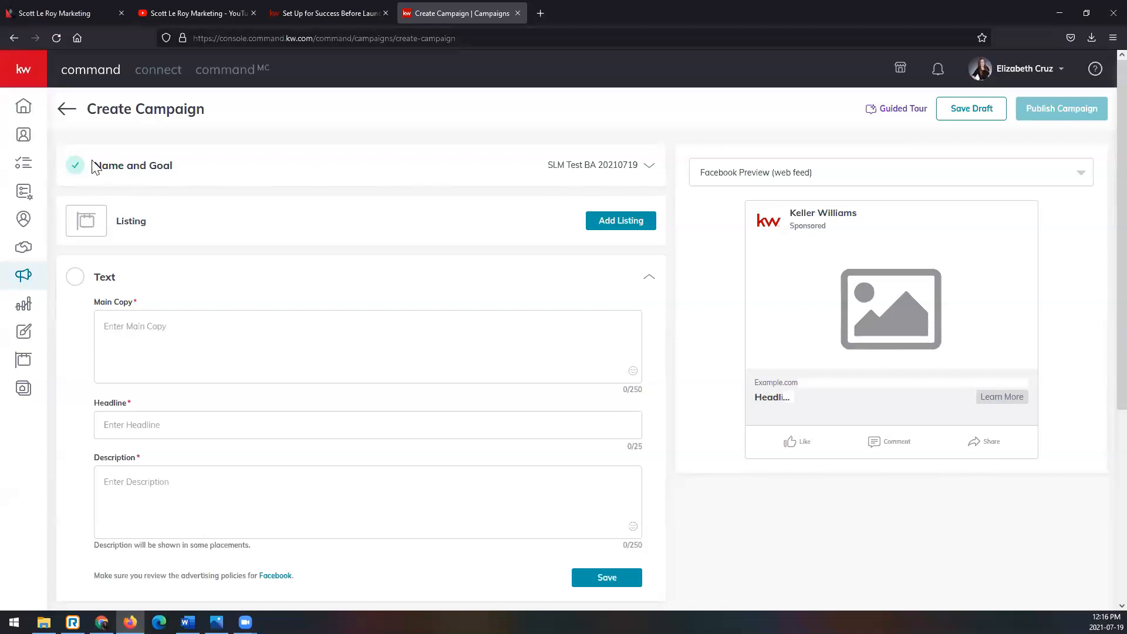
# - Expand the campaign's Name and Goal section and review the campaign name
pyautogui.click(627, 173)
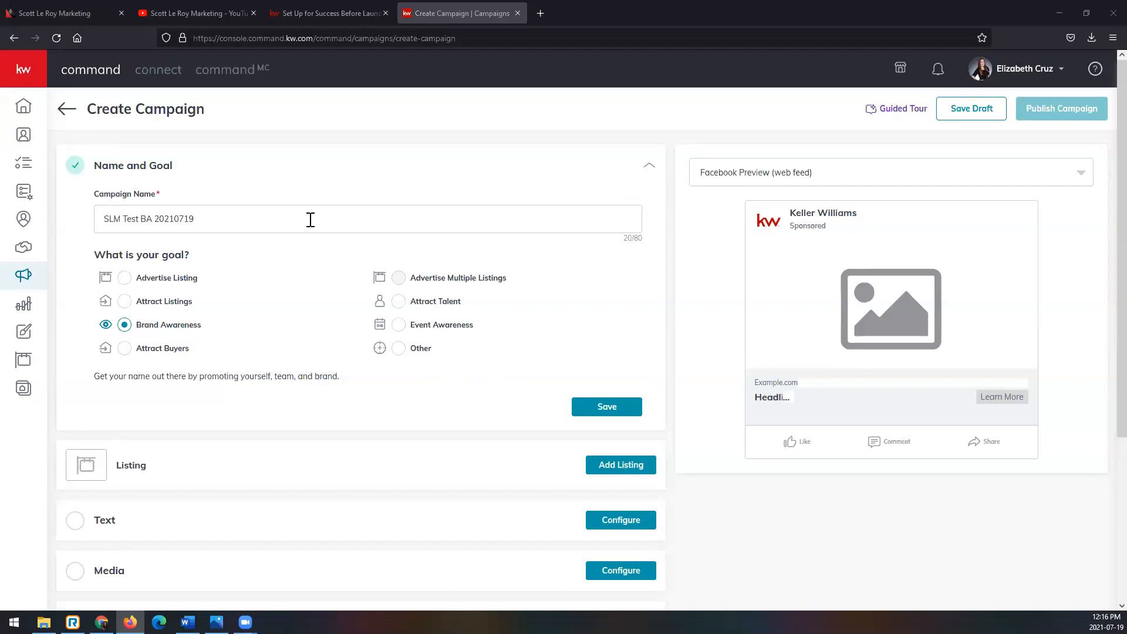
pyautogui.moveTo(335, 219); pyautogui.dragTo(65, 212)
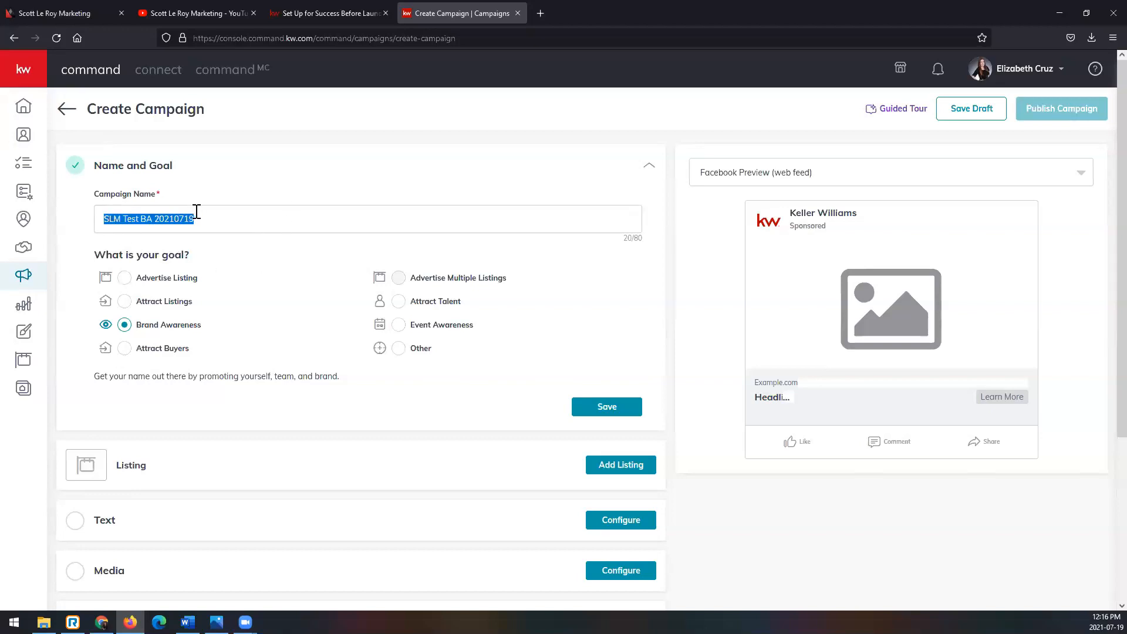
# - Save the Name and Goal section with the Brand Awareness goal kept, leaving the campaign without a listing
pyautogui.click(222, 219)
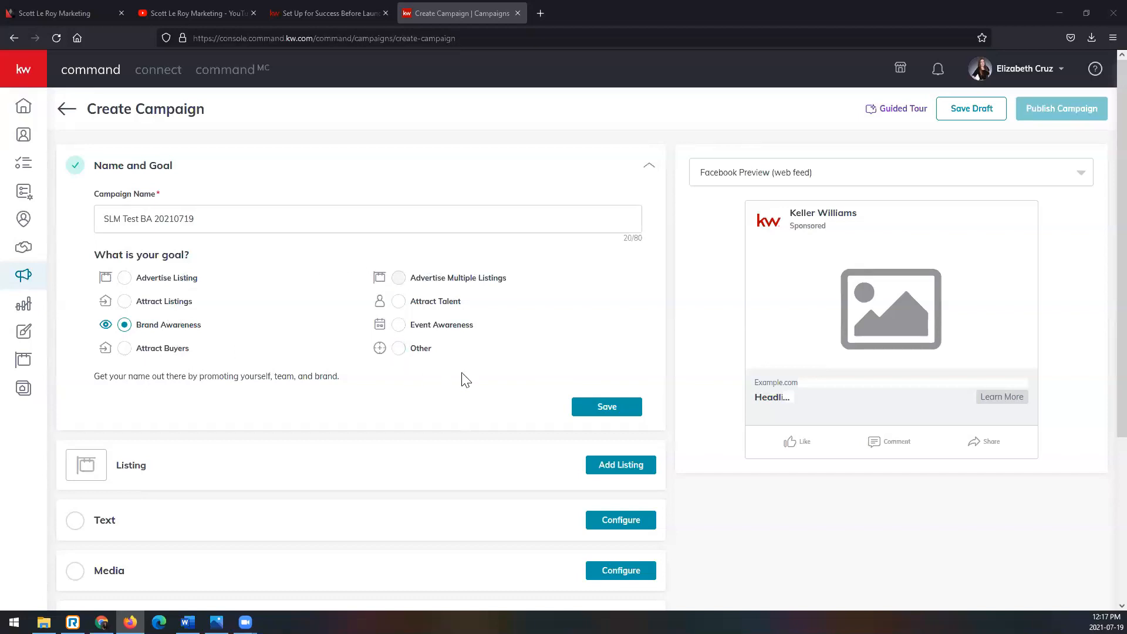
pyautogui.click(629, 410)
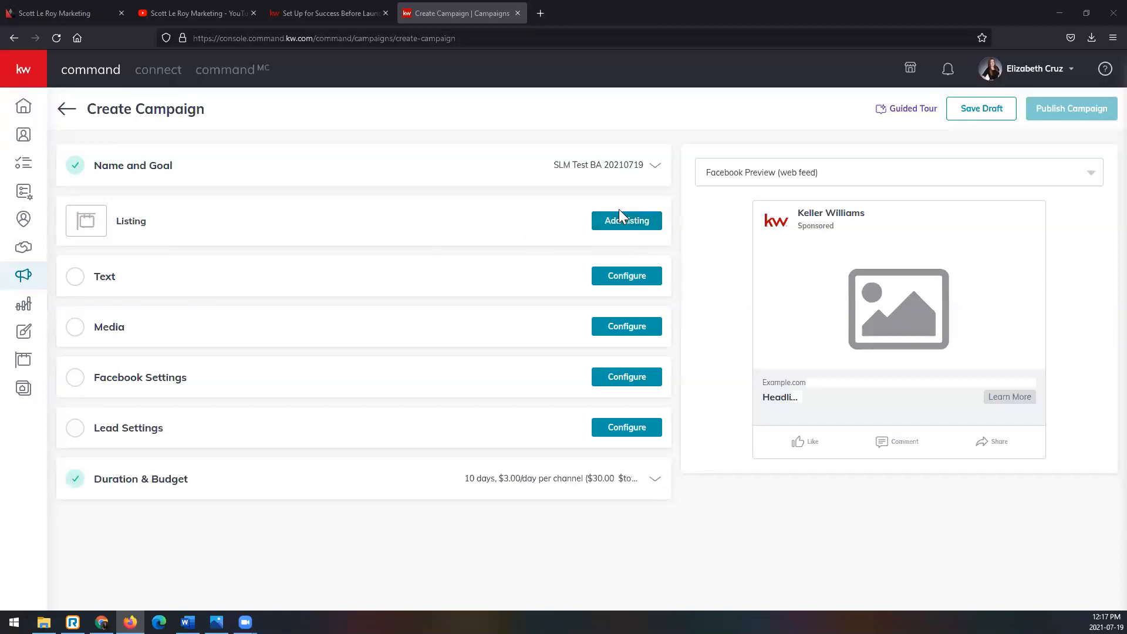
pyautogui.click(656, 226)
# - Paste the prepared main copy from Word into the ad text, running from "How's the market?" to "Want to learn how to become a real estate agent?"
pyautogui.click(624, 279)
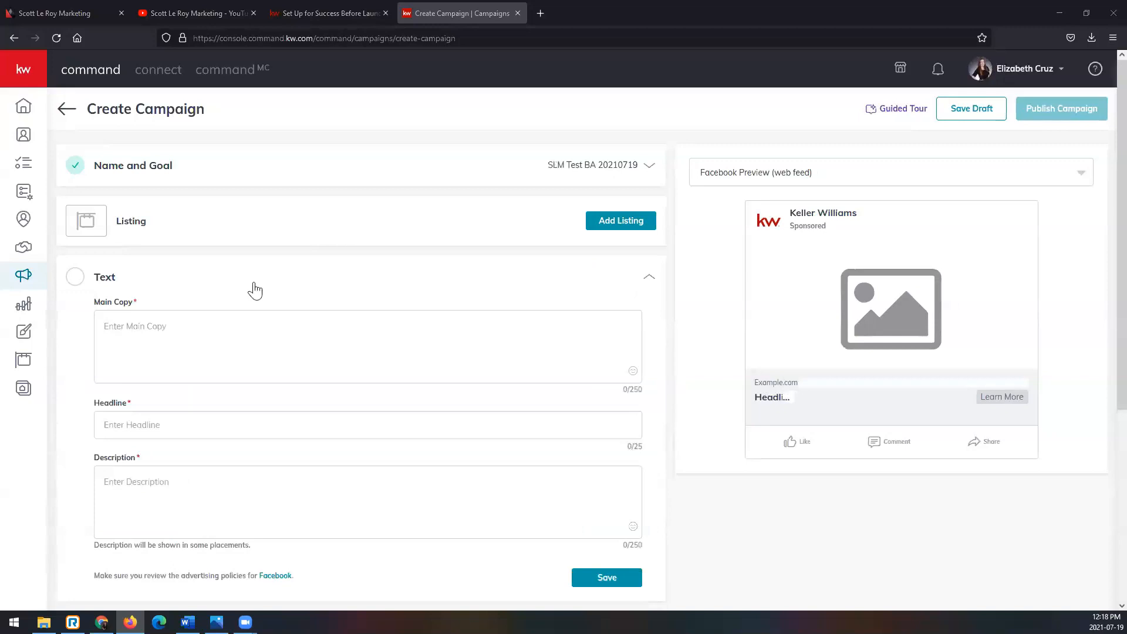
pyautogui.scroll(-1, 333, 268)
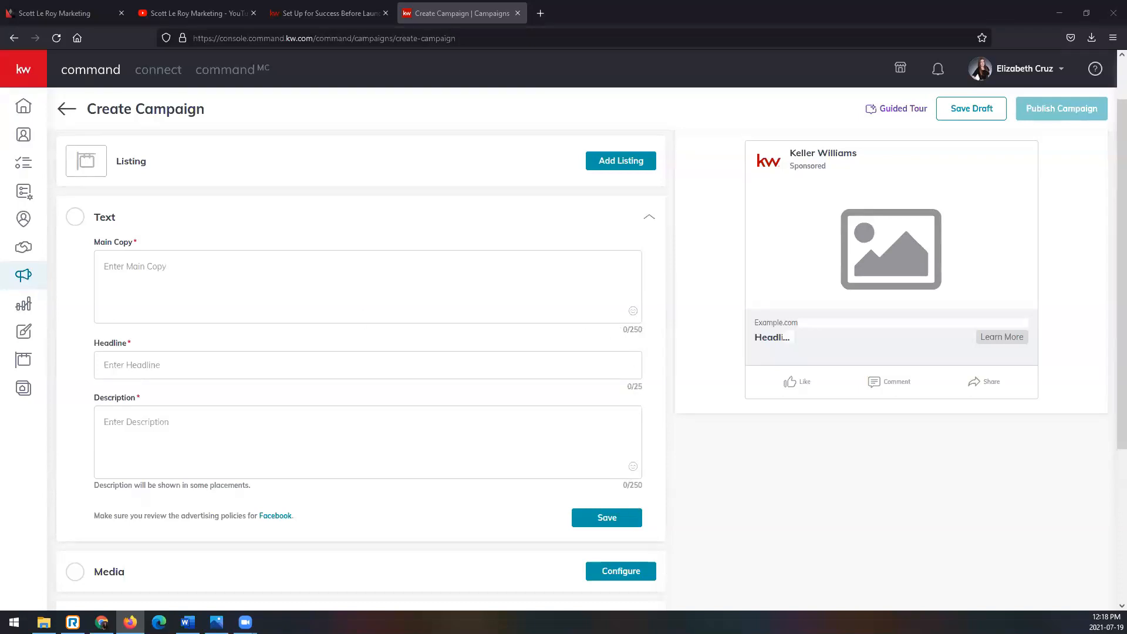
pyautogui.hotkey('alt', 'Tab')
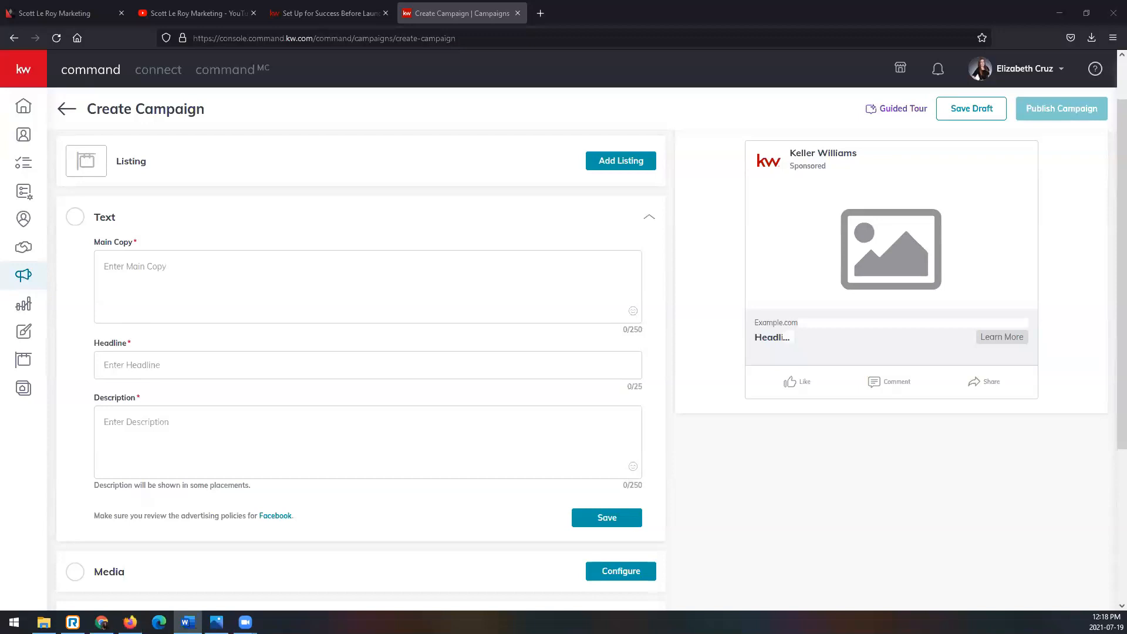
pyautogui.click(216, 272)
pyautogui.write("How's the market? Want to sell your house? What's your home worth? Have any real estate questions? Want to learn how to become a real estate agent?")
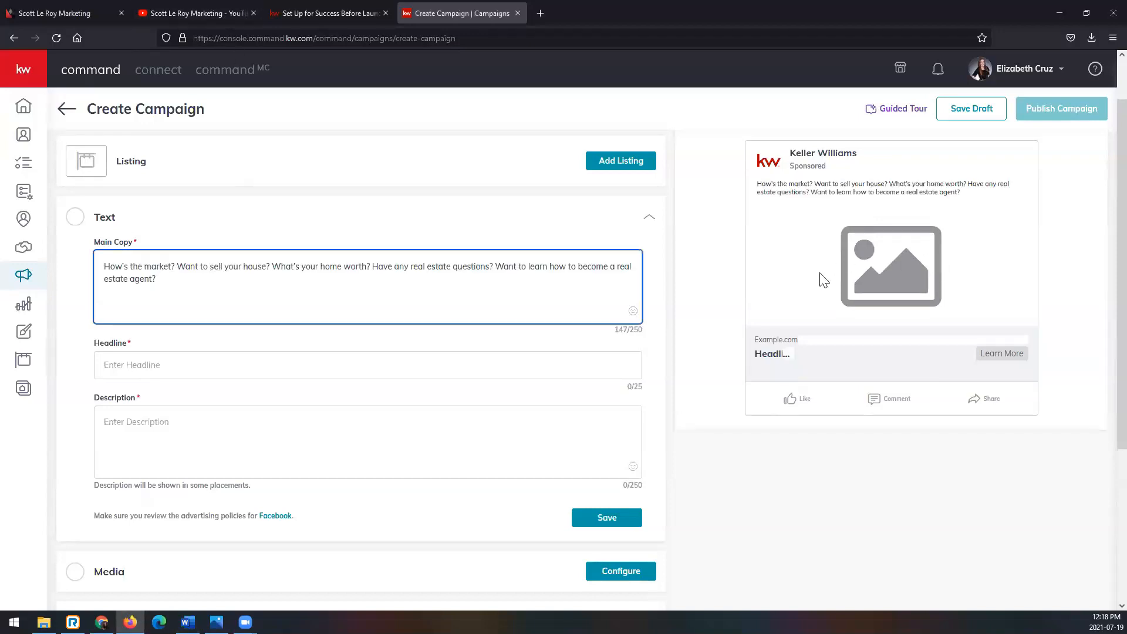
# - Switch the ad preview to Facebook Preview (mobile) and check how the main copy displays
pyautogui.scroll(1, 787, 267)
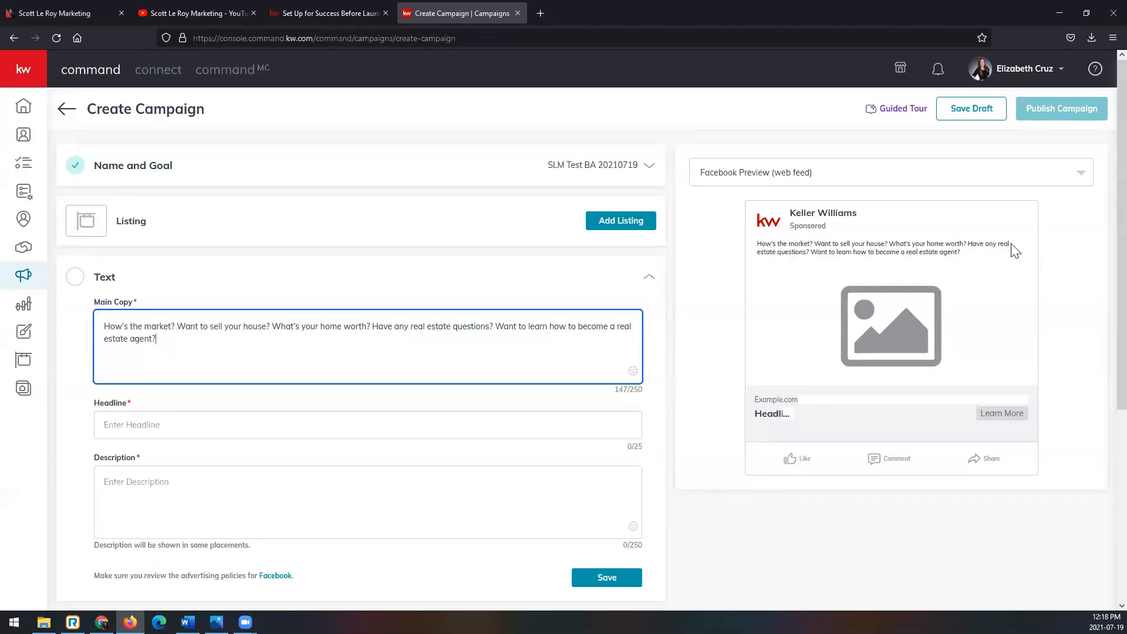
pyautogui.click(857, 178)
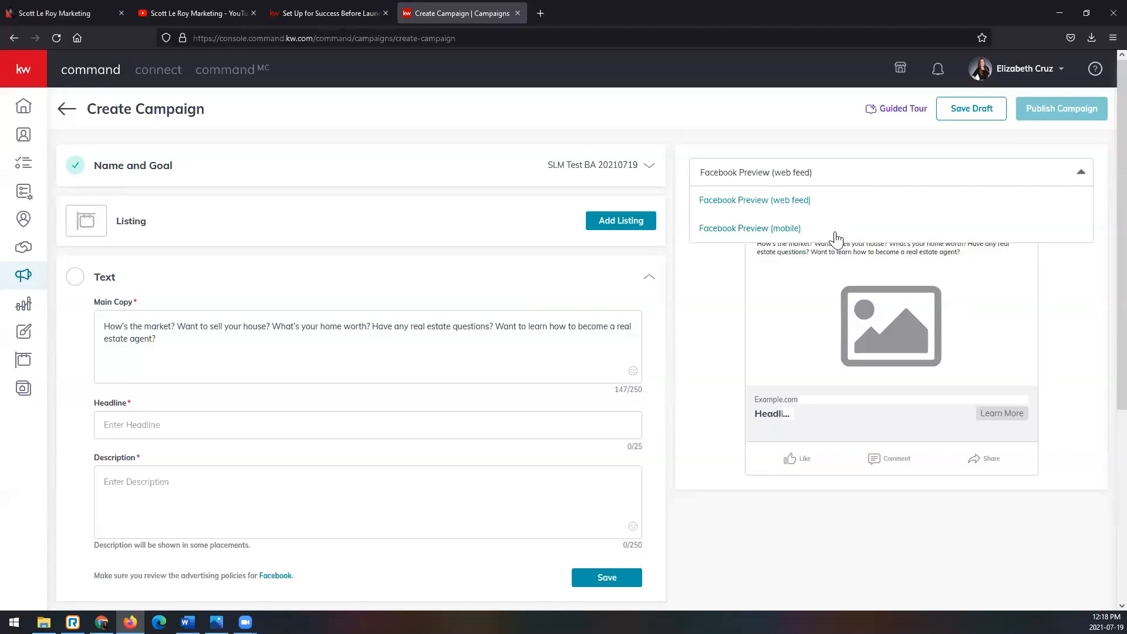
pyautogui.click(837, 230)
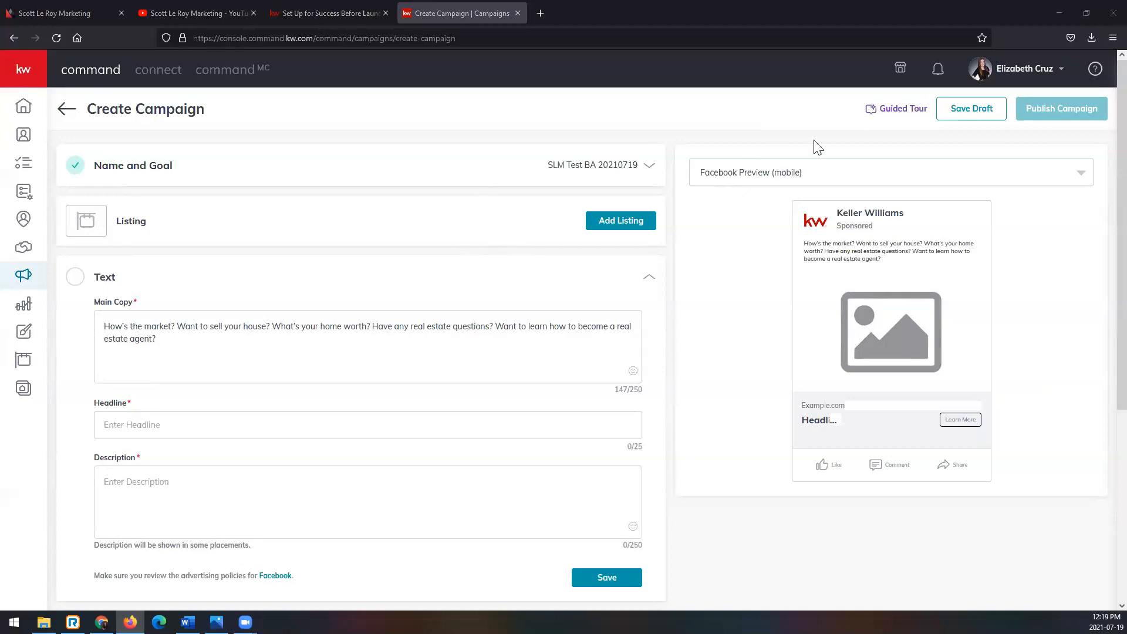
pyautogui.click(879, 181)
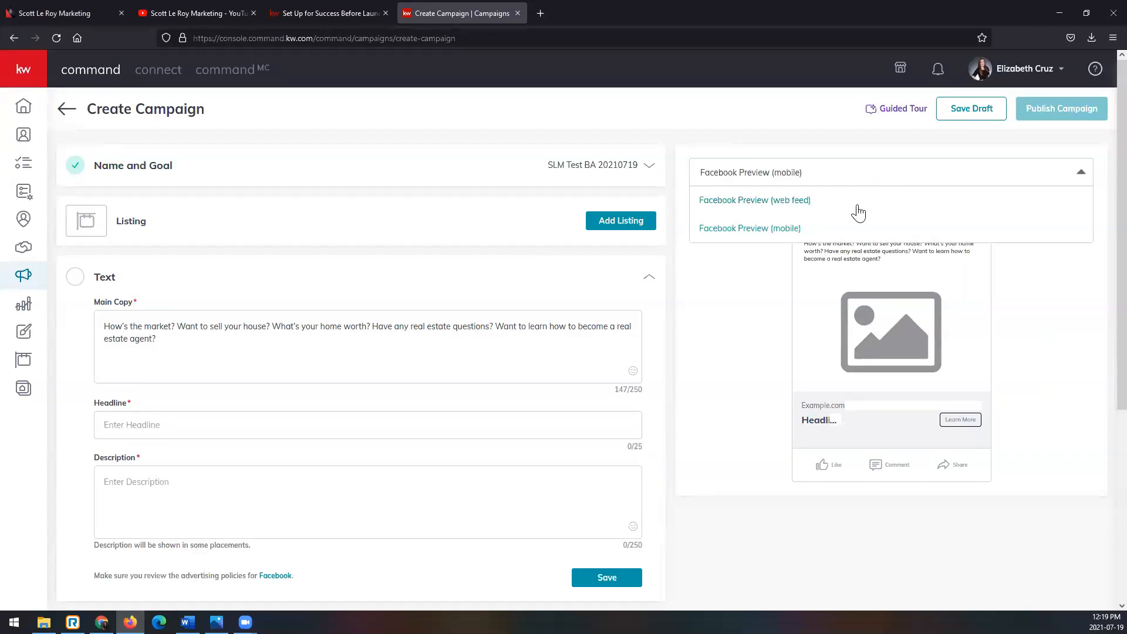
pyautogui.click(768, 279)
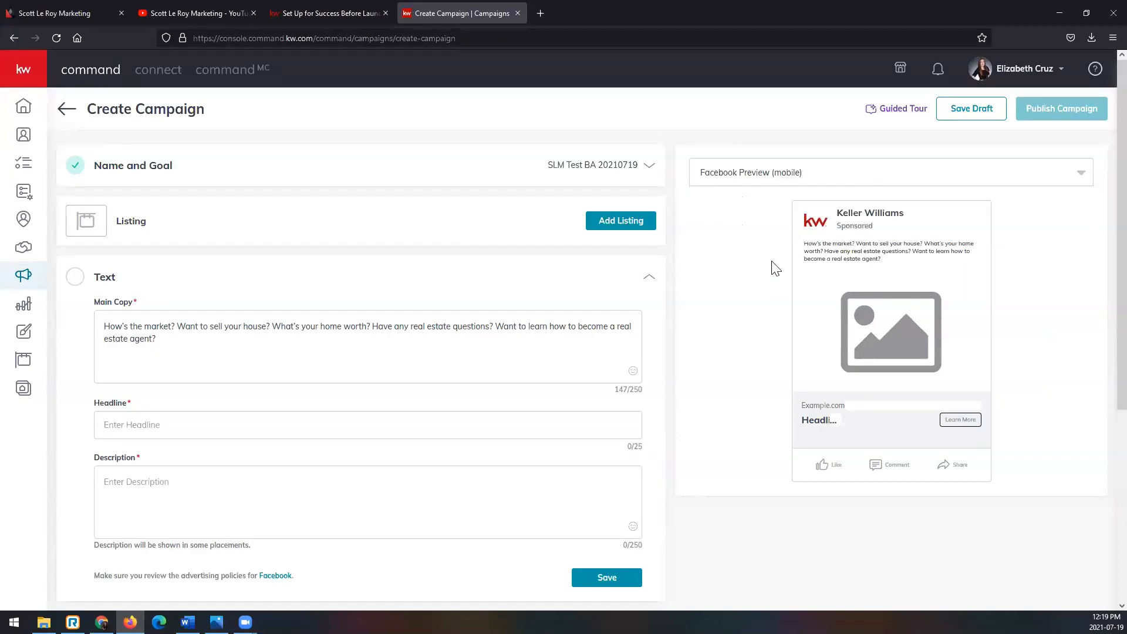
pyautogui.click(248, 354)
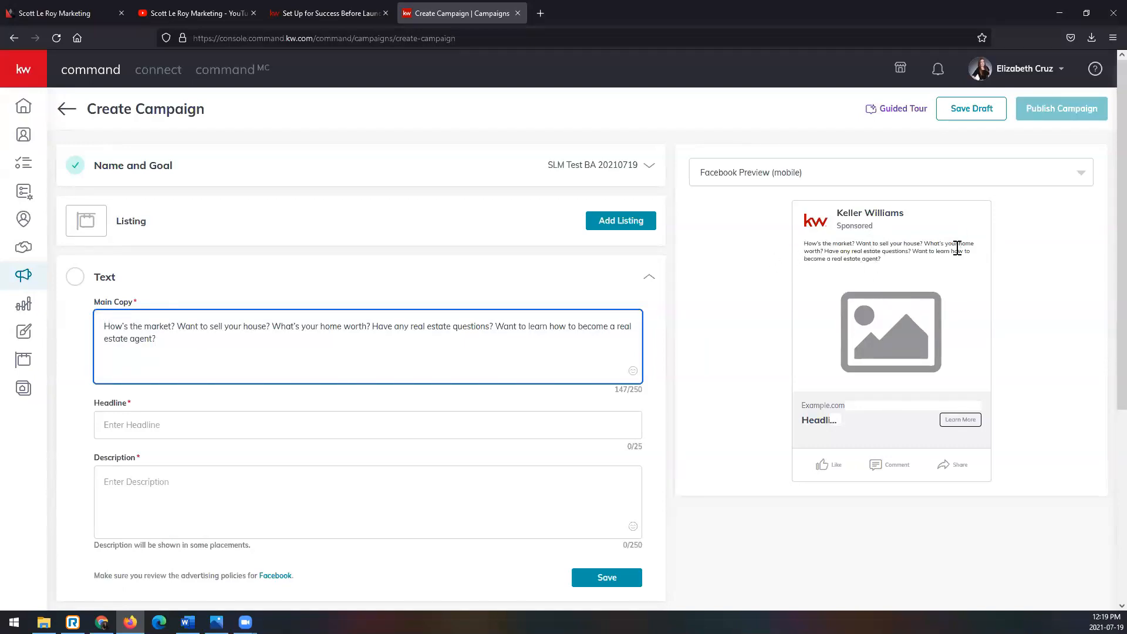
# - Enter "Contact me today!" as the ad headline
pyautogui.click(207, 421)
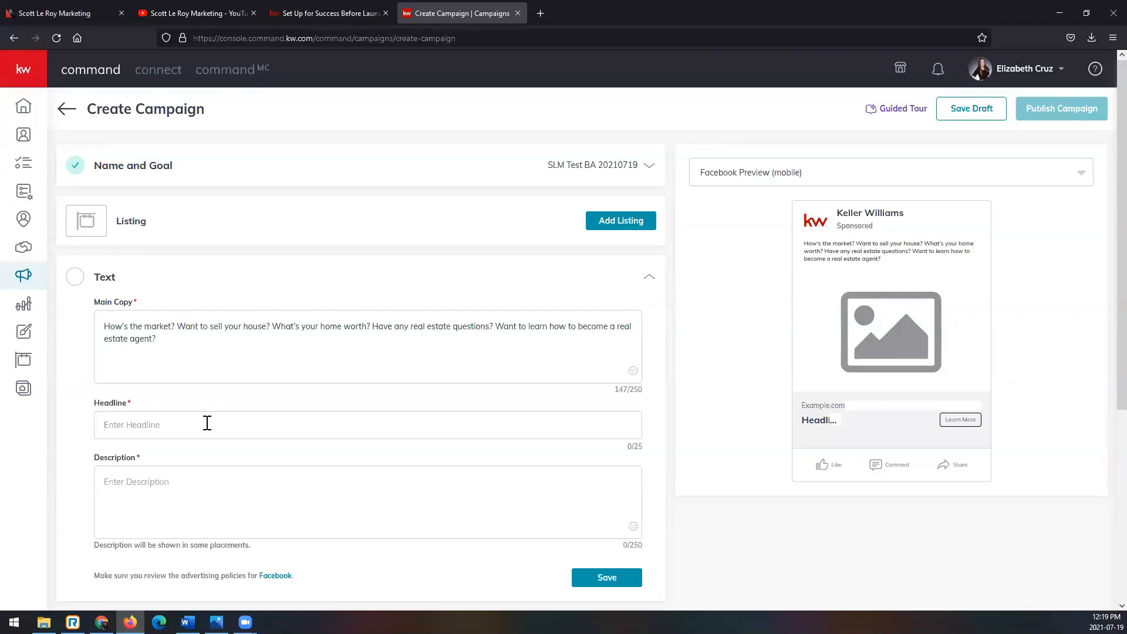
pyautogui.write('Contact me today!')
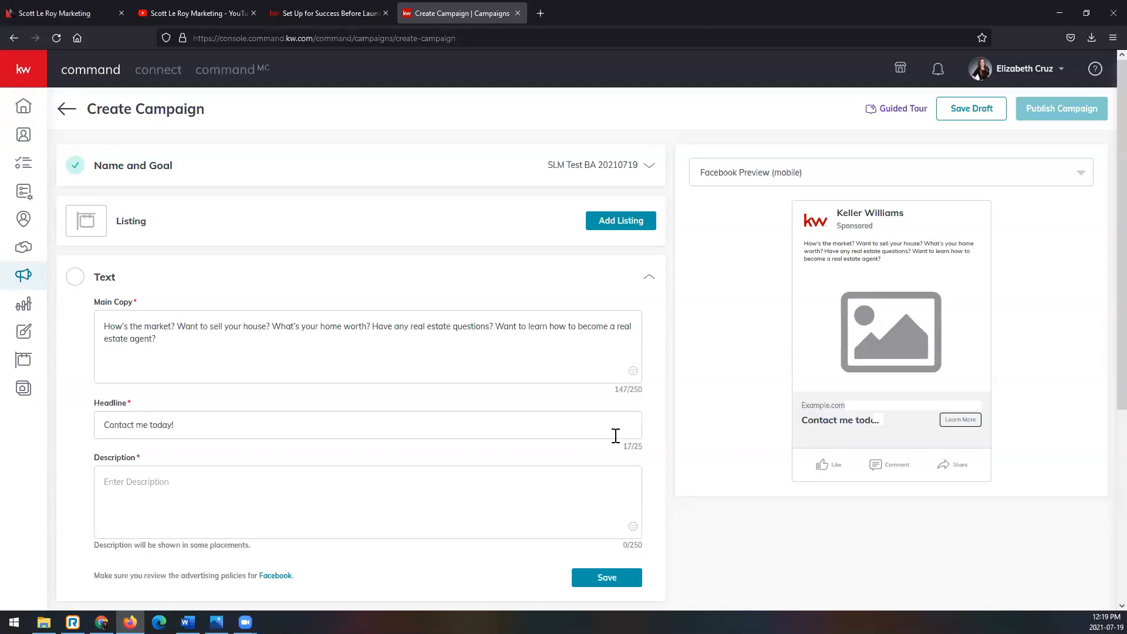
# - Set the ad description to "I can help answer any questions ranging from selling your home to starting your own business!"
pyautogui.click(155, 485)
pyautogui.hotkey('alt', 'Tab')
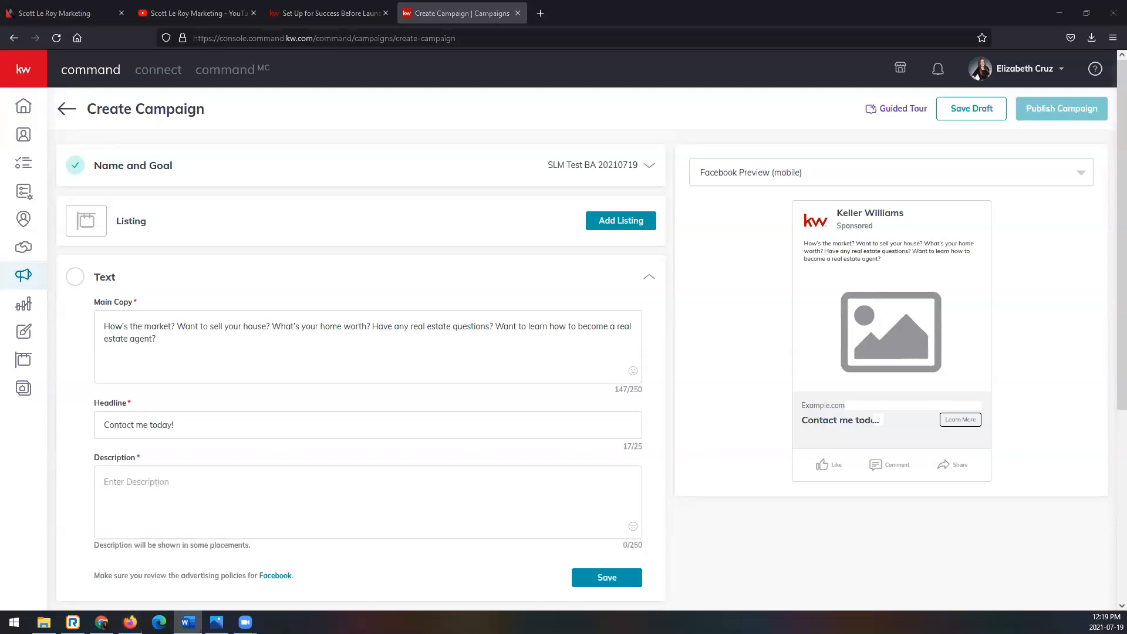
pyautogui.click(238, 486)
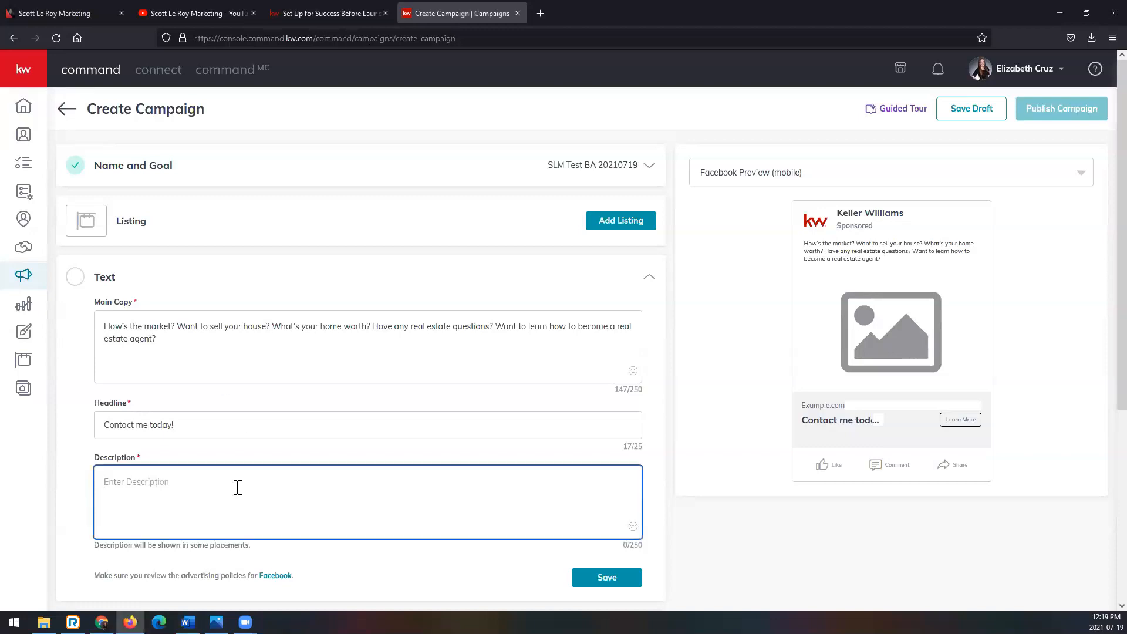
pyautogui.write('I can help answer any questions ranging from selling your home to starting your own business!')
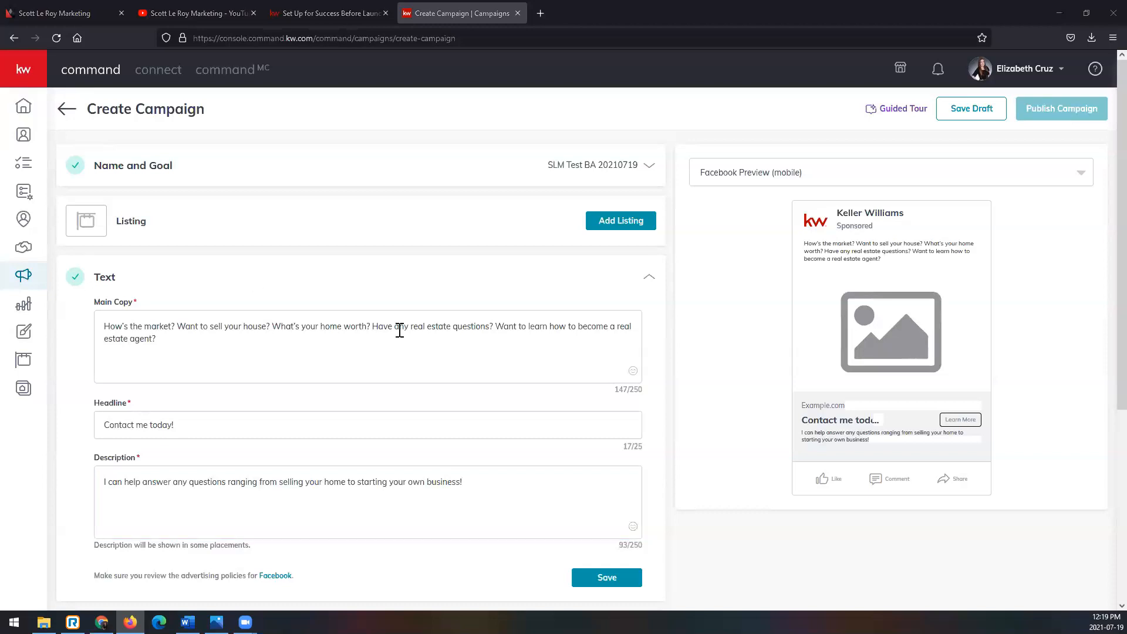
pyautogui.scroll(-1, 335, 511)
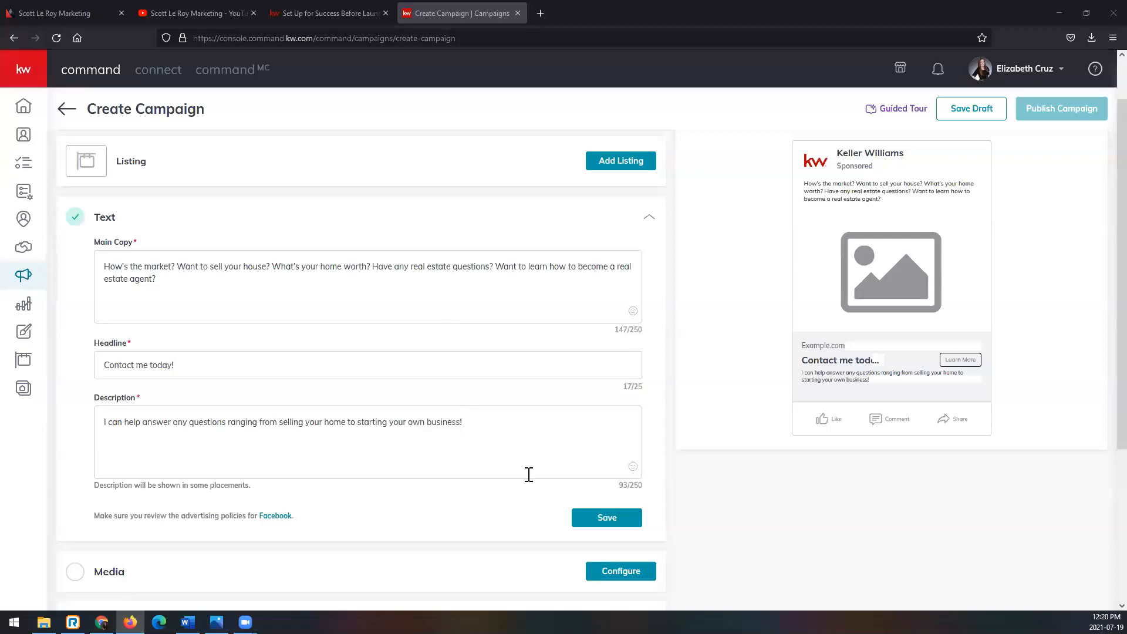
pyautogui.click(611, 524)
# - Shorten the ad headline to "Contact me!" and save the Text section
pyautogui.click(172, 365)
pyautogui.press('BackSpace')
pyautogui.press('BackSpace')
pyautogui.press('BackSpace')
pyautogui.press('BackSpace')
pyautogui.press('BackSpace')
pyautogui.press('BackSpace')
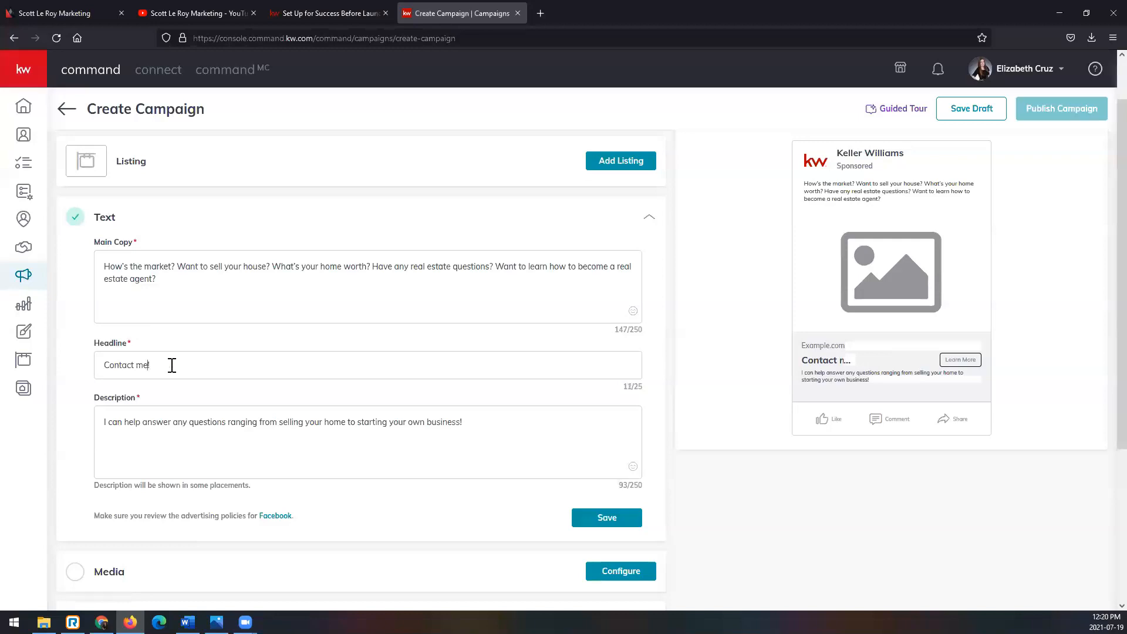
pyautogui.click(169, 435)
pyautogui.scroll(1, 850, 398)
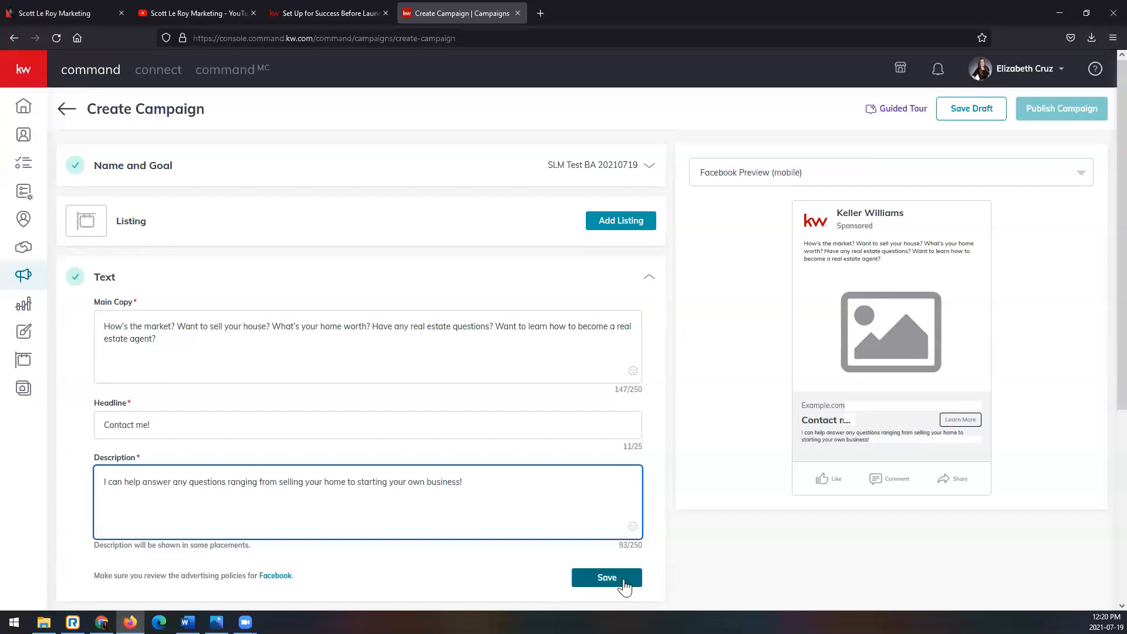
pyautogui.click(623, 582)
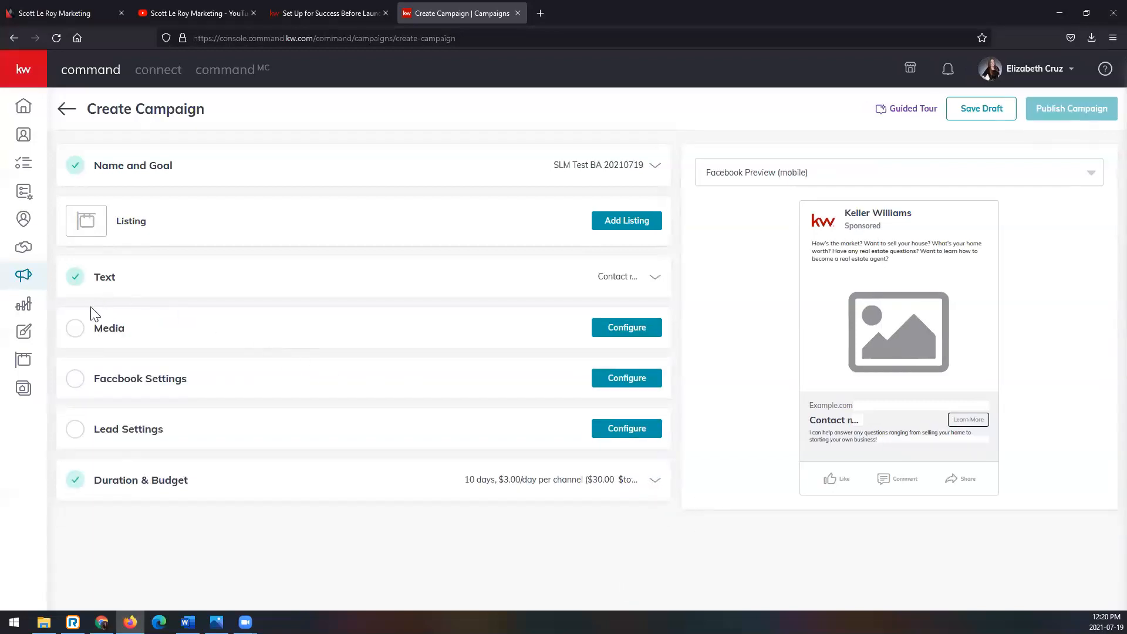
# - Configure the Media section for images and bring up the options for adding images to the ad
pyautogui.click(640, 332)
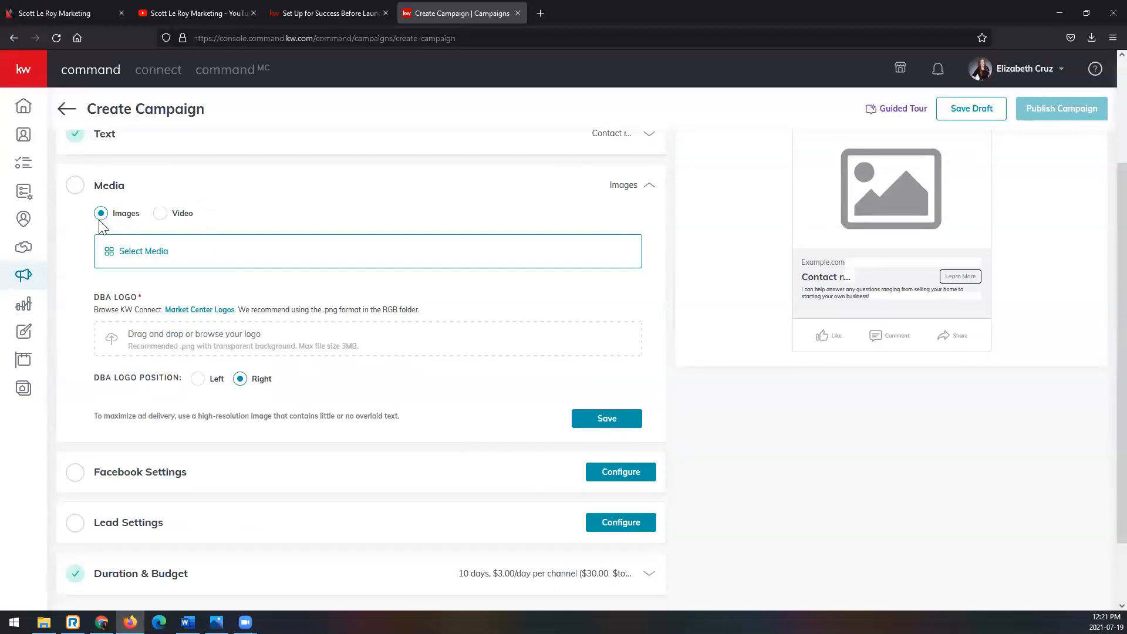
pyautogui.click(150, 254)
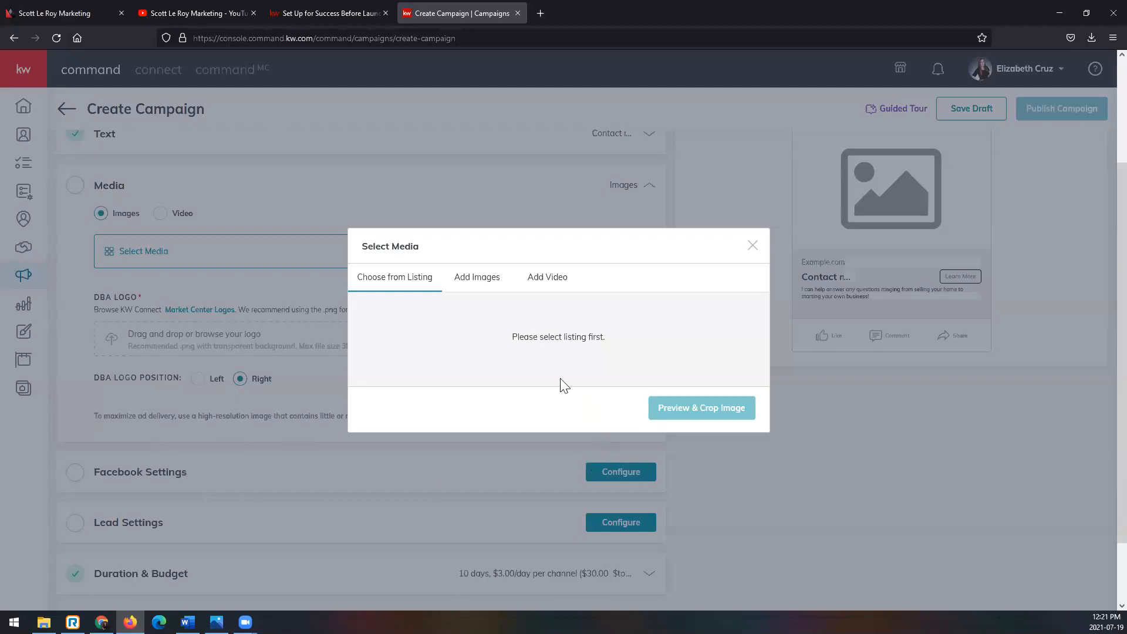
pyautogui.click(481, 278)
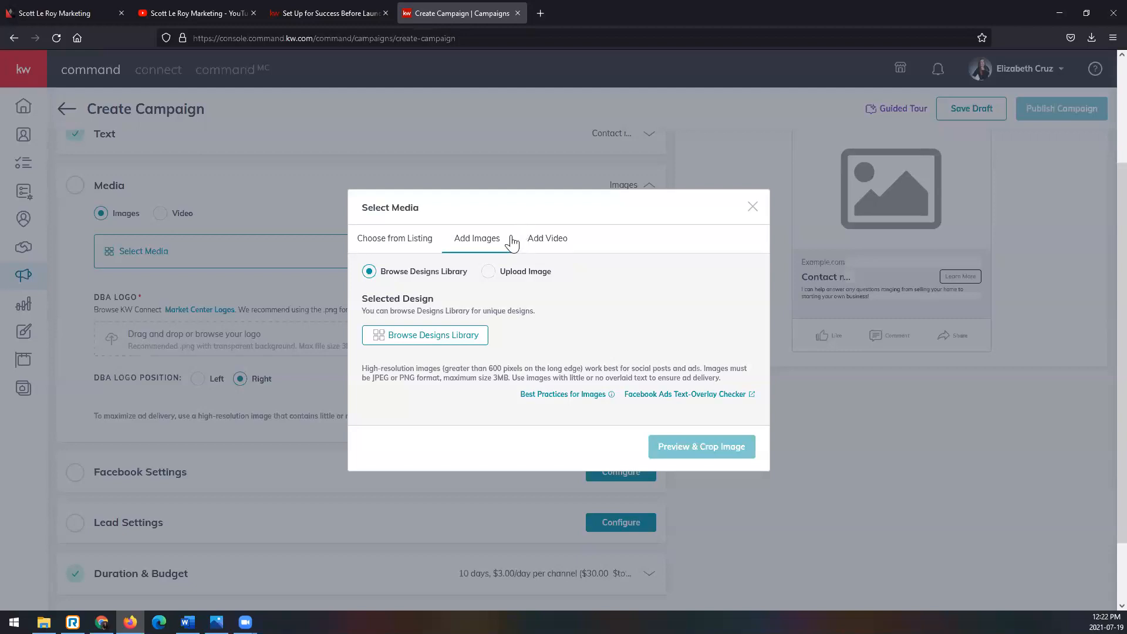
# - Look through the uploaded videos on the Scott Le Roy Marketing YouTube channel, and return to the campaign's media selection
pyautogui.click(217, 13)
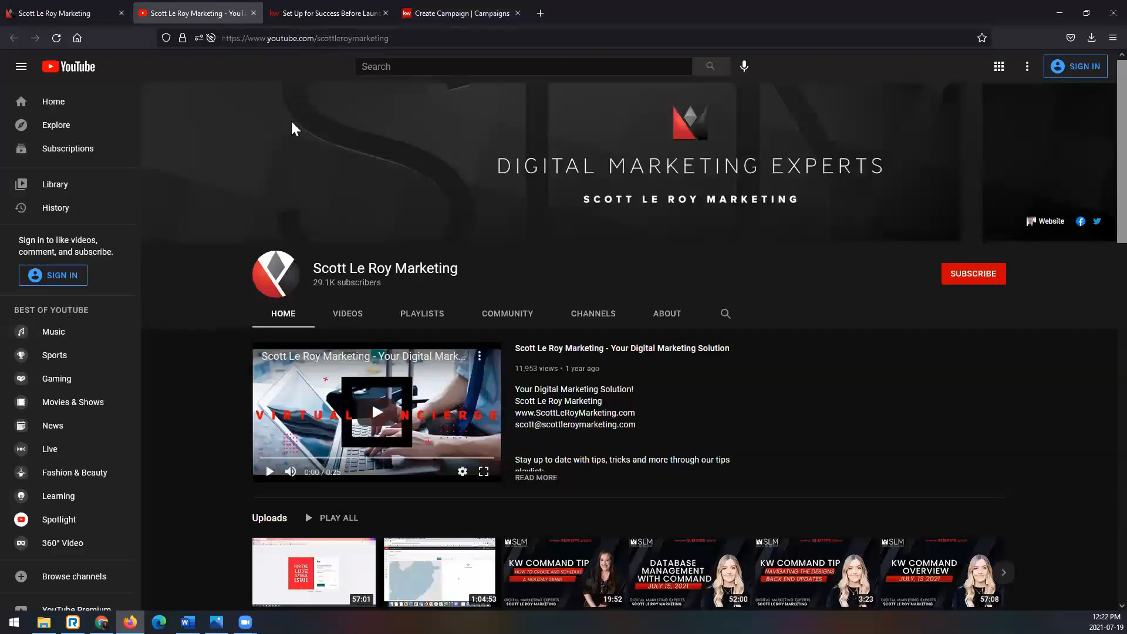
pyautogui.click(290, 37)
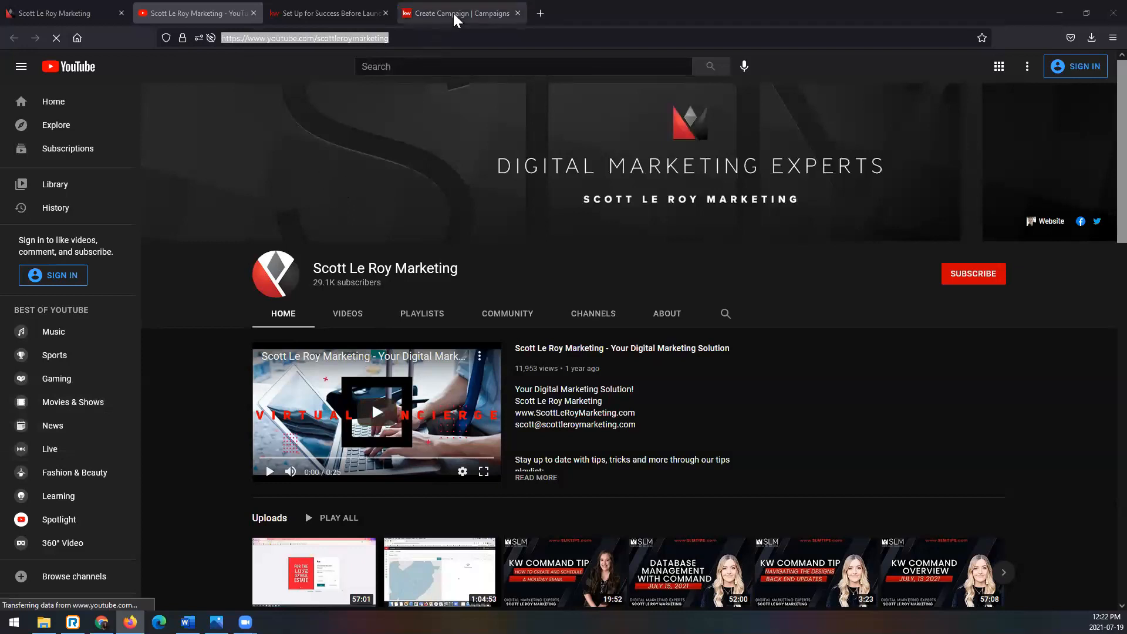
pyautogui.scroll(-1, 463, 304)
pyautogui.scroll(-3, 463, 304)
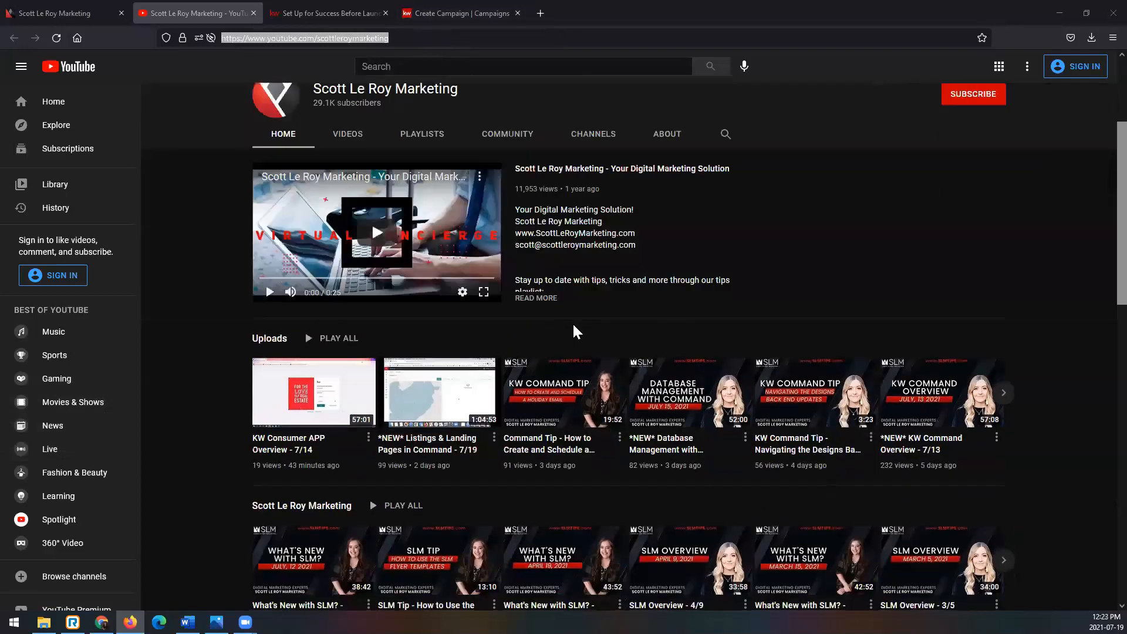
pyautogui.click(352, 138)
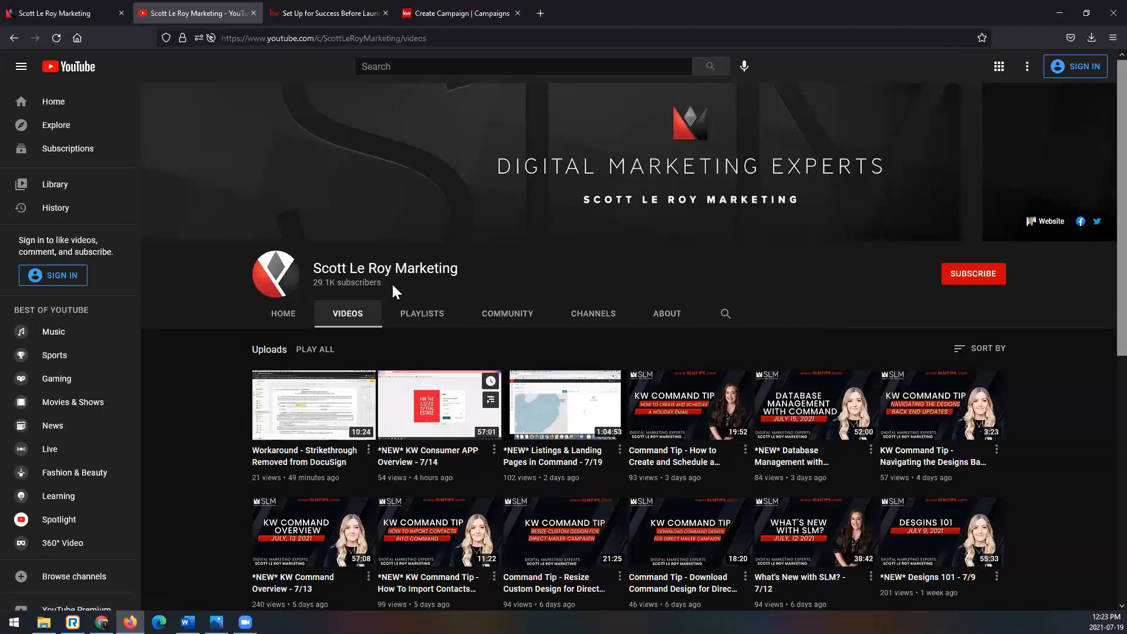
pyautogui.click(447, 11)
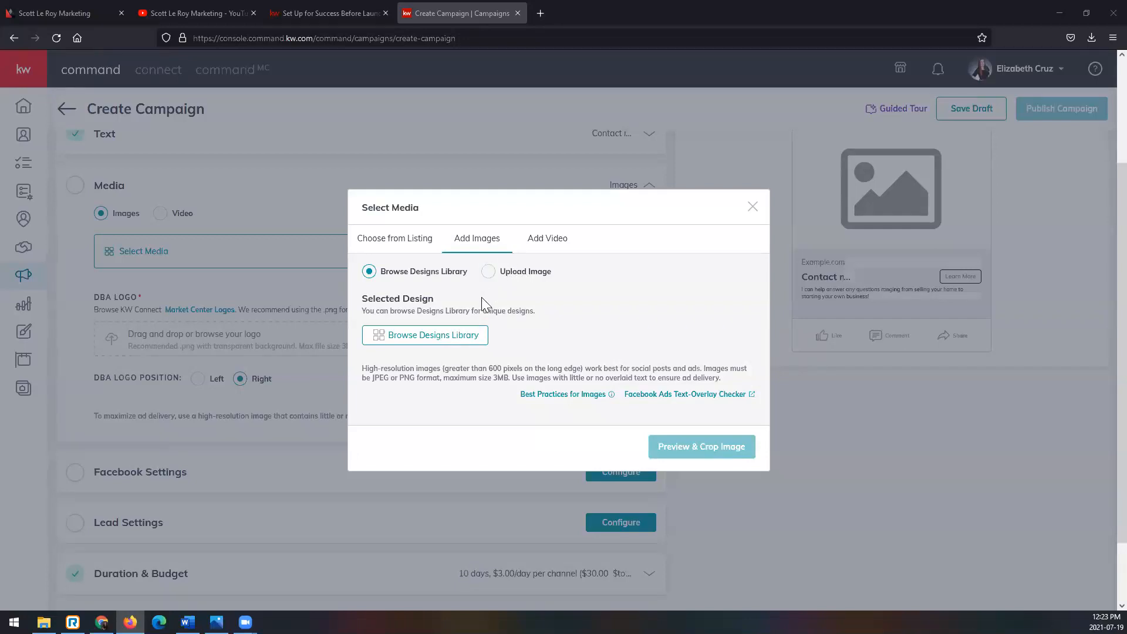
# - Browse the Designs Library, loading more templates to reach MakingAMove_FB, and review the Best Practices for Images in the media selection
pyautogui.click(412, 337)
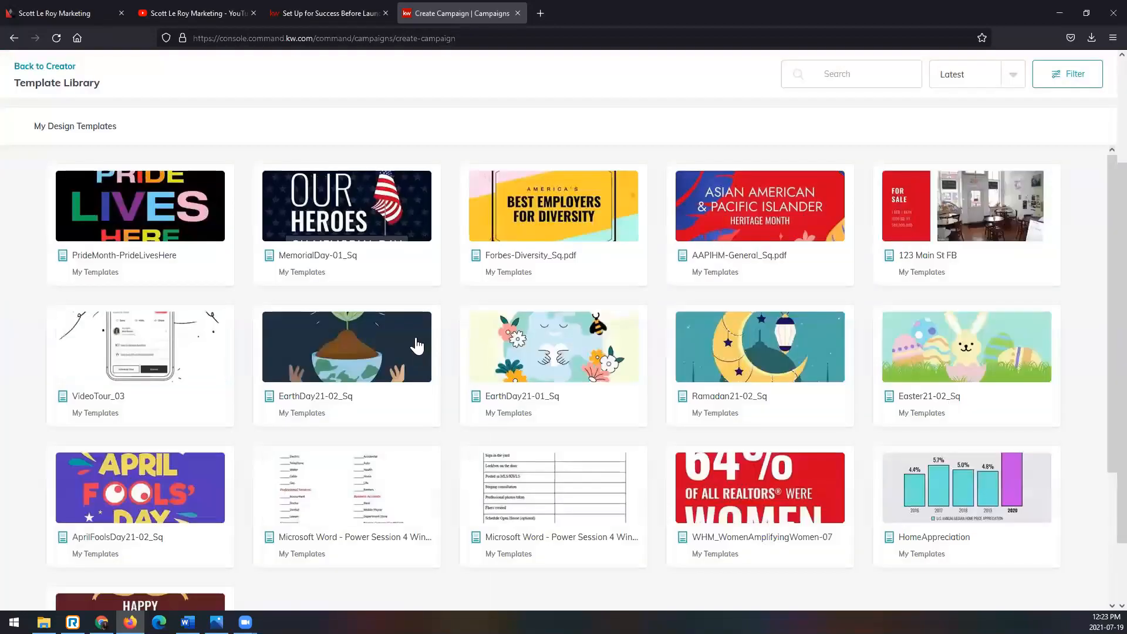
pyautogui.scroll(-3, 420, 348)
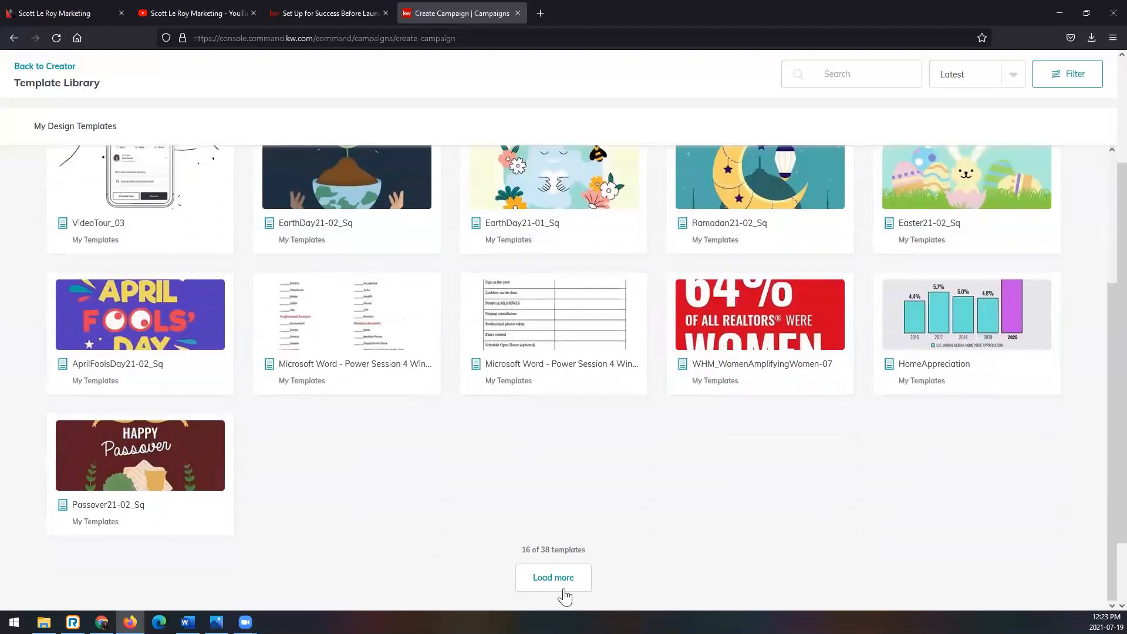
pyautogui.click(558, 584)
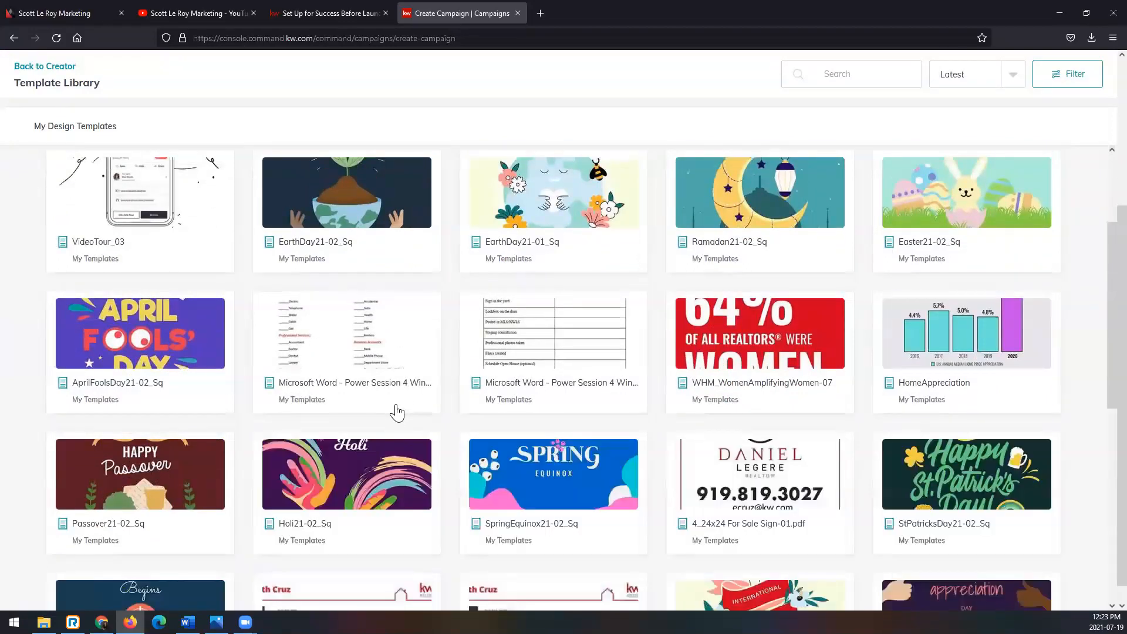
pyautogui.scroll(-6, 395, 407)
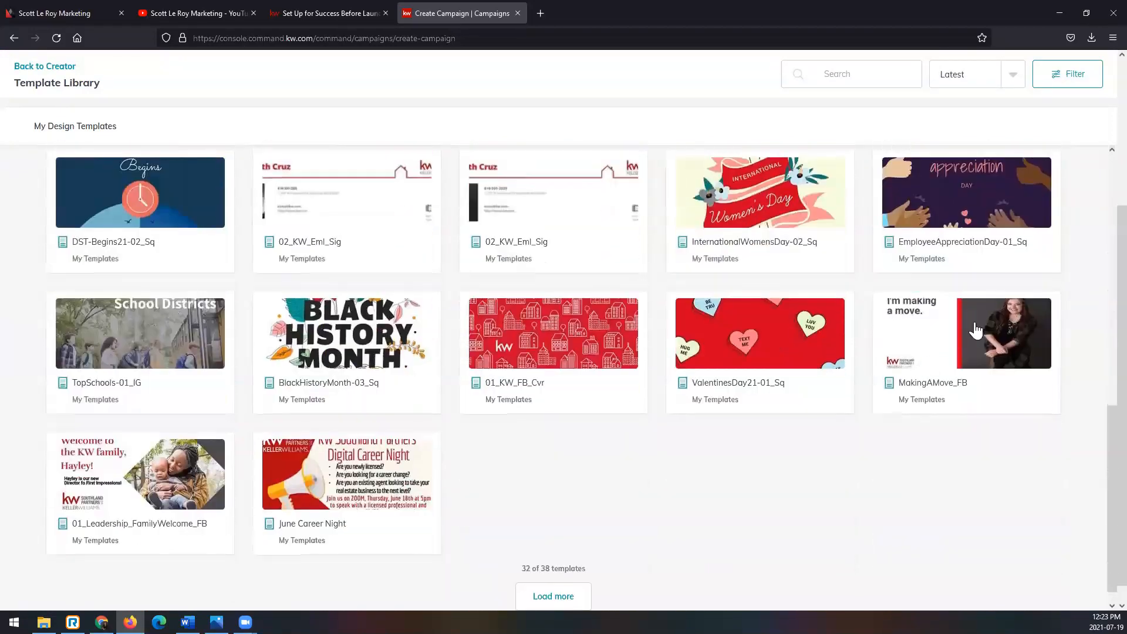
pyautogui.click(976, 330)
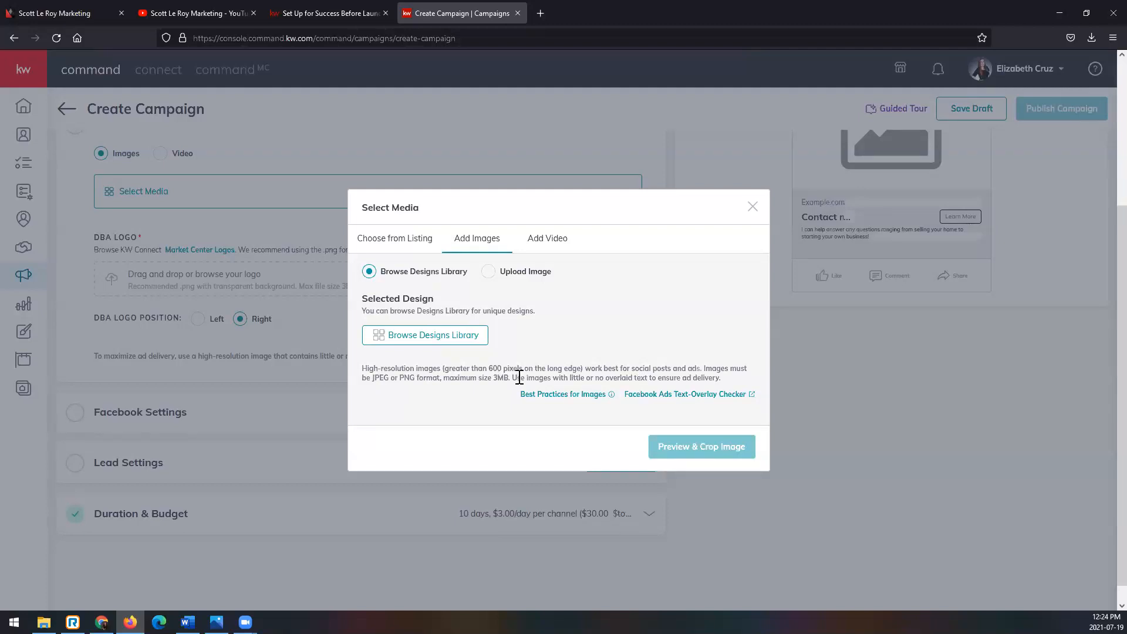
pyautogui.moveTo(521, 393)
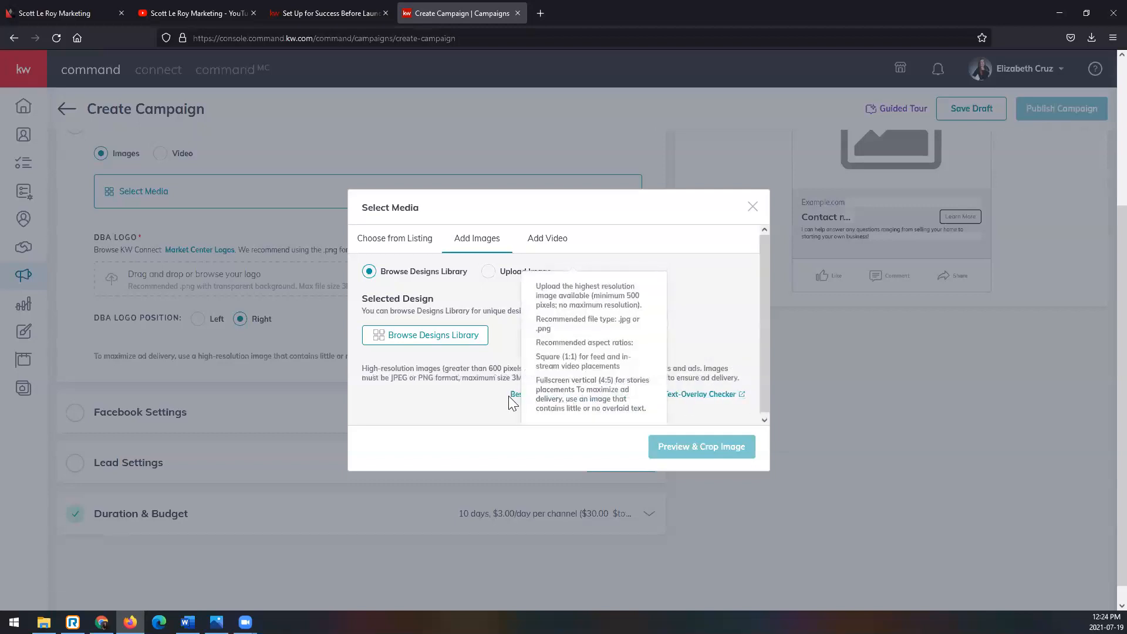
# - Browse the Designs Library, loading more templates, and choose the MakingAMove_FB design as the ad image
pyautogui.scroll(-1, 564, 391)
pyautogui.scroll(-1, 564, 391)
pyautogui.moveTo(565, 390)
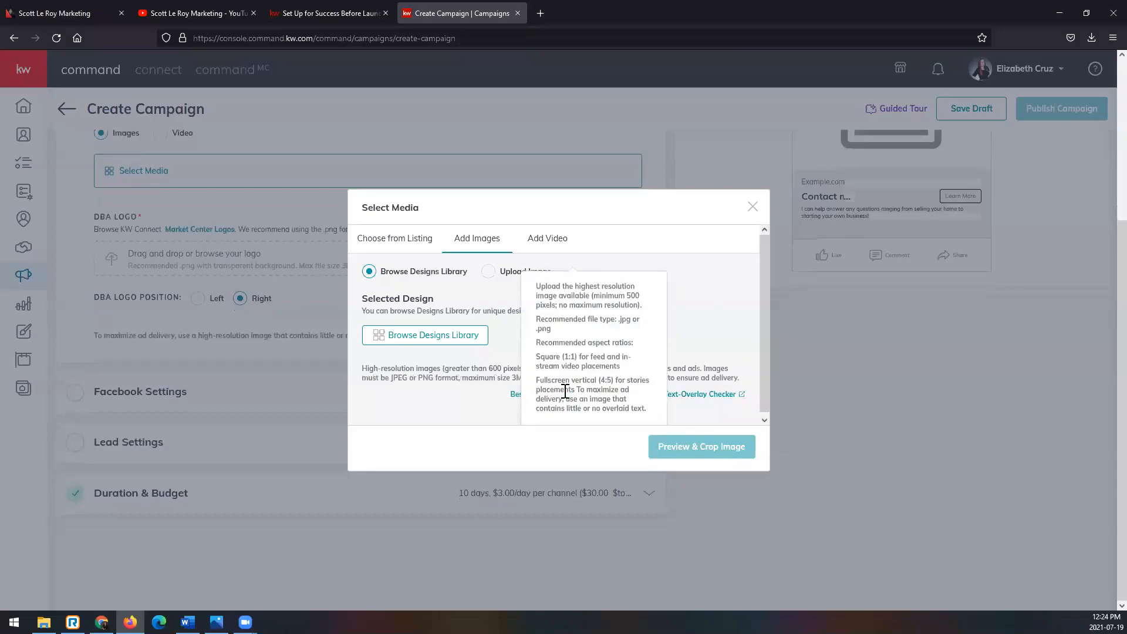
pyautogui.click(384, 339)
pyautogui.scroll(-4, 433, 347)
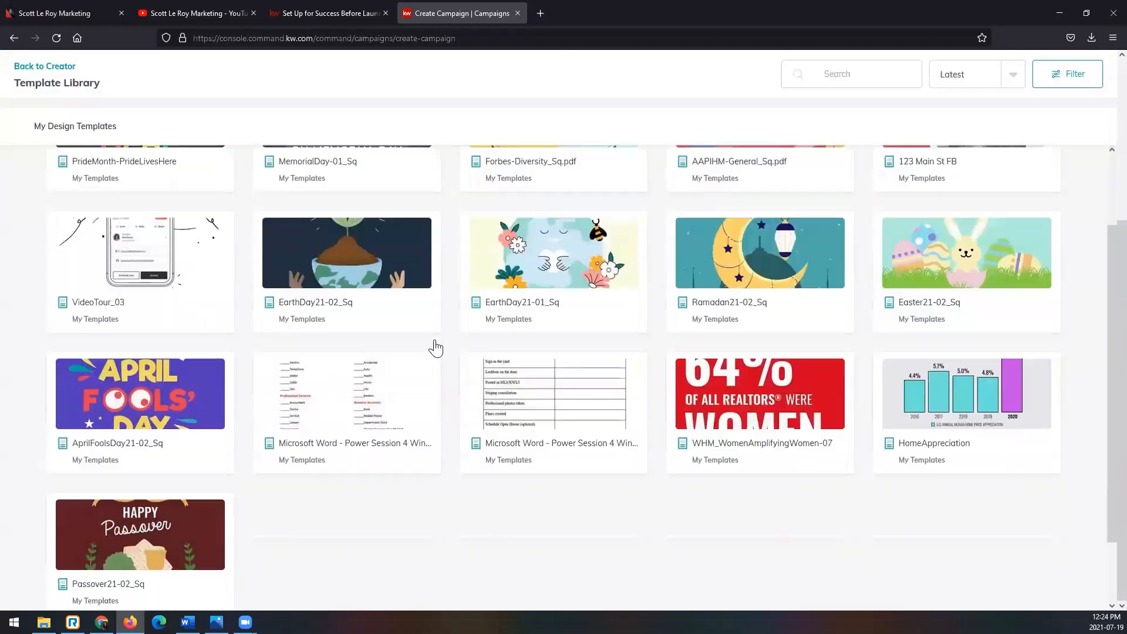
pyautogui.click(537, 578)
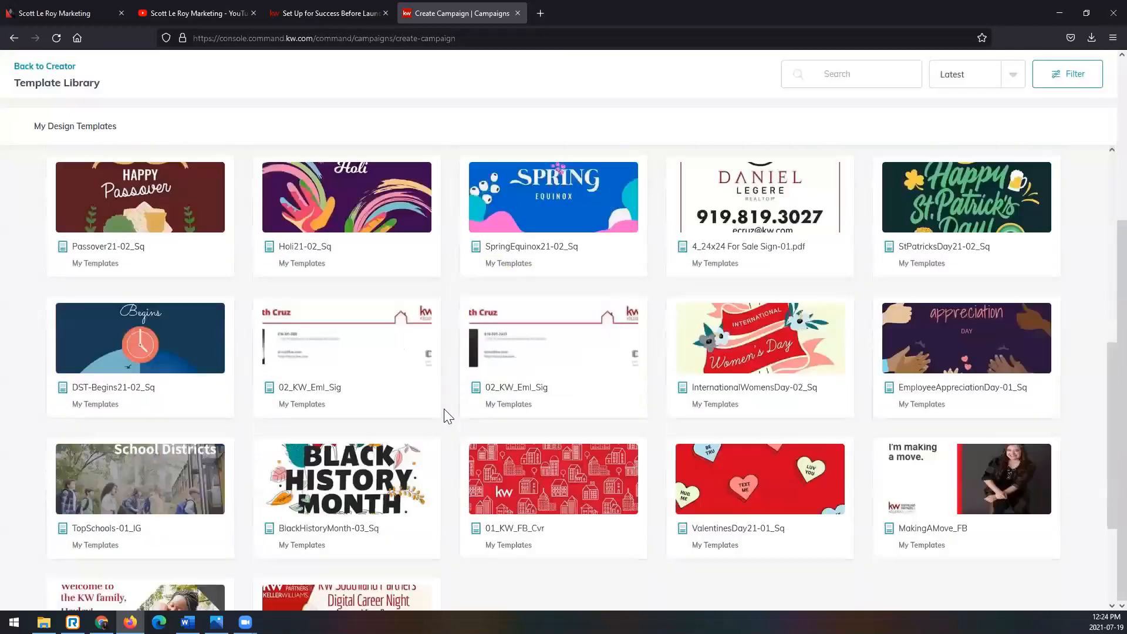
pyautogui.scroll(-3, 445, 411)
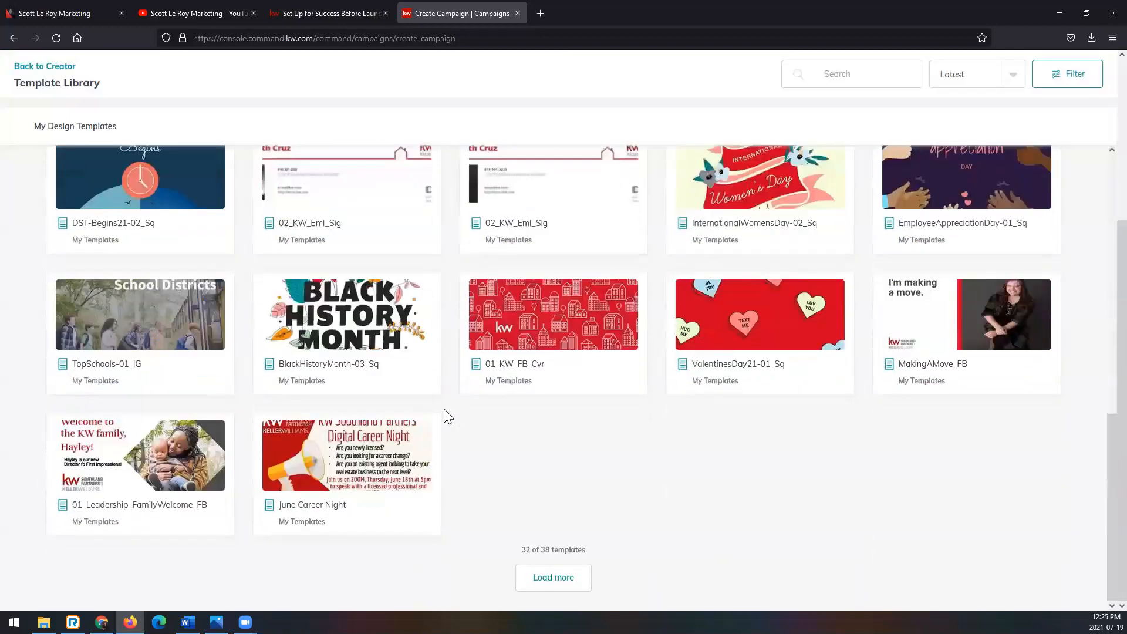
pyautogui.click(906, 305)
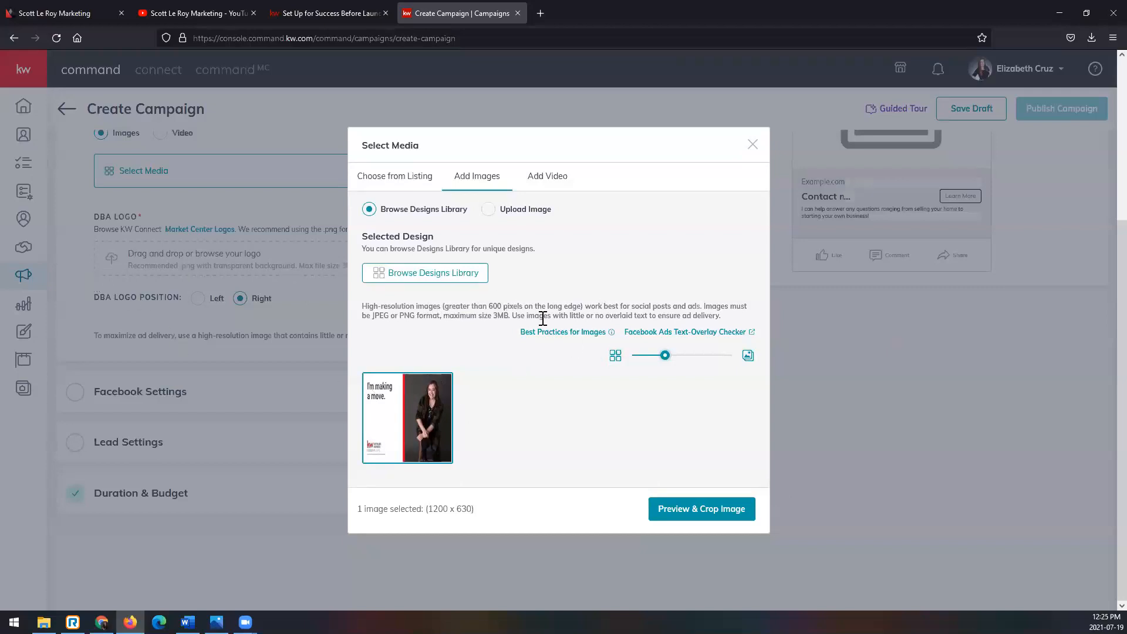
# - Preview the selected design, crop it to the Wide (1.91:1) ratio, and save the image to the ad
pyautogui.click(696, 517)
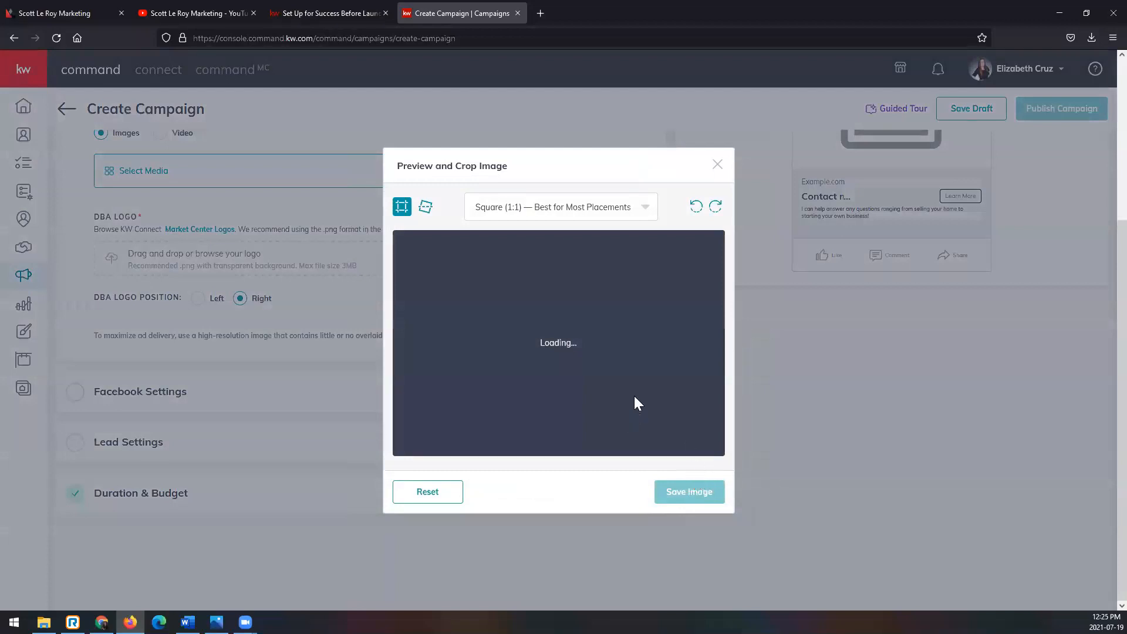
pyautogui.click(640, 211)
pyautogui.click(626, 238)
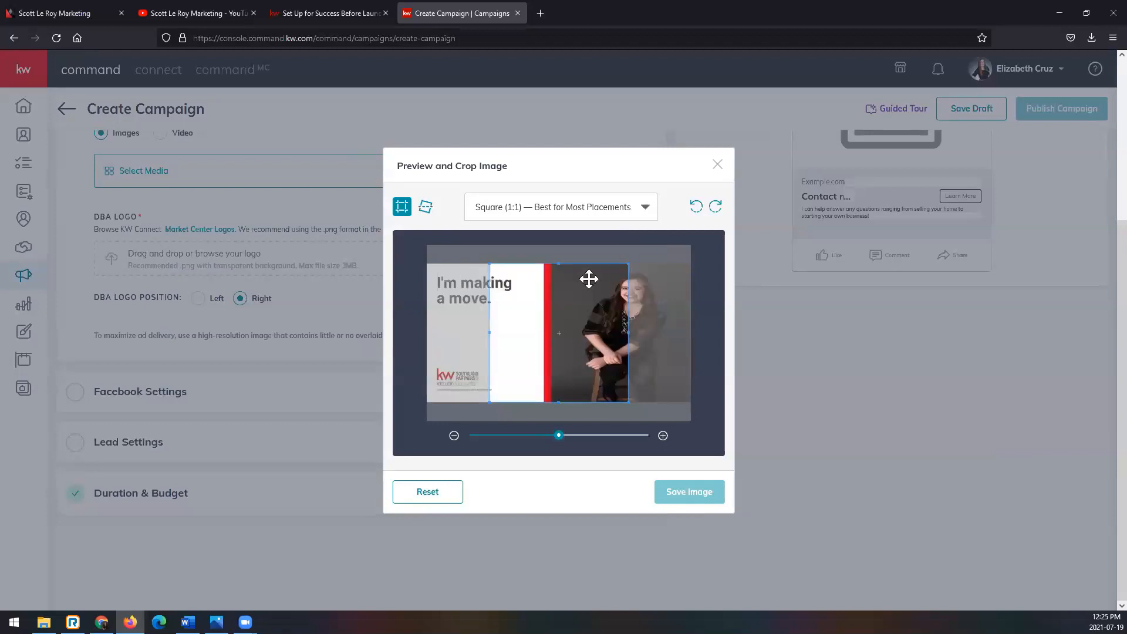
pyautogui.click(627, 213)
pyautogui.click(517, 264)
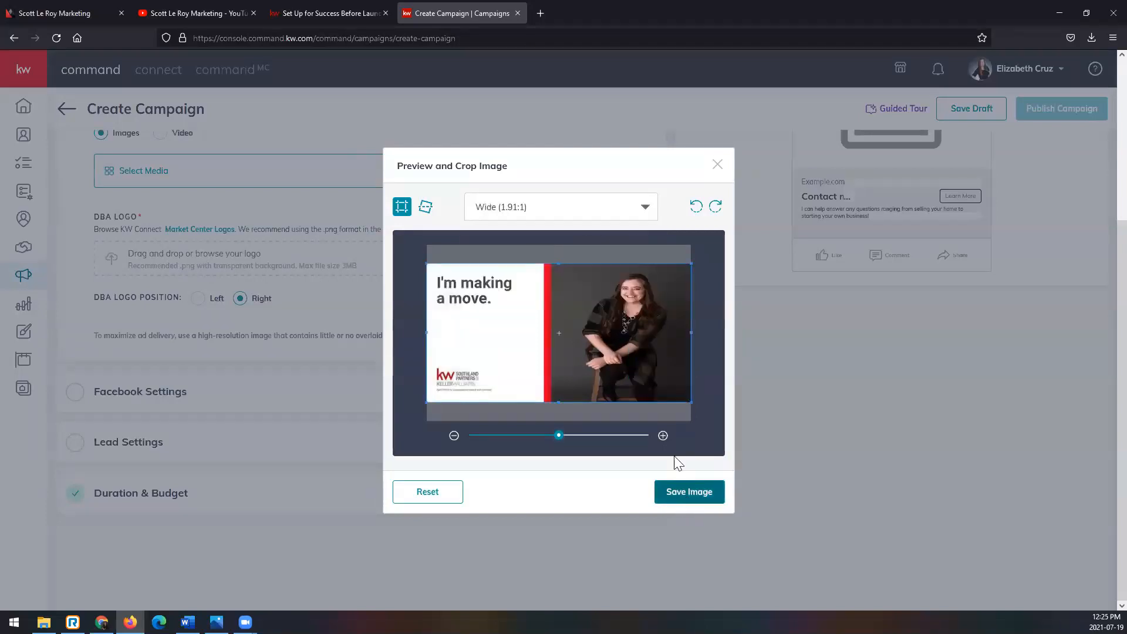
pyautogui.click(626, 211)
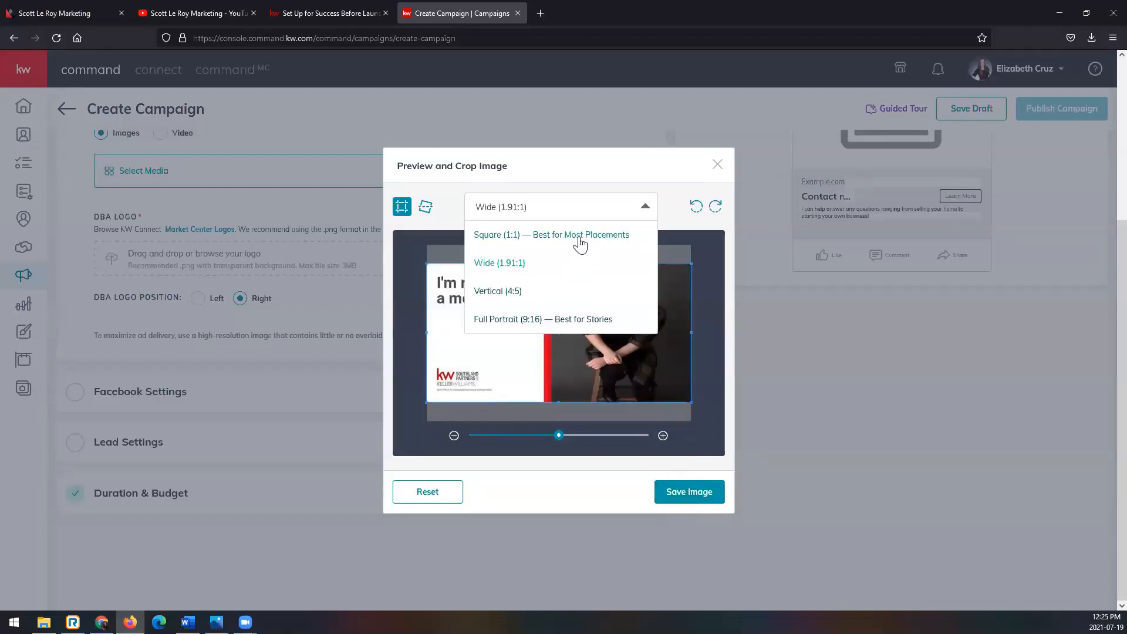
pyautogui.click(627, 209)
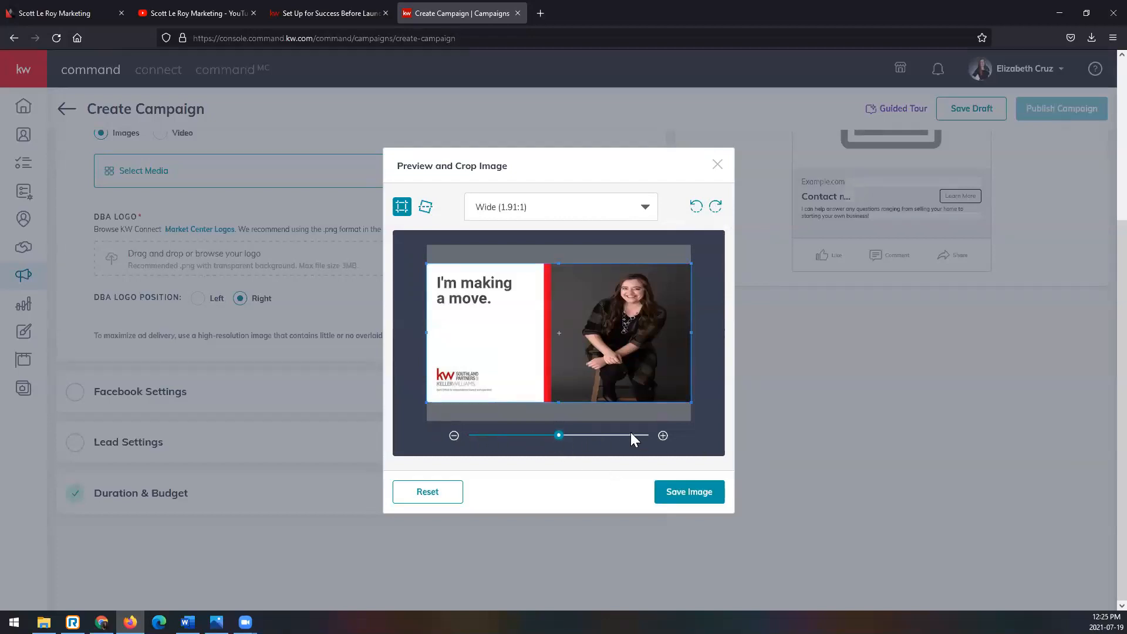
pyautogui.click(715, 497)
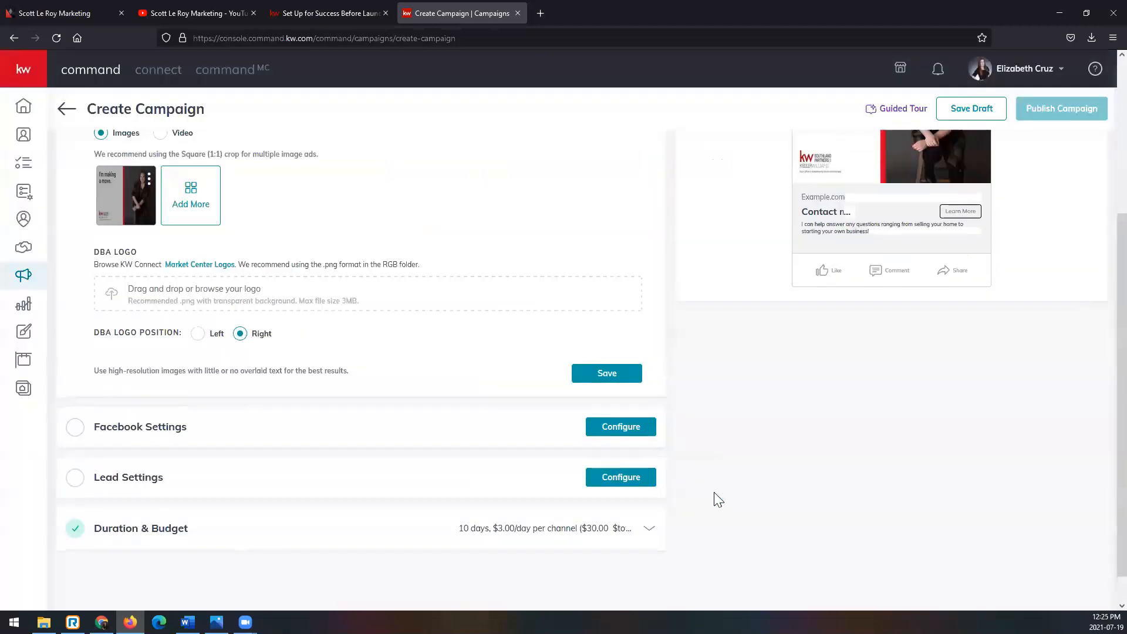
pyautogui.scroll(1, 723, 488)
pyautogui.scroll(1, 938, 256)
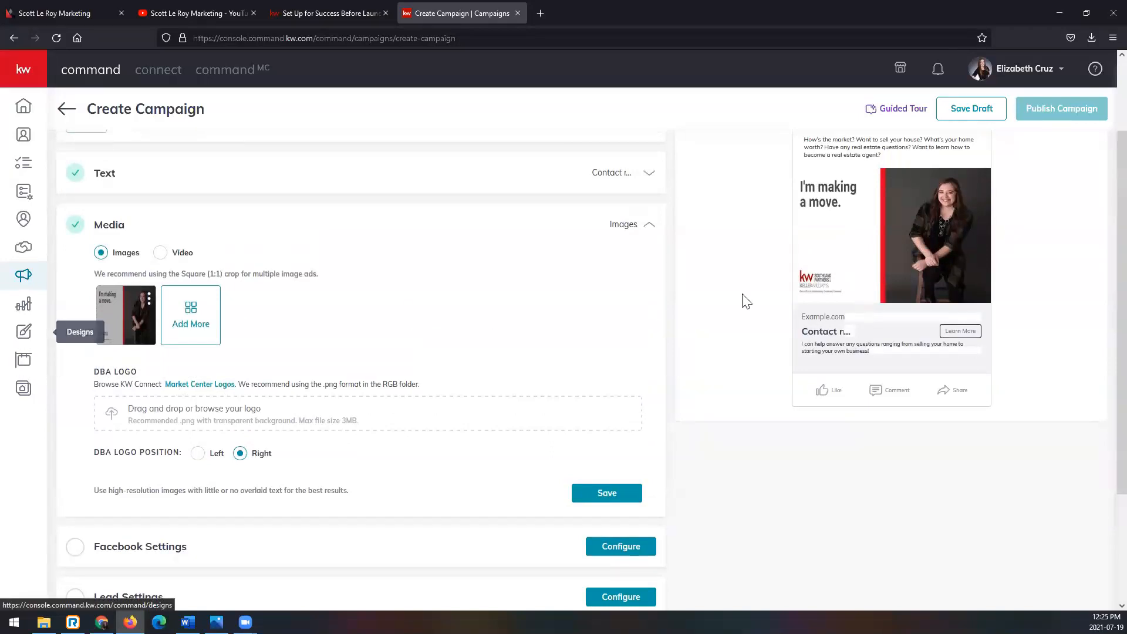
# - Open Designs in a separate browser tab and start creating a Social design to reach the template gallery
pyautogui.rightClick(25, 334)
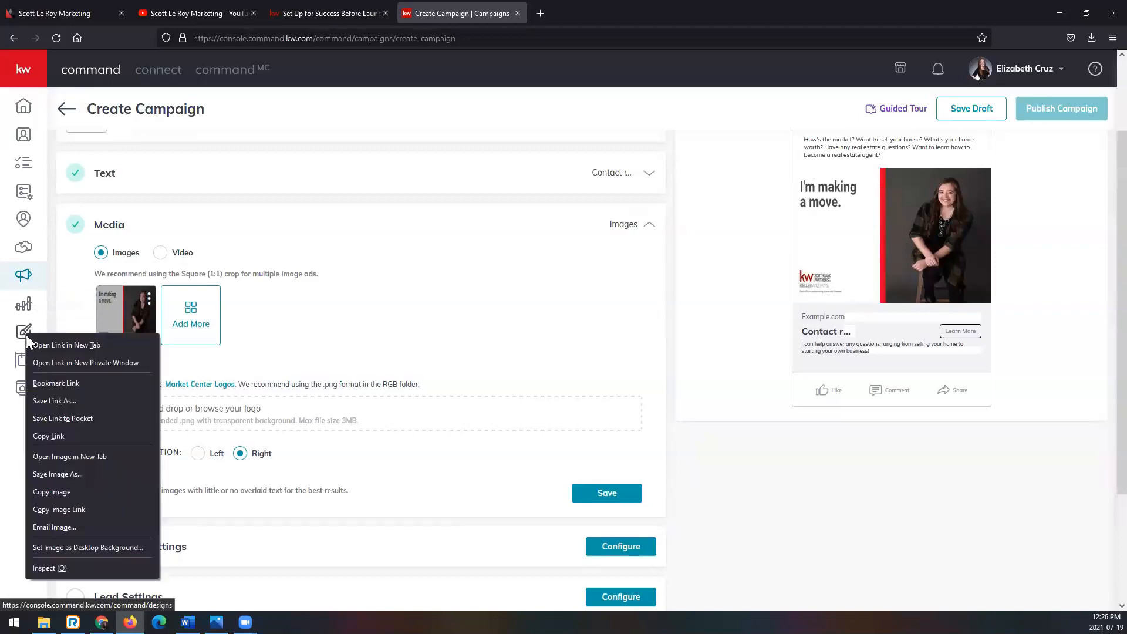
pyautogui.click(56, 345)
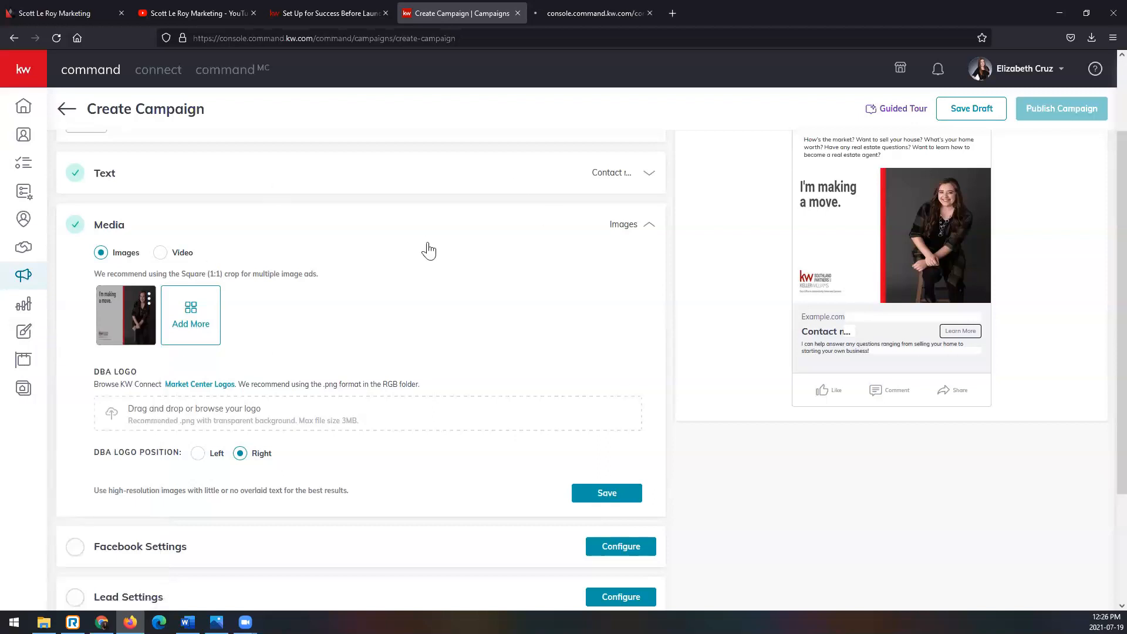
pyautogui.click(606, 14)
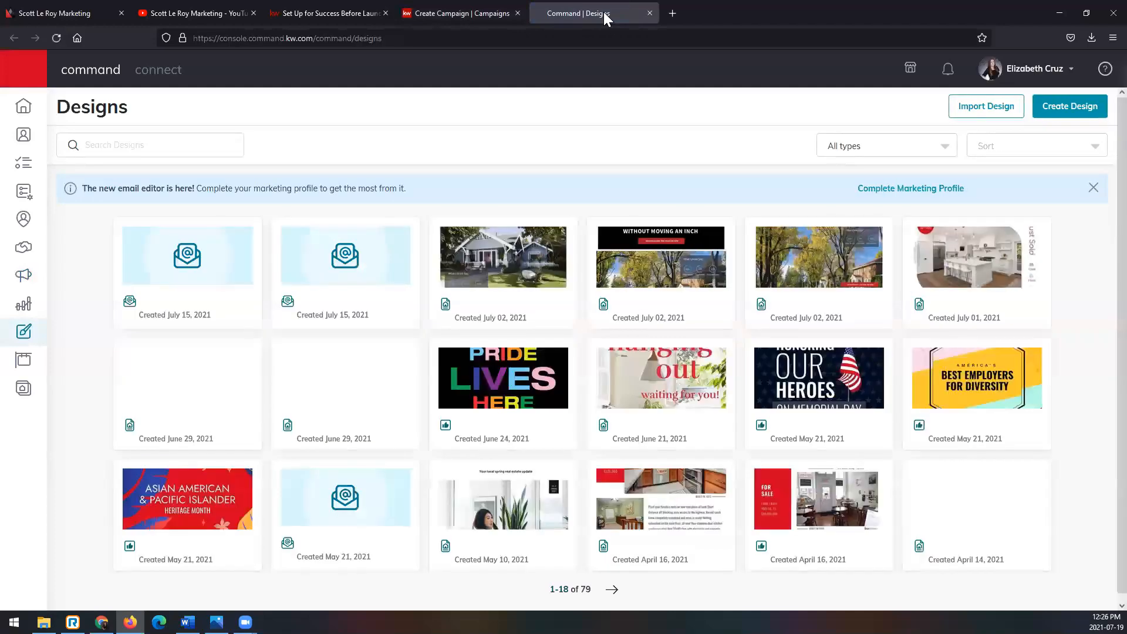
pyautogui.click(1069, 106)
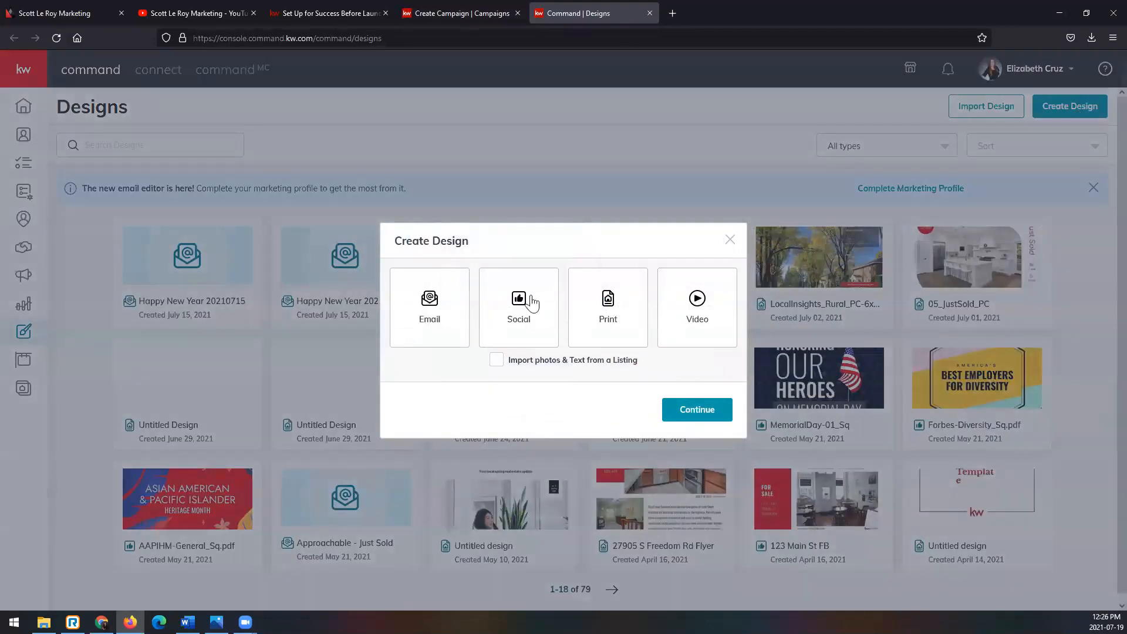
pyautogui.click(529, 301)
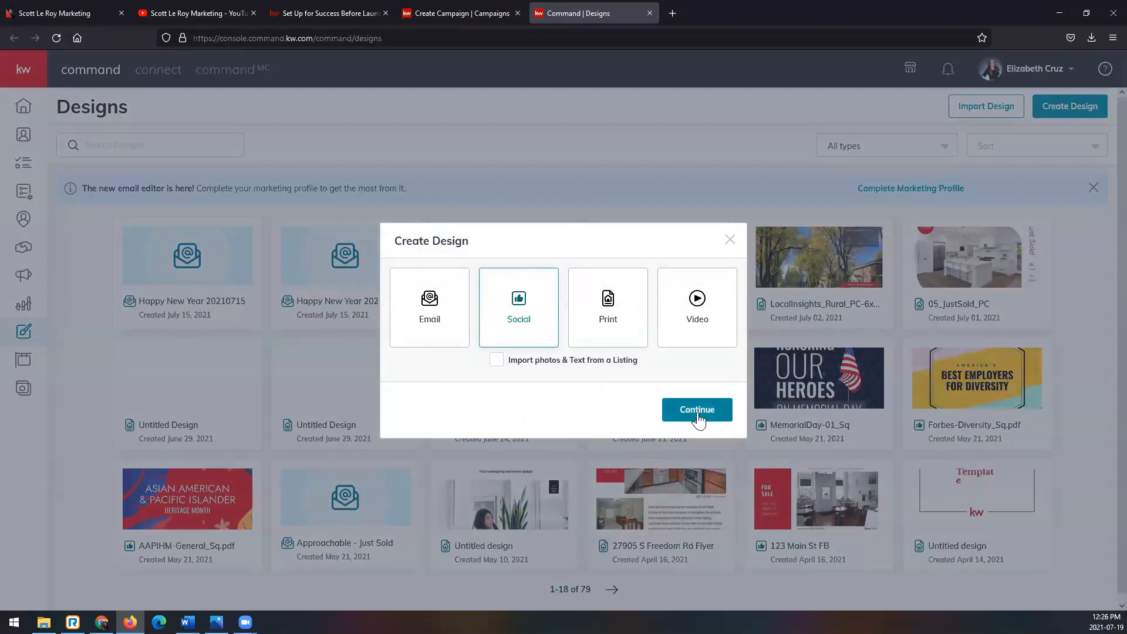
pyautogui.click(697, 411)
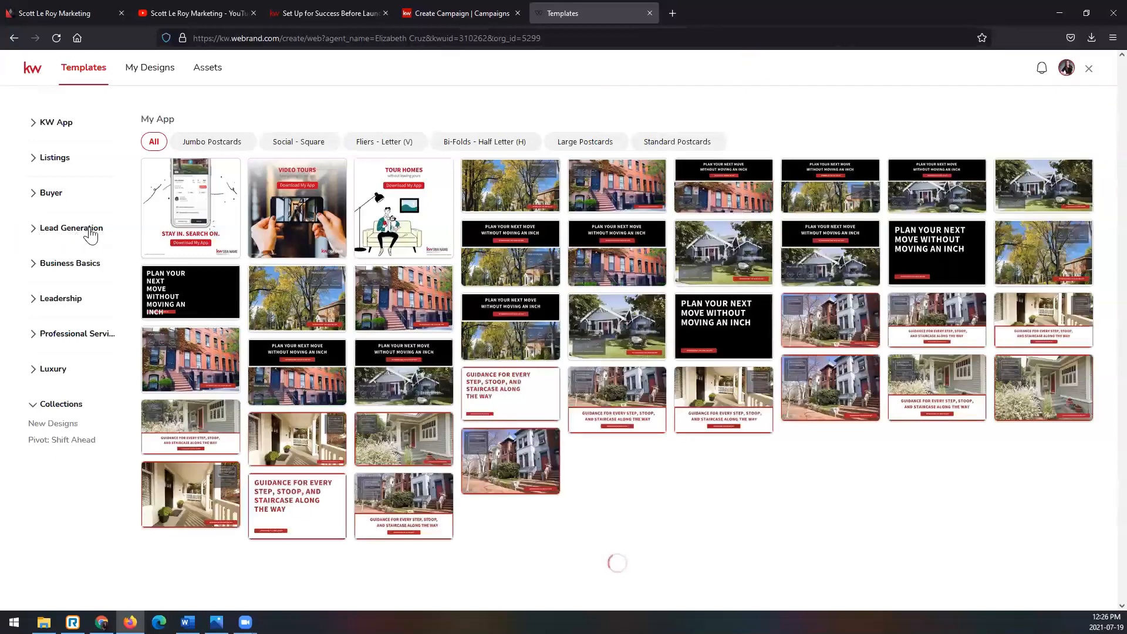
# - Look through the Social - Square templates in the I ♥ KW category of Lead Generation, and return to the campaign
pyautogui.click(91, 236)
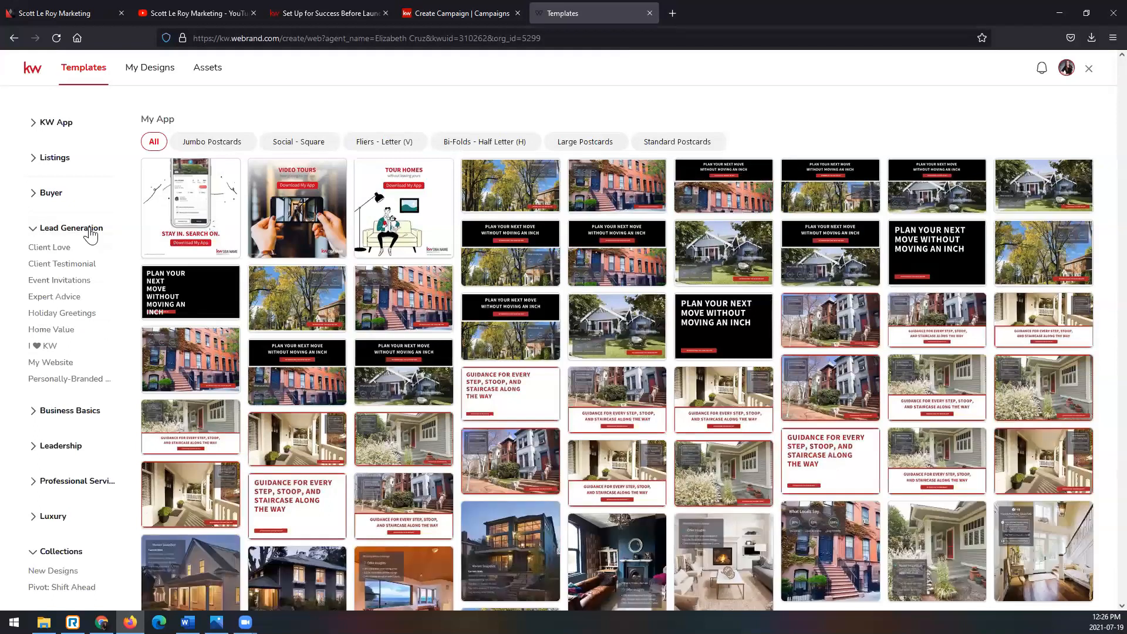
pyautogui.click(48, 351)
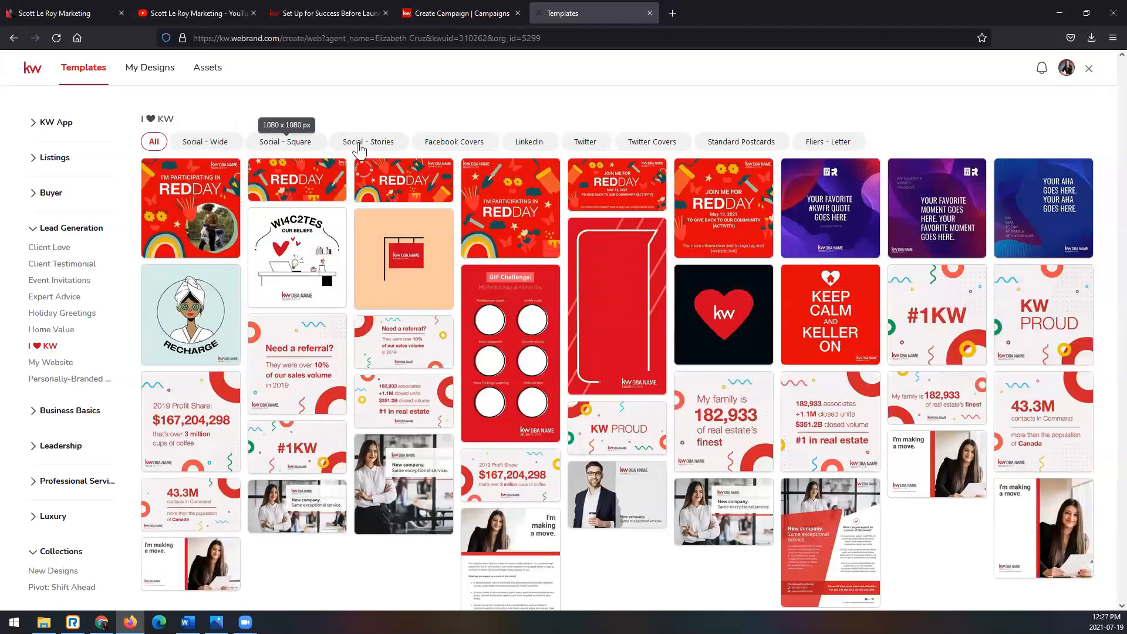
pyautogui.click(277, 144)
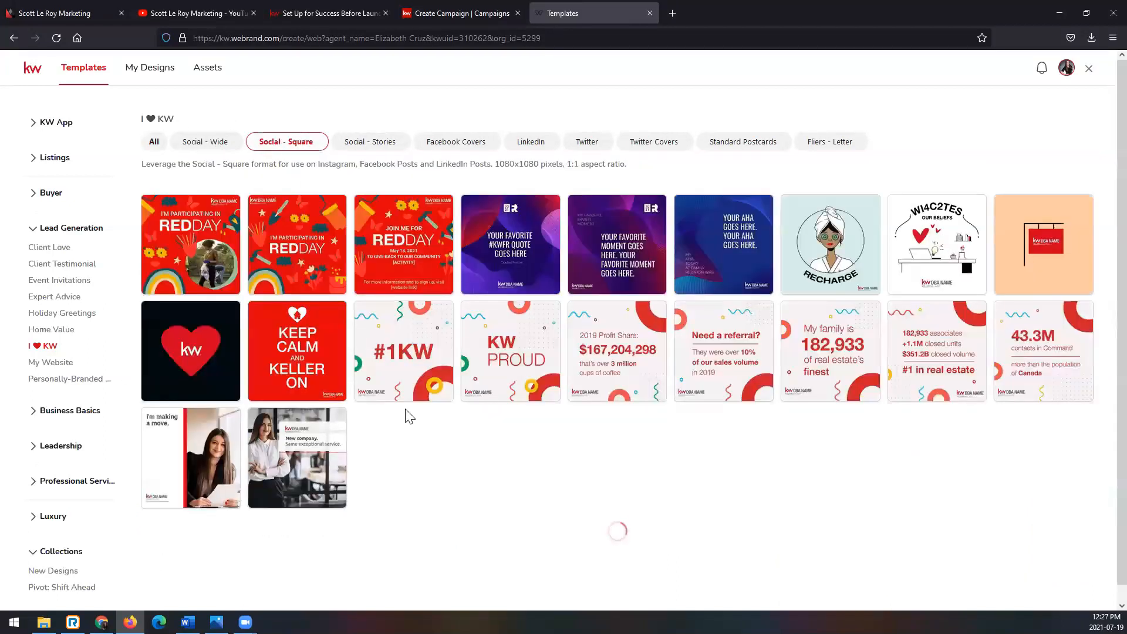
pyautogui.moveTo(191, 448)
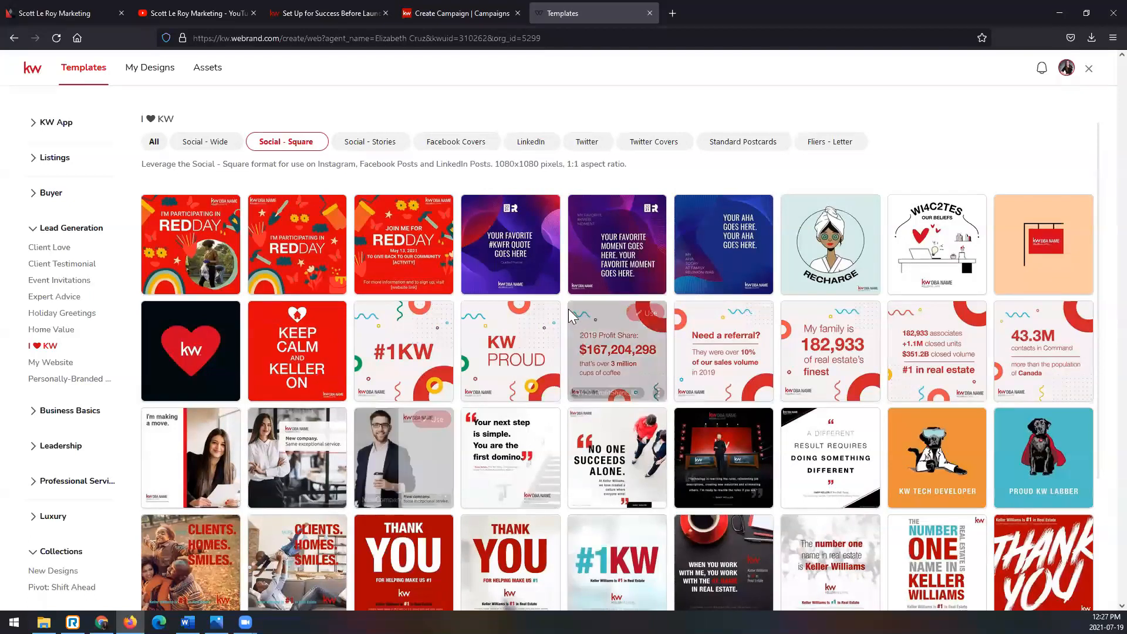
pyautogui.click(650, 13)
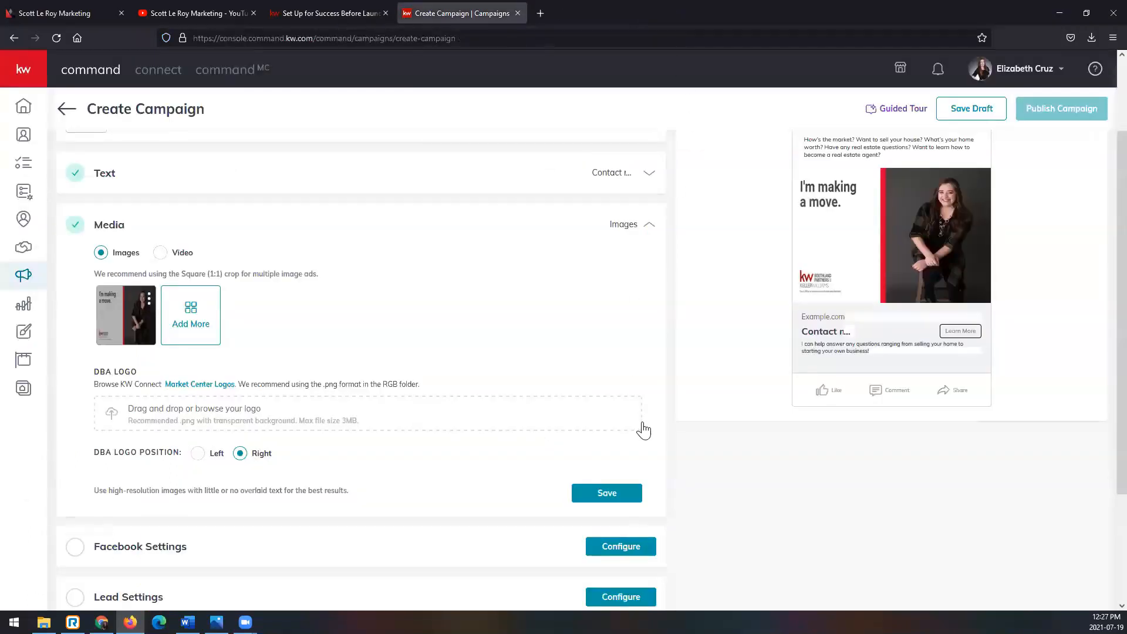
# - Open the Market Center Logos page separately, search for market center 595, and return to the campaign
pyautogui.scroll(-1, 645, 429)
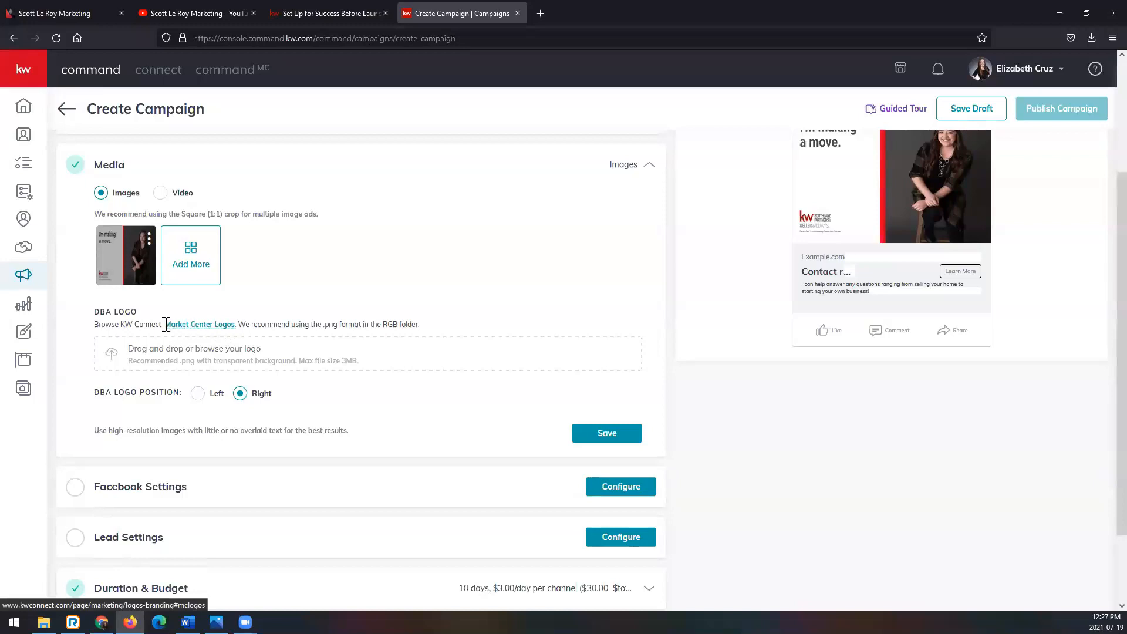
pyautogui.rightClick(213, 326)
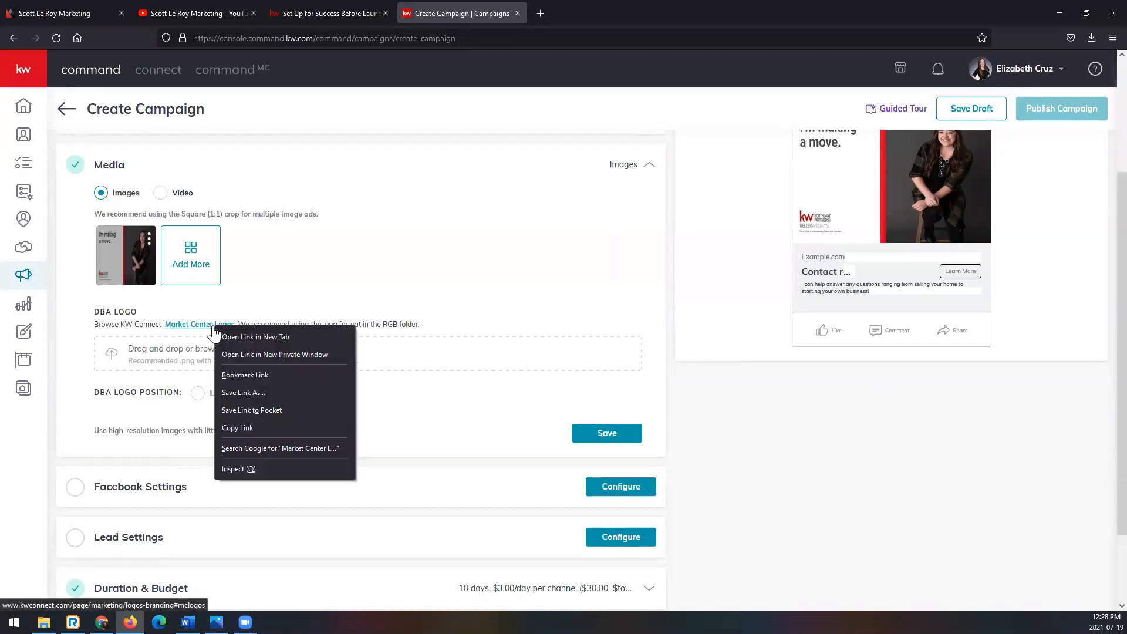
pyautogui.click(249, 338)
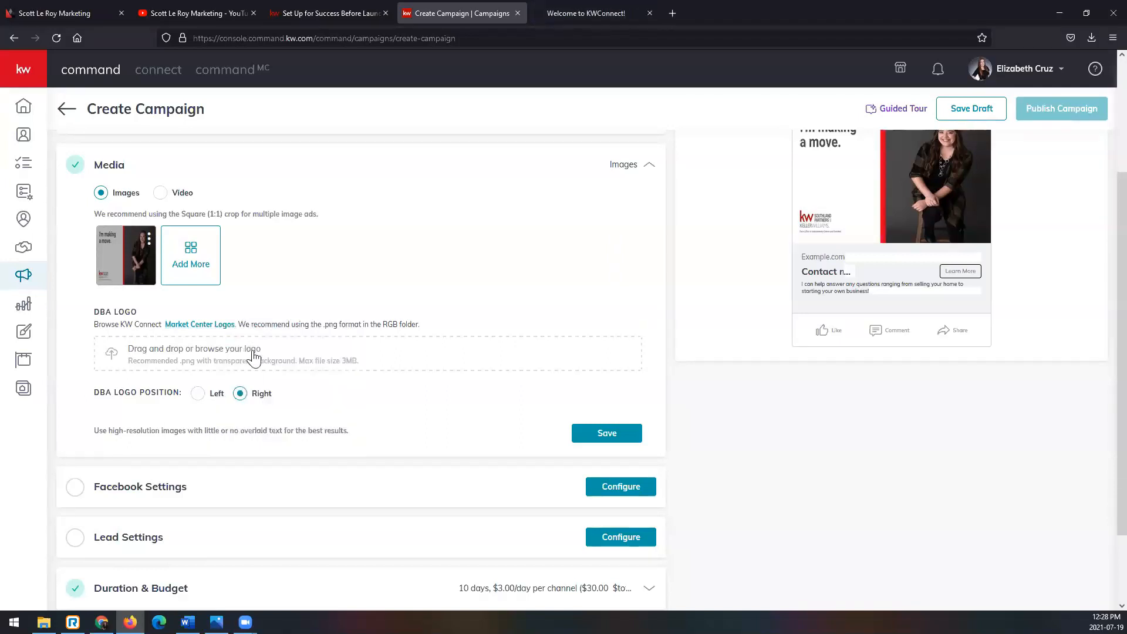
pyautogui.click(615, 14)
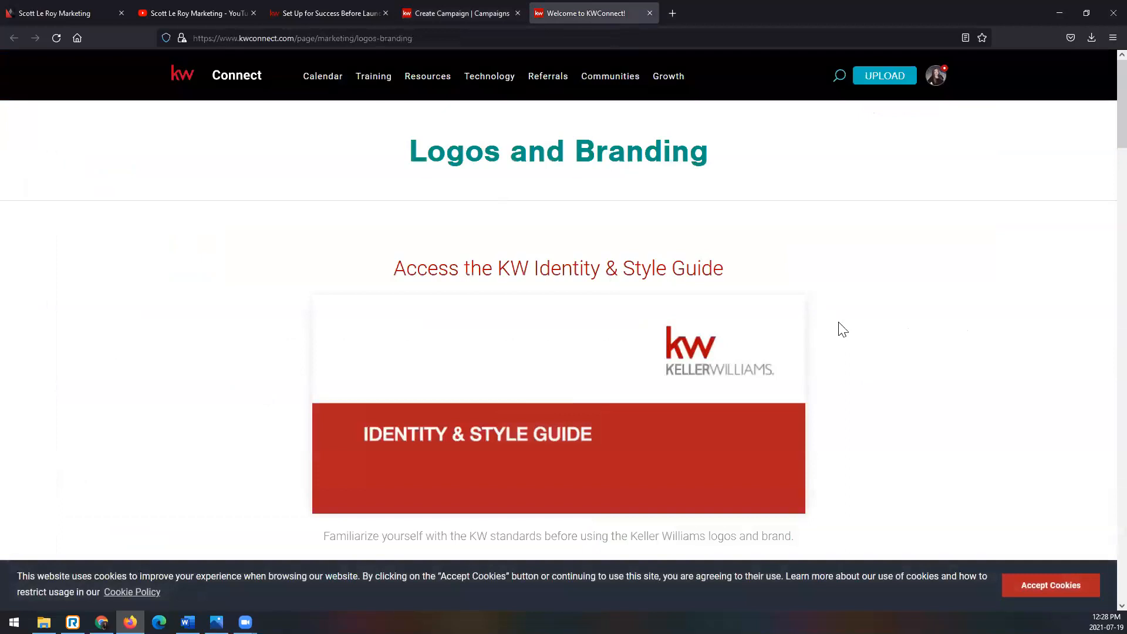
pyautogui.scroll(-15, 843, 329)
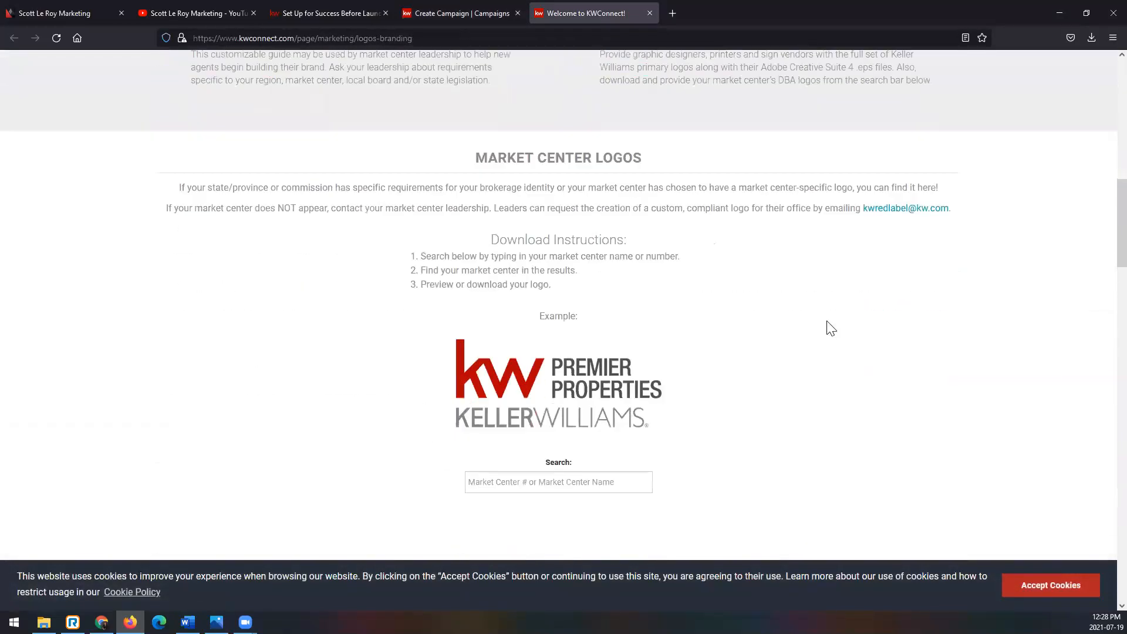
pyautogui.scroll(-4, 832, 328)
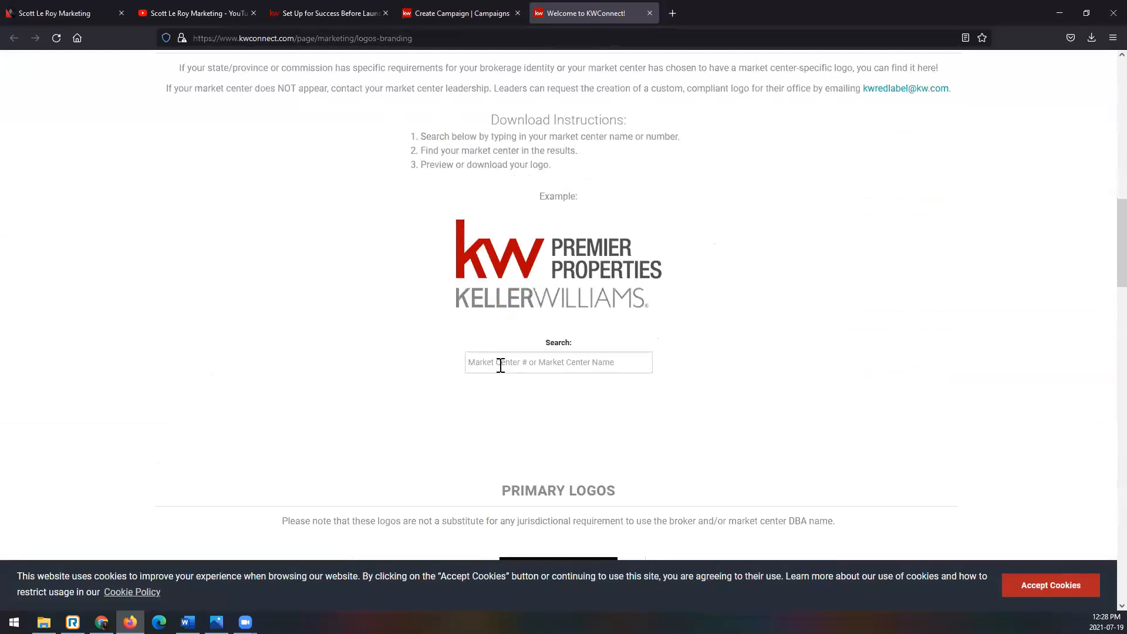
pyautogui.write('595')
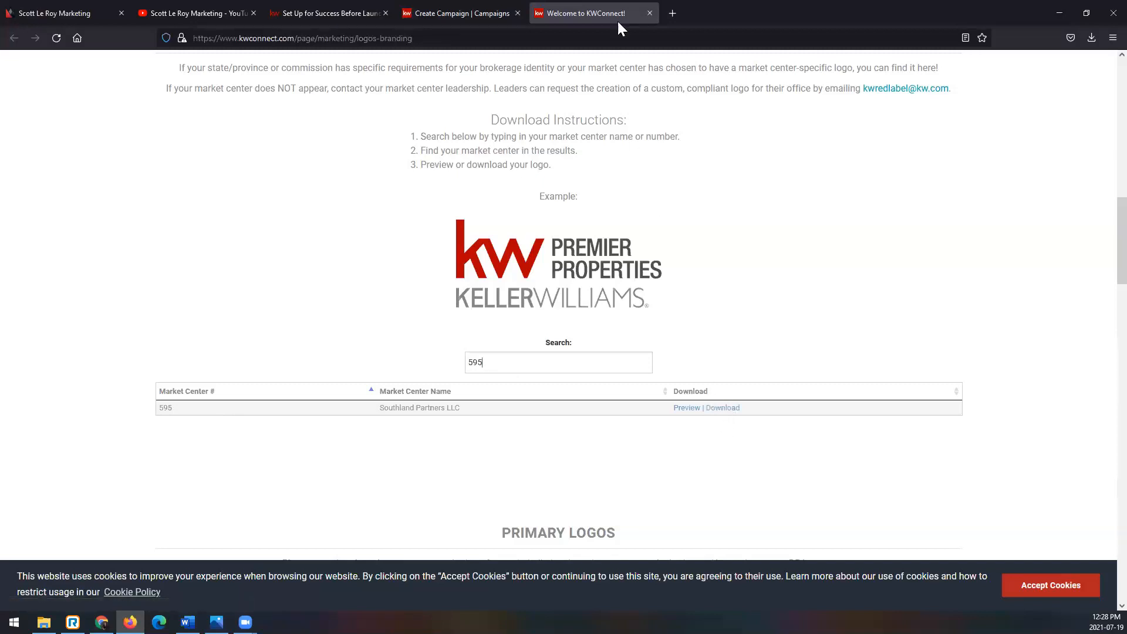
pyautogui.click(650, 13)
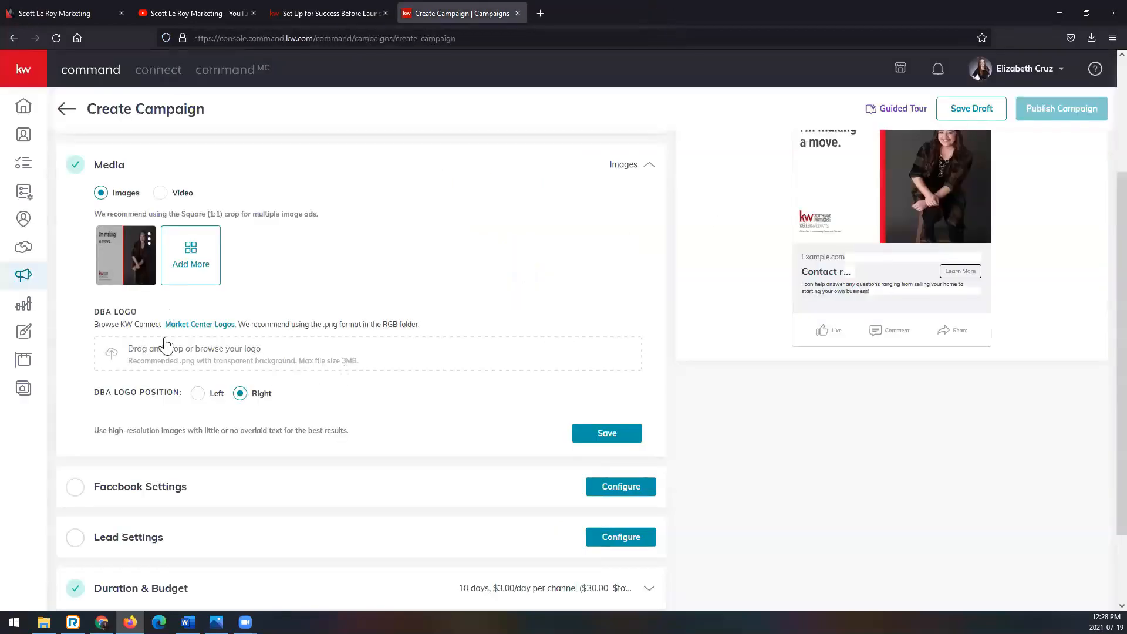
# - Upload the New York City logo from the RGB folder of 1147_NewYorkCity in Downloads as the DBA logo
pyautogui.click(273, 354)
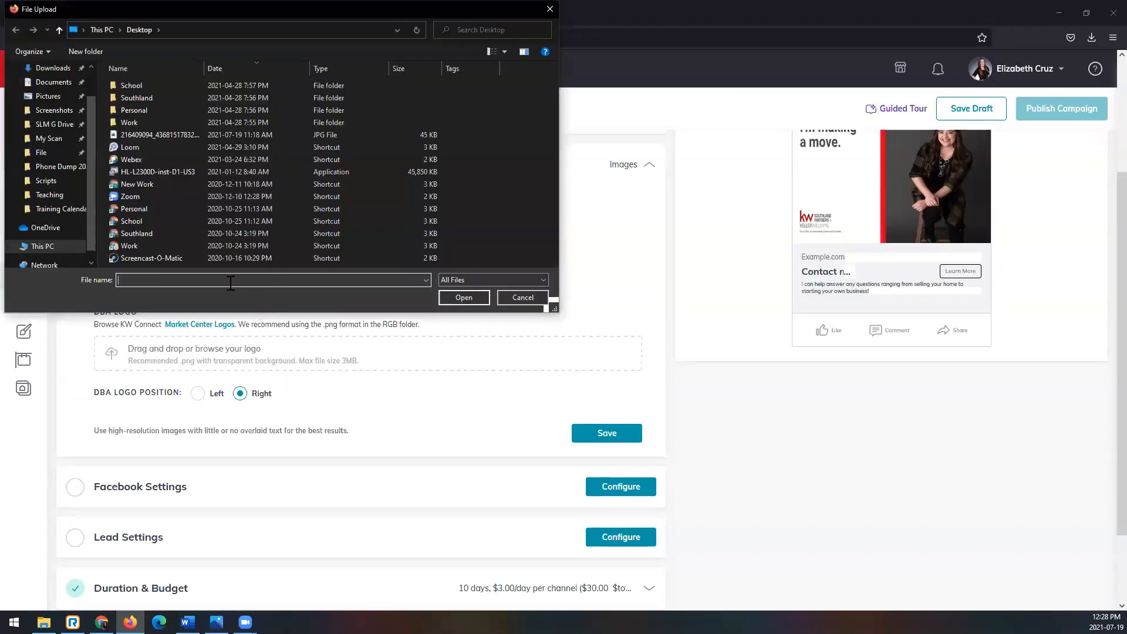
pyautogui.click(53, 68)
pyautogui.scroll(-10, 257, 202)
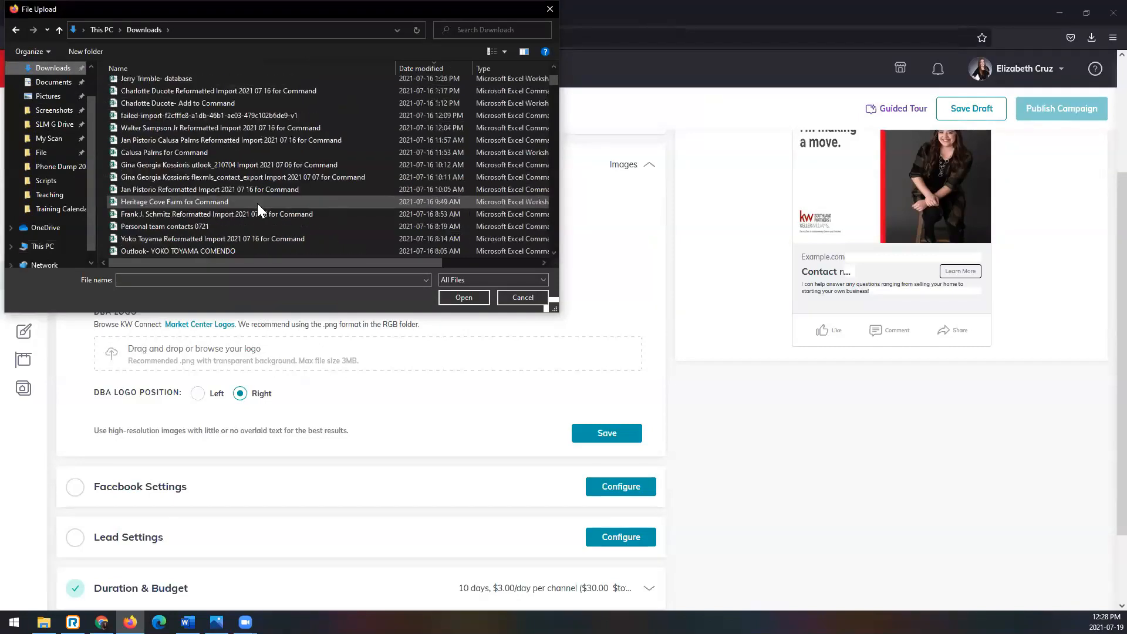
pyautogui.scroll(-10, 257, 202)
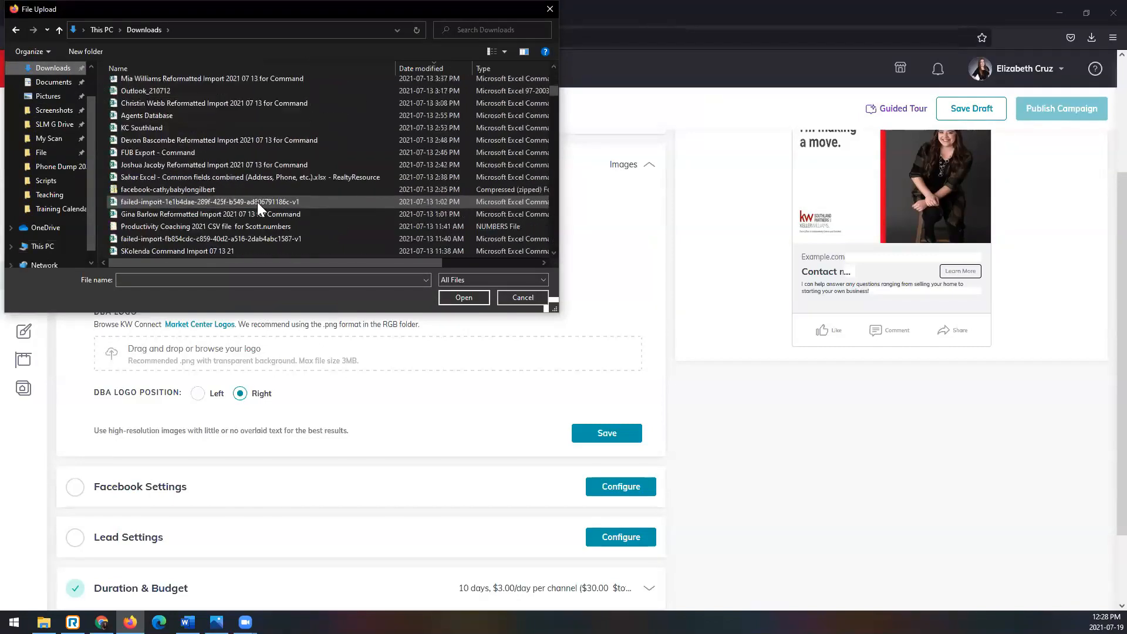
pyautogui.scroll(-10, 257, 202)
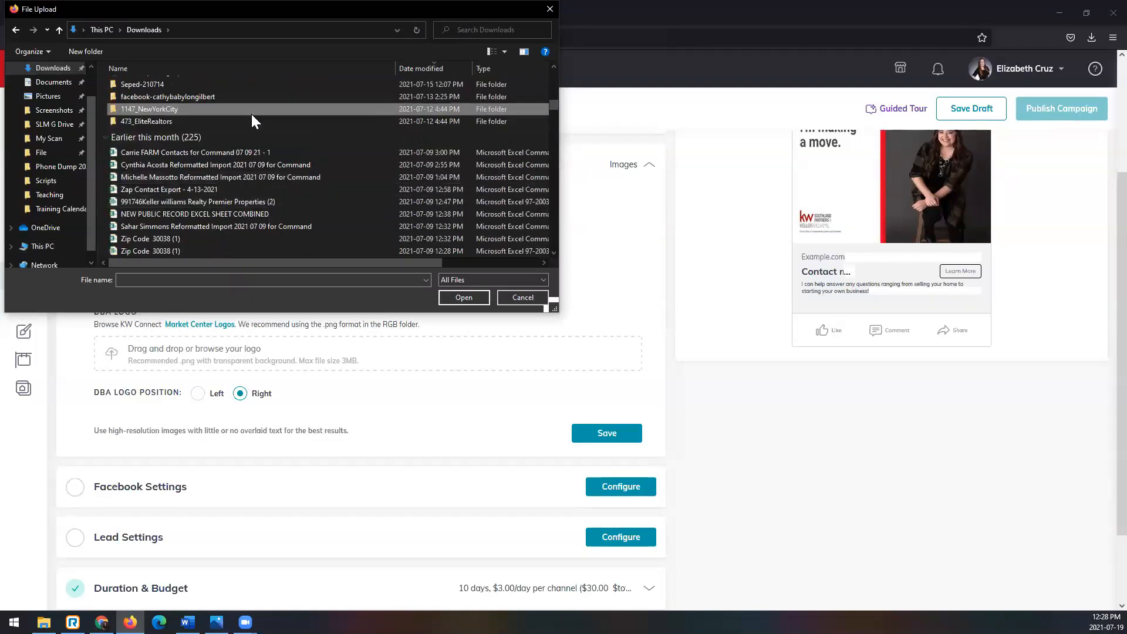
pyautogui.doubleClick(252, 109)
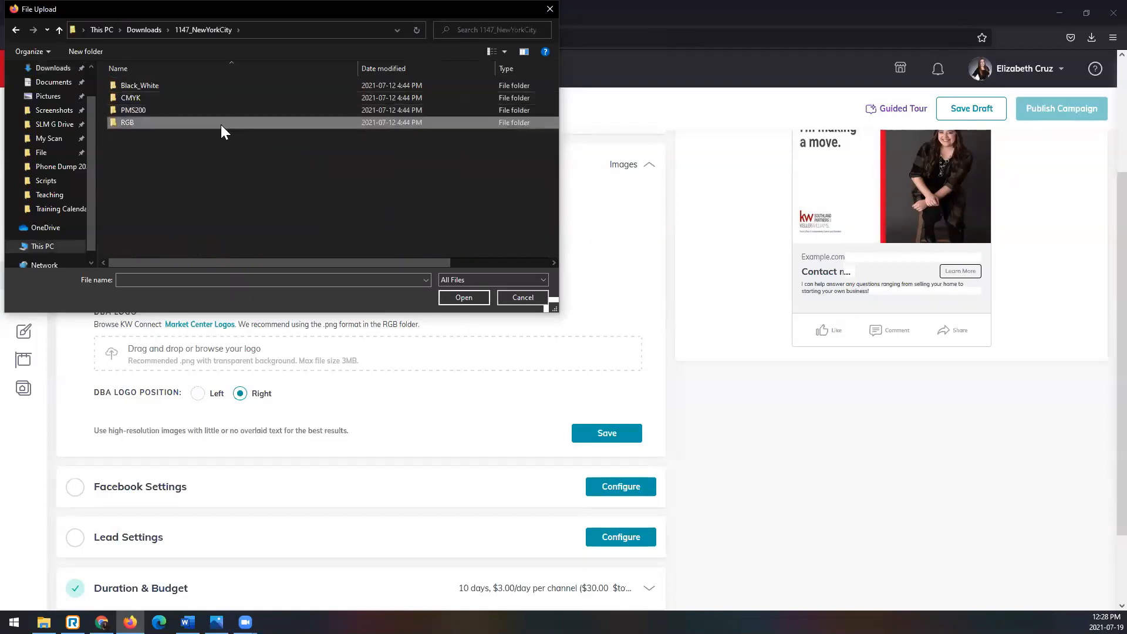
pyautogui.doubleClick(220, 125)
pyautogui.doubleClick(271, 111)
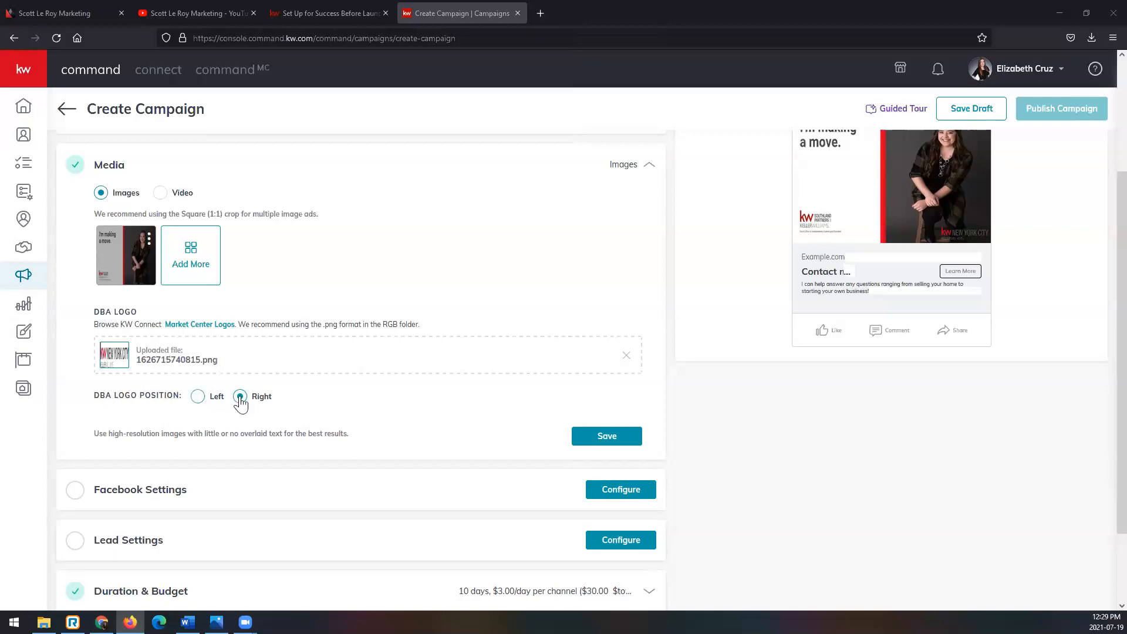
# - Set the DBA logo position to Left and save the media settings without the uploaded logo
pyautogui.click(195, 398)
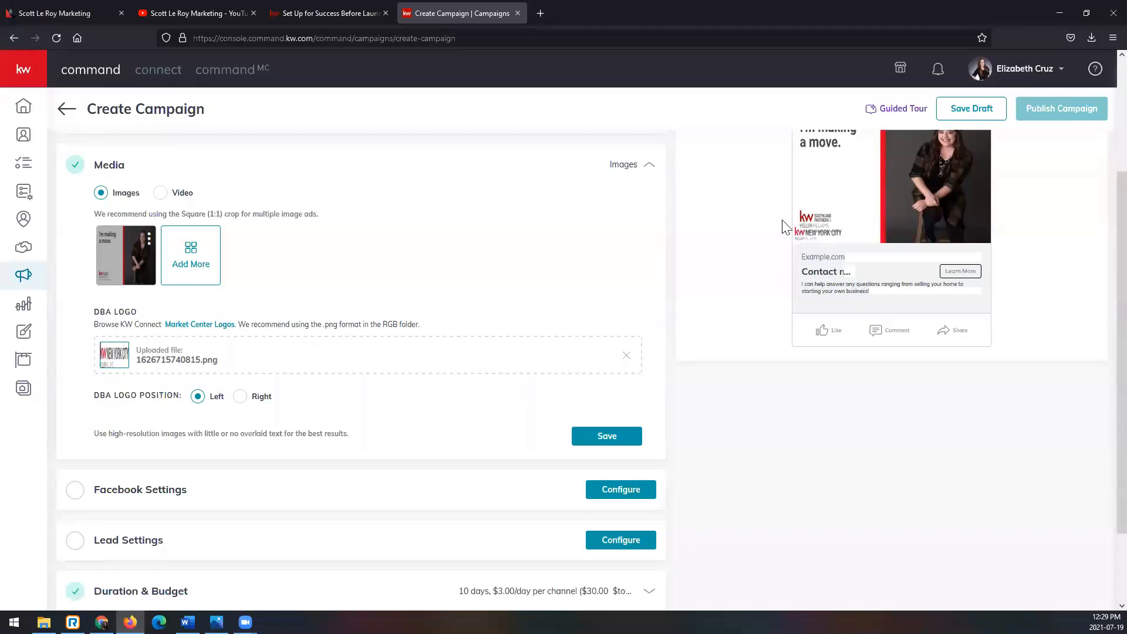
pyautogui.scroll(1, 820, 374)
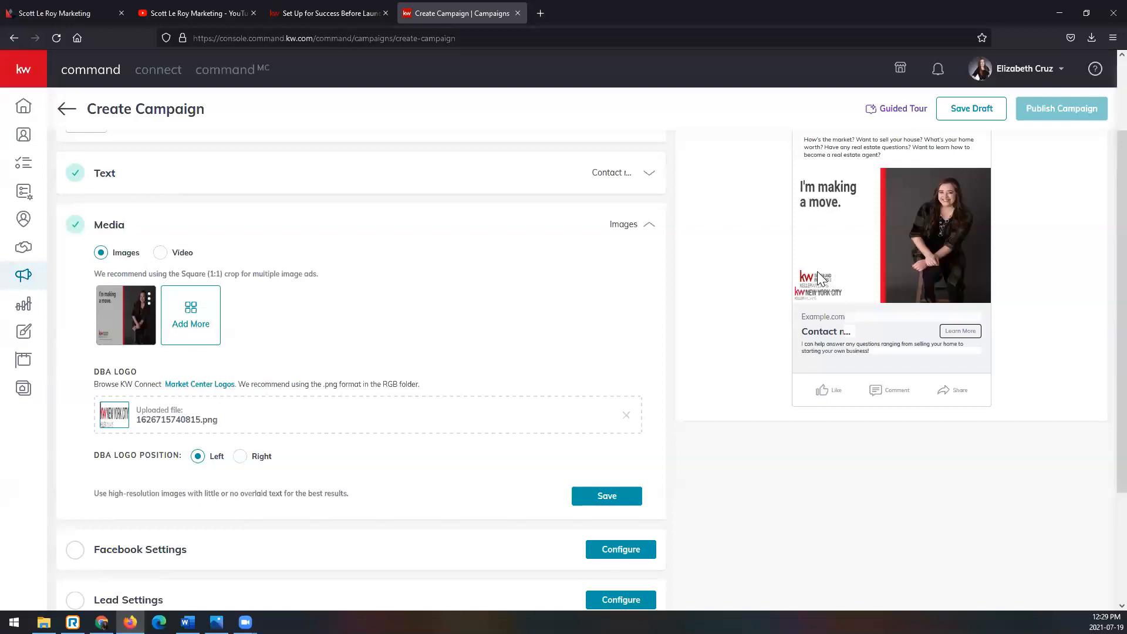
pyautogui.click(627, 417)
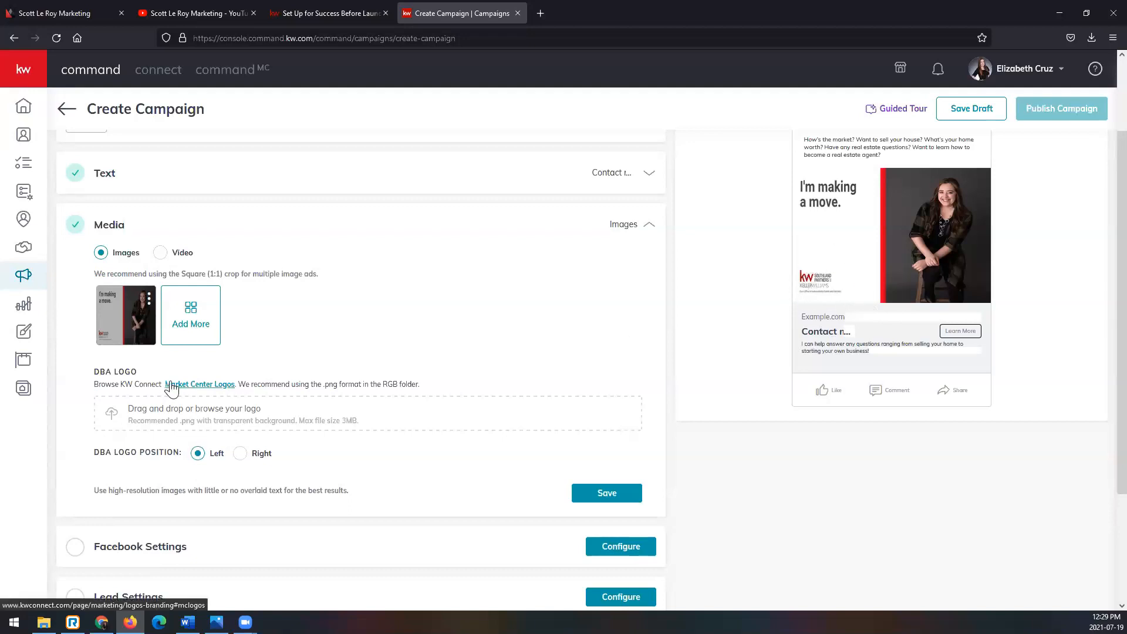
pyautogui.scroll(-1, 419, 453)
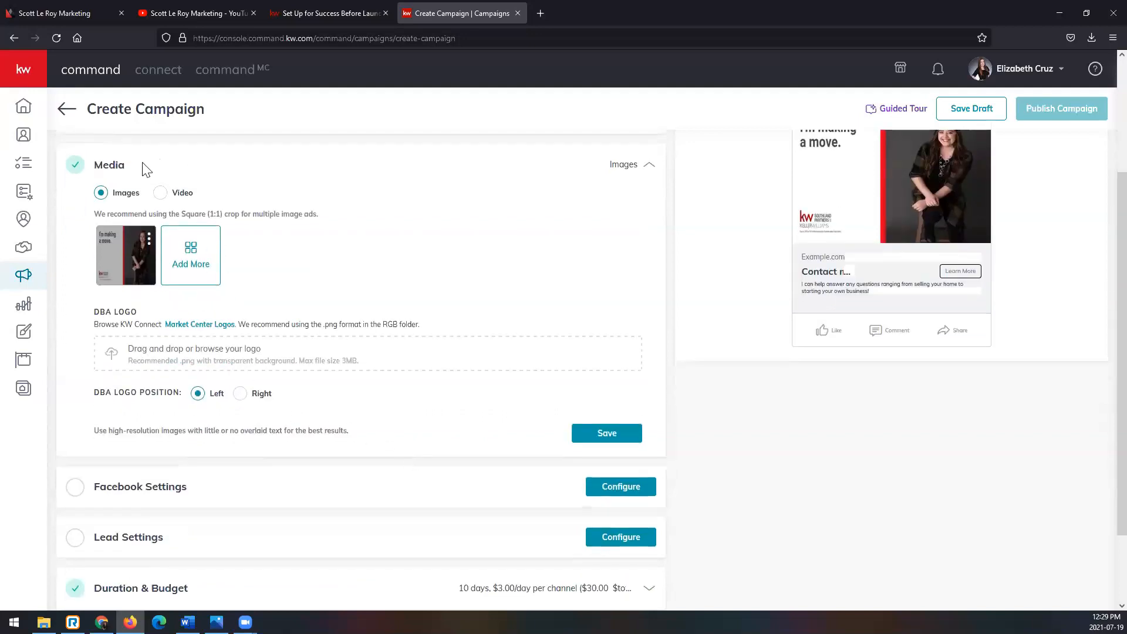
pyautogui.click(635, 437)
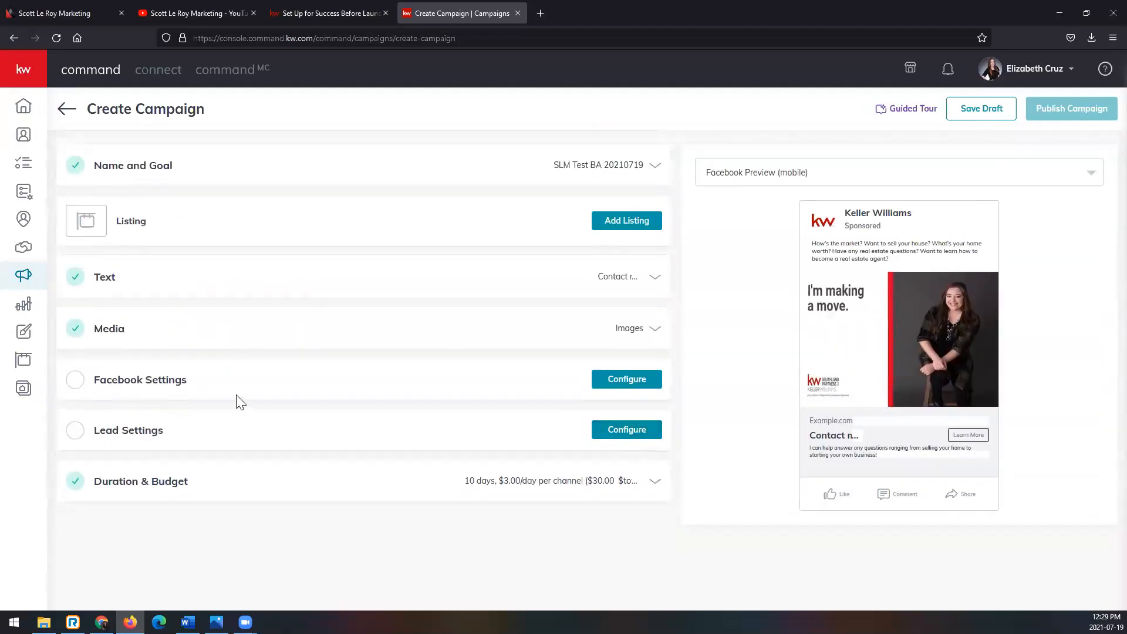
# - Configure the Facebook settings with the agent's own account and their real estate page with KW Southland Partners, LLC
pyautogui.click(598, 385)
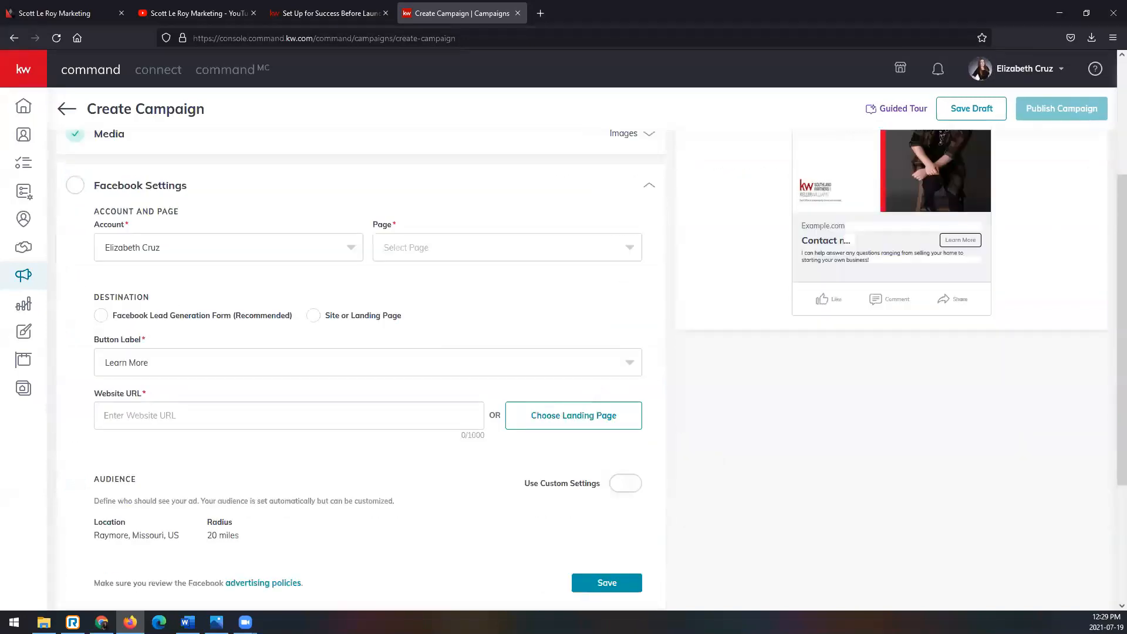
pyautogui.click(182, 256)
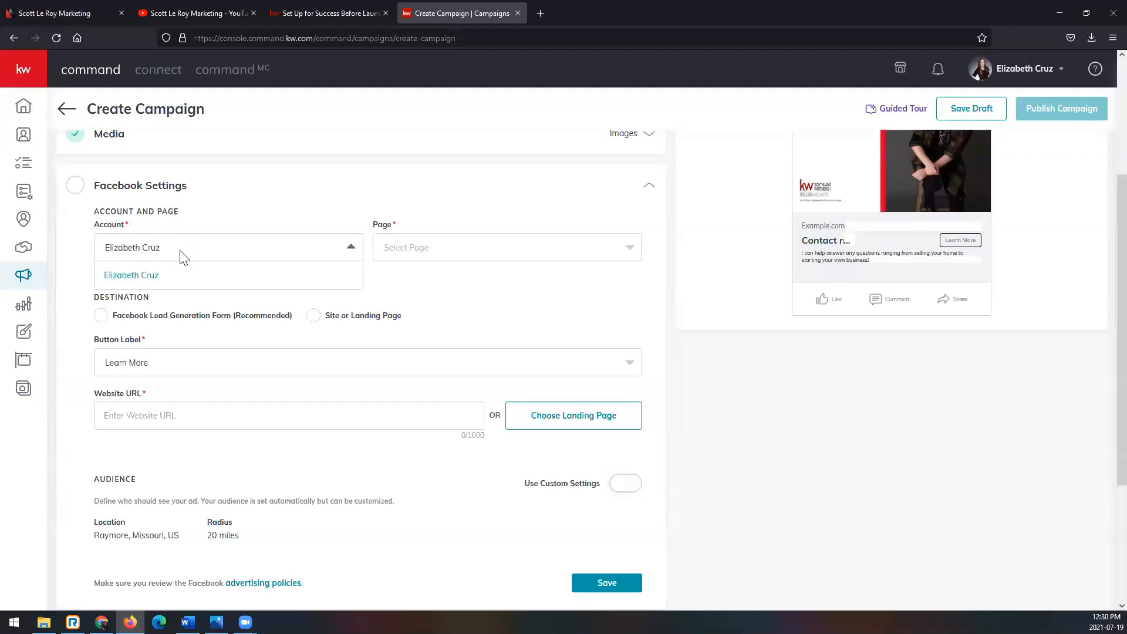
pyautogui.click(185, 281)
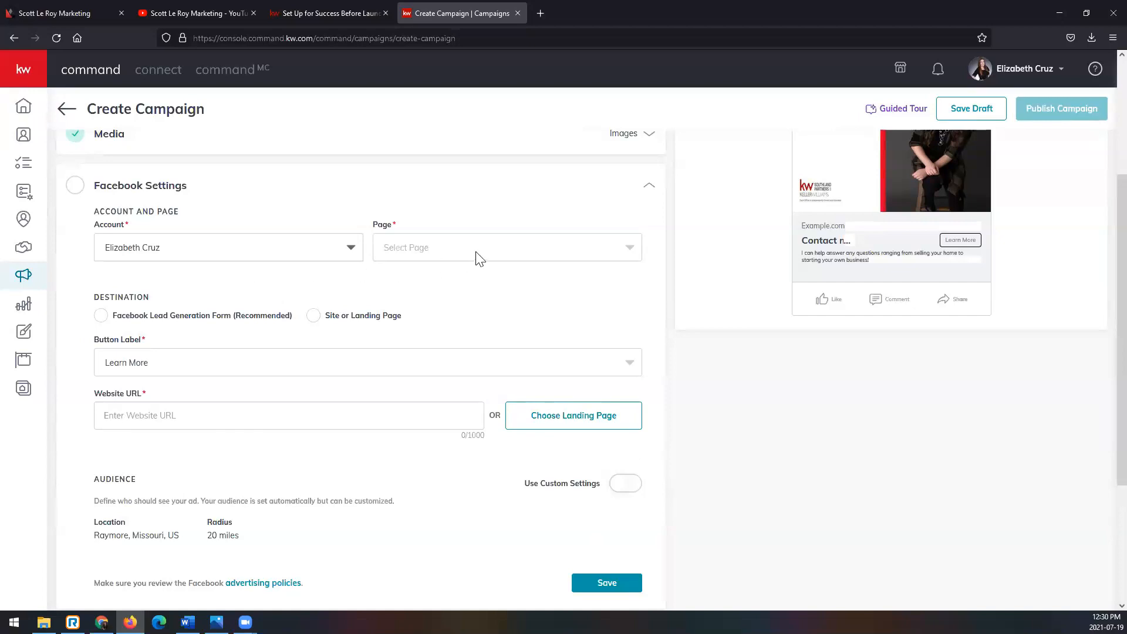
pyautogui.click(493, 249)
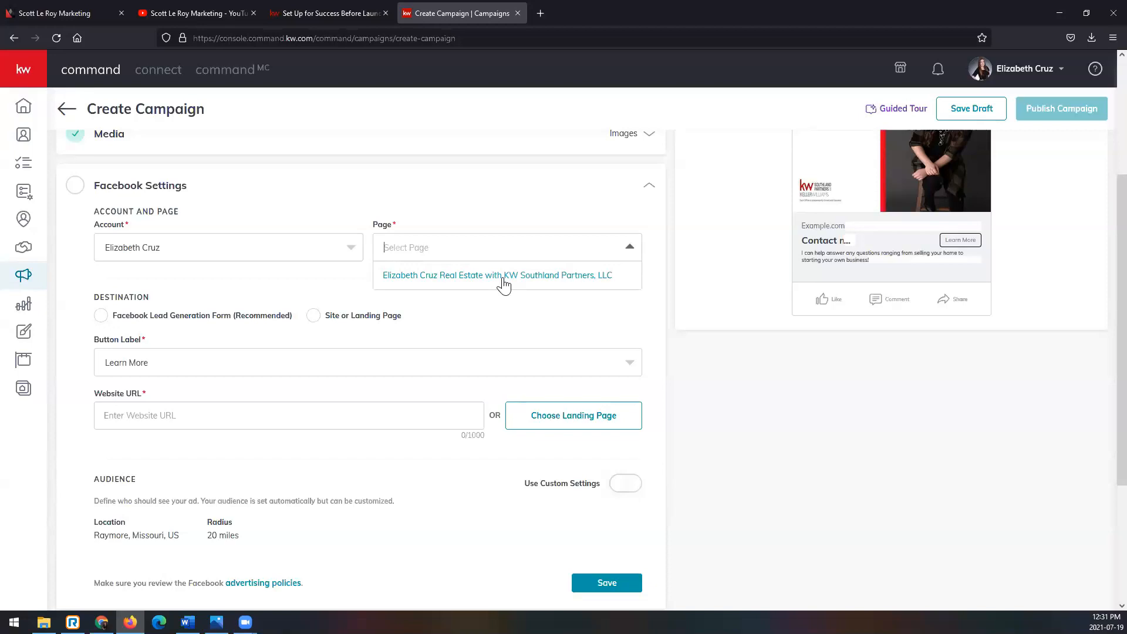
pyautogui.click(504, 276)
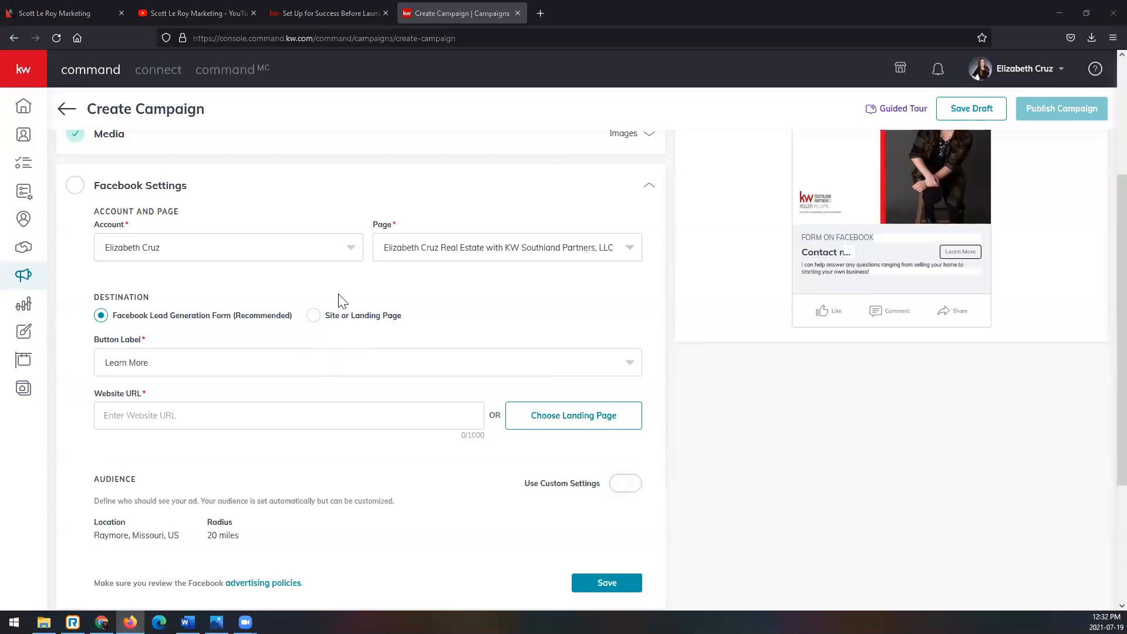
pyautogui.scroll(-2, 134, 285)
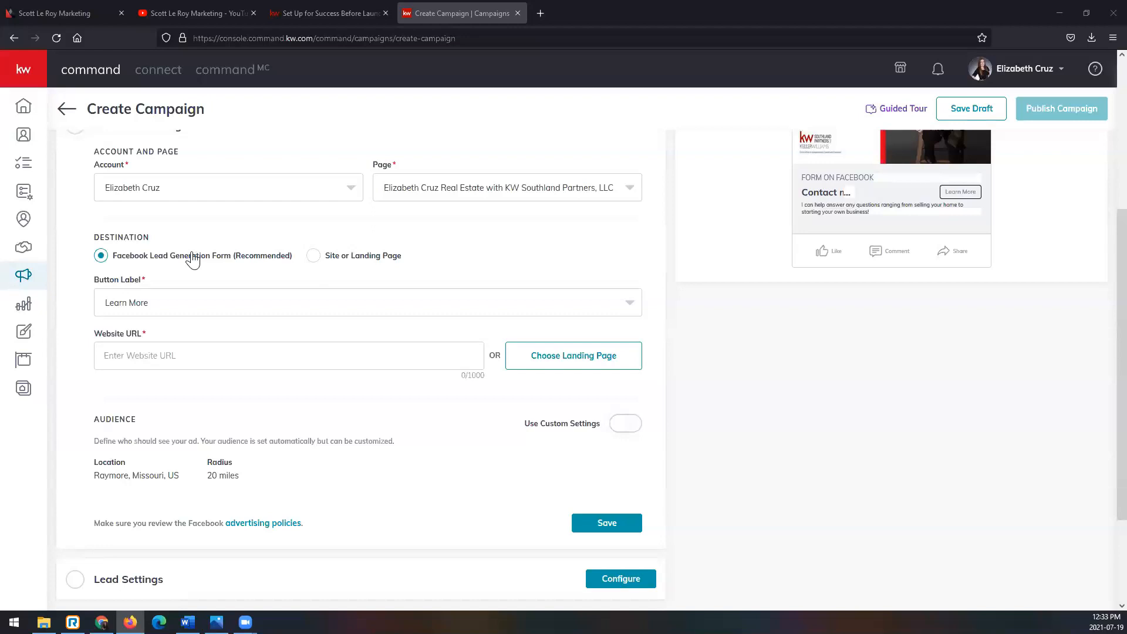
# - Keep the Learn More button label and enter the agent's own kw.com site as the website URL
pyautogui.click(229, 311)
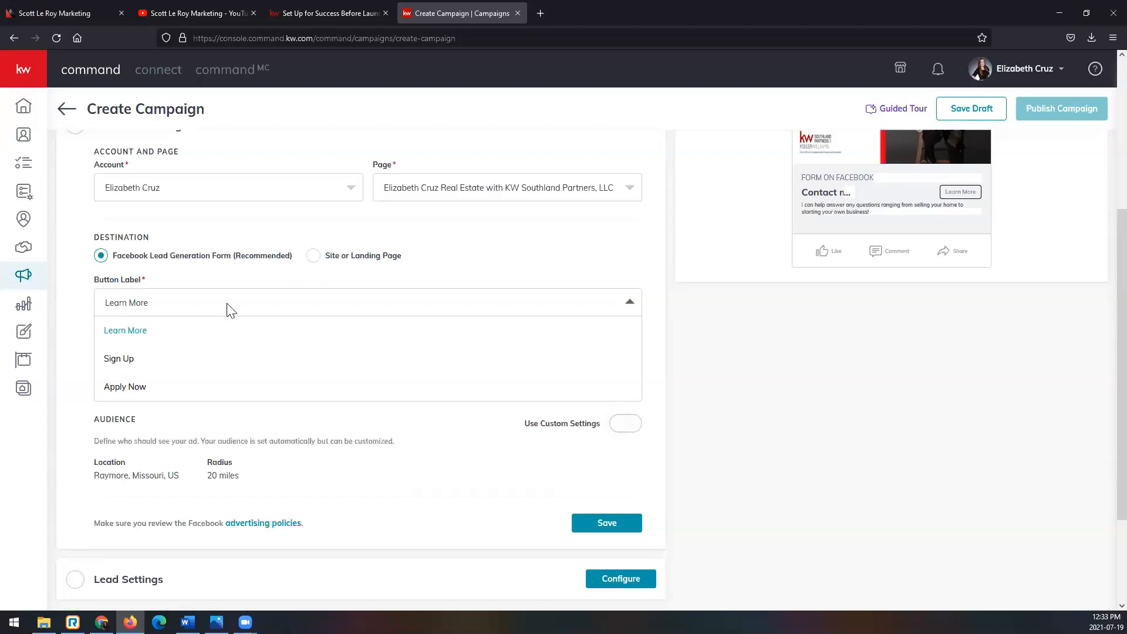
pyautogui.click(229, 310)
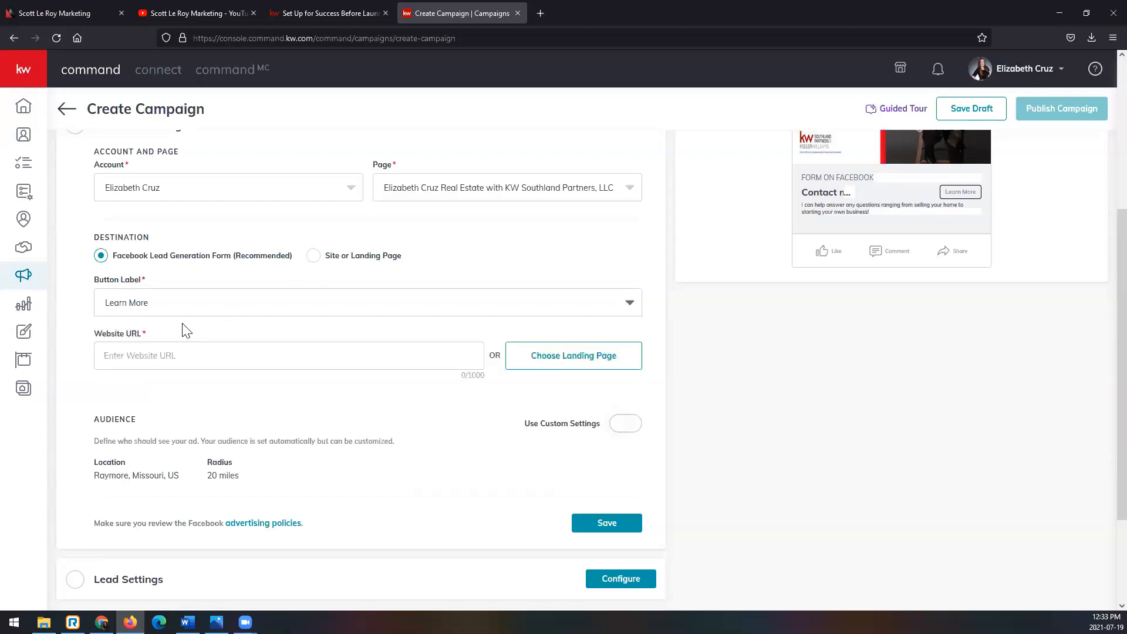
pyautogui.click(193, 356)
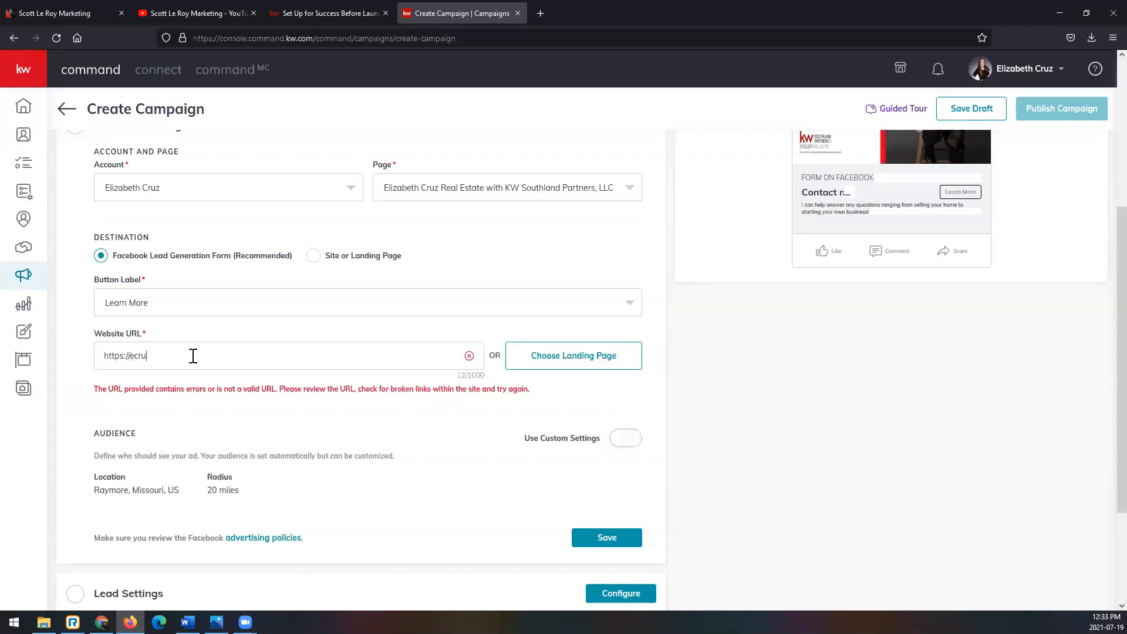
pyautogui.write('z.kw.com')
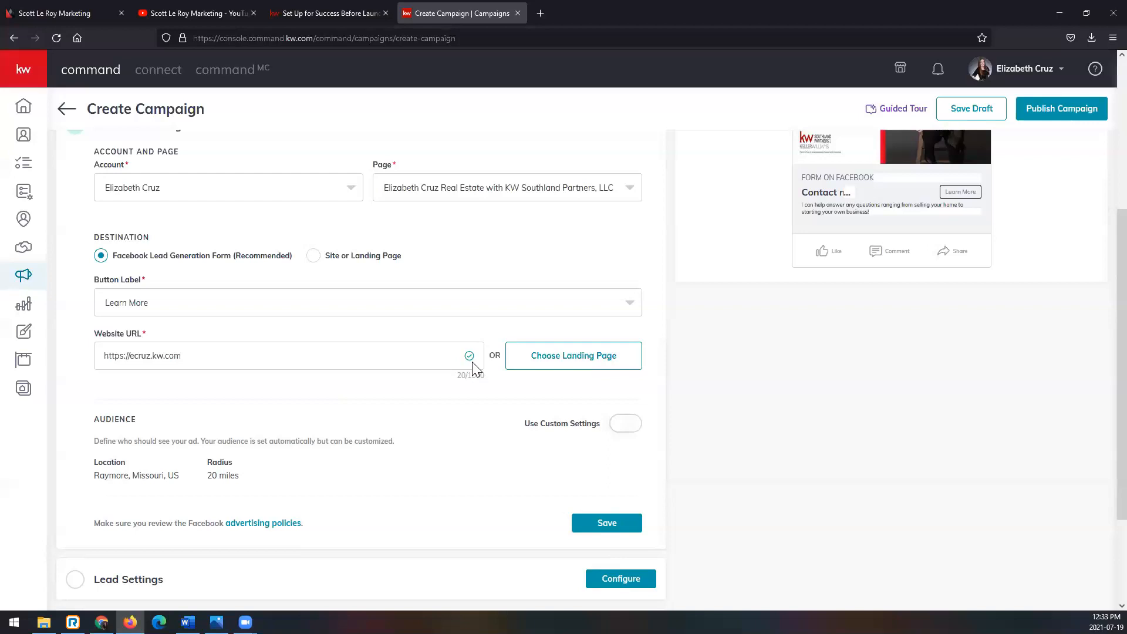
# - Open the agent's kw.com site in a separate tab and search homes for sale in zip code 68303, blocking location access
pyautogui.hotkey('ctrl', 't')
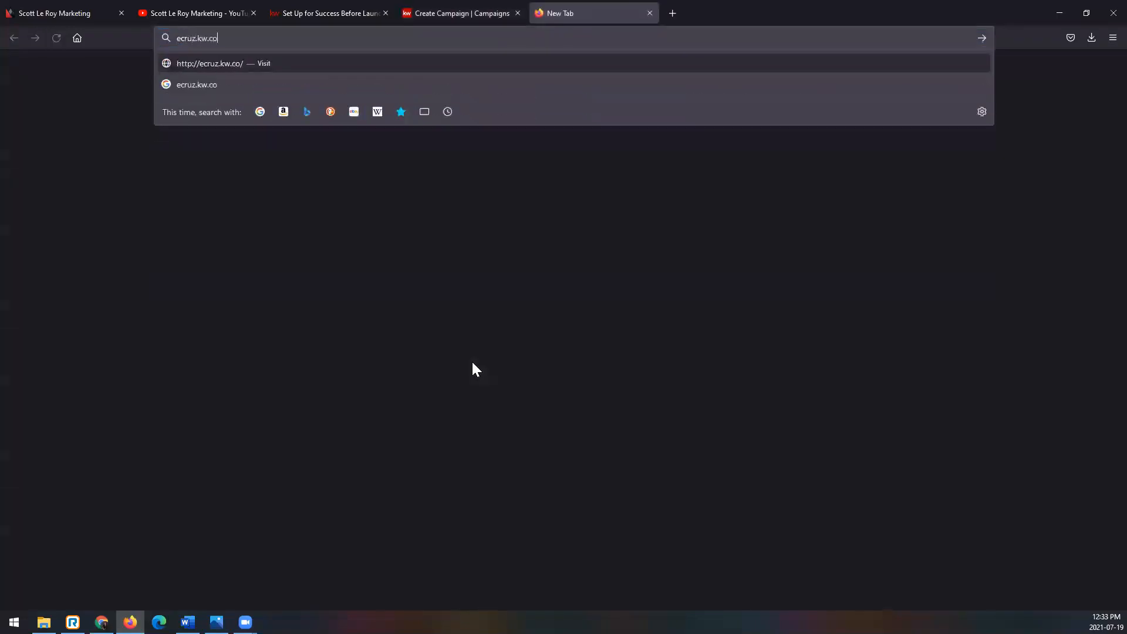
pyautogui.press('Return')
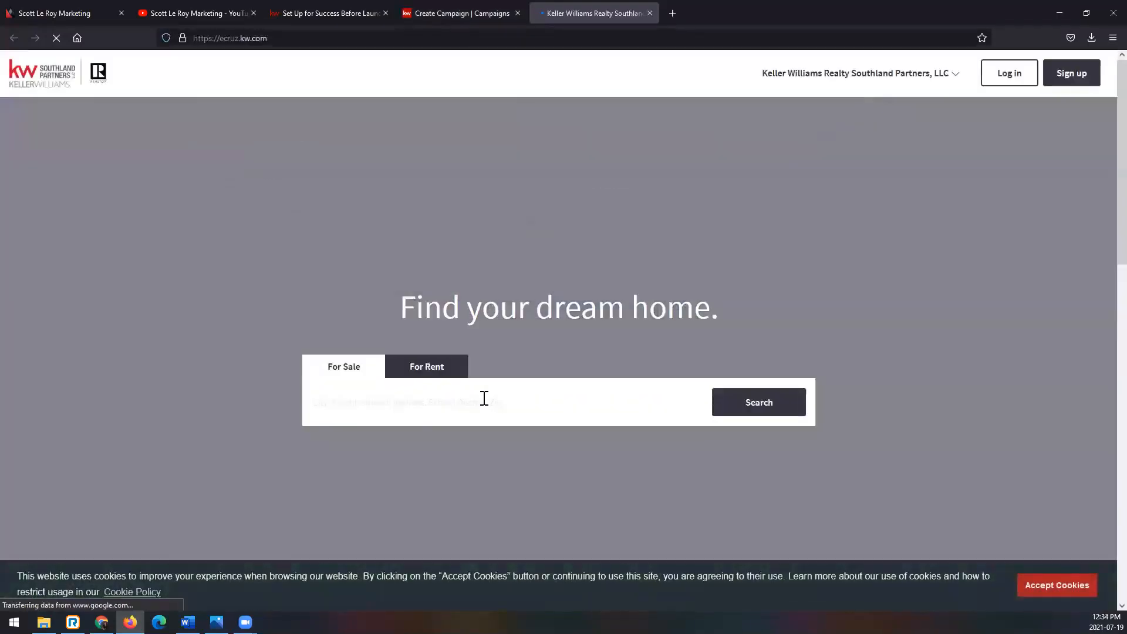
pyautogui.click(484, 399)
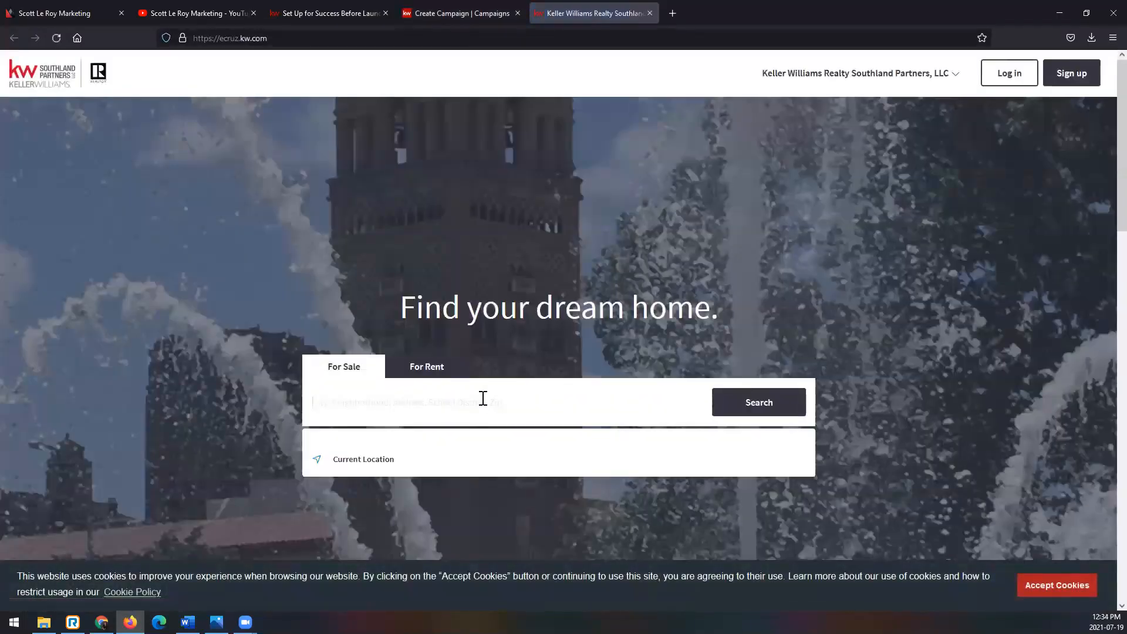
pyautogui.write('683')
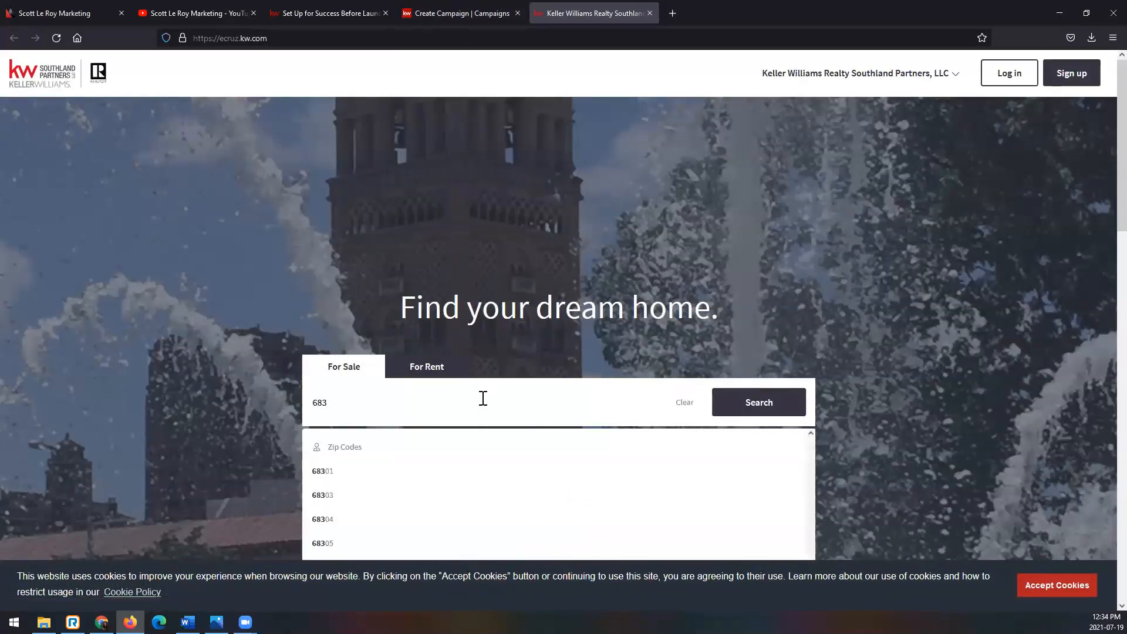
pyautogui.click(402, 497)
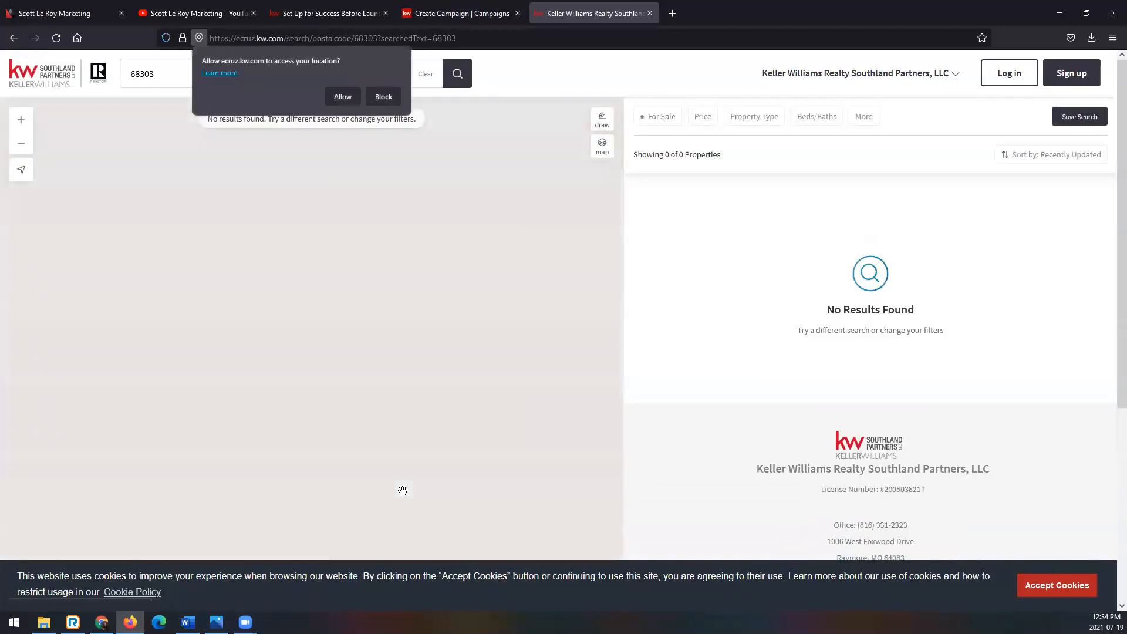
pyautogui.click(389, 96)
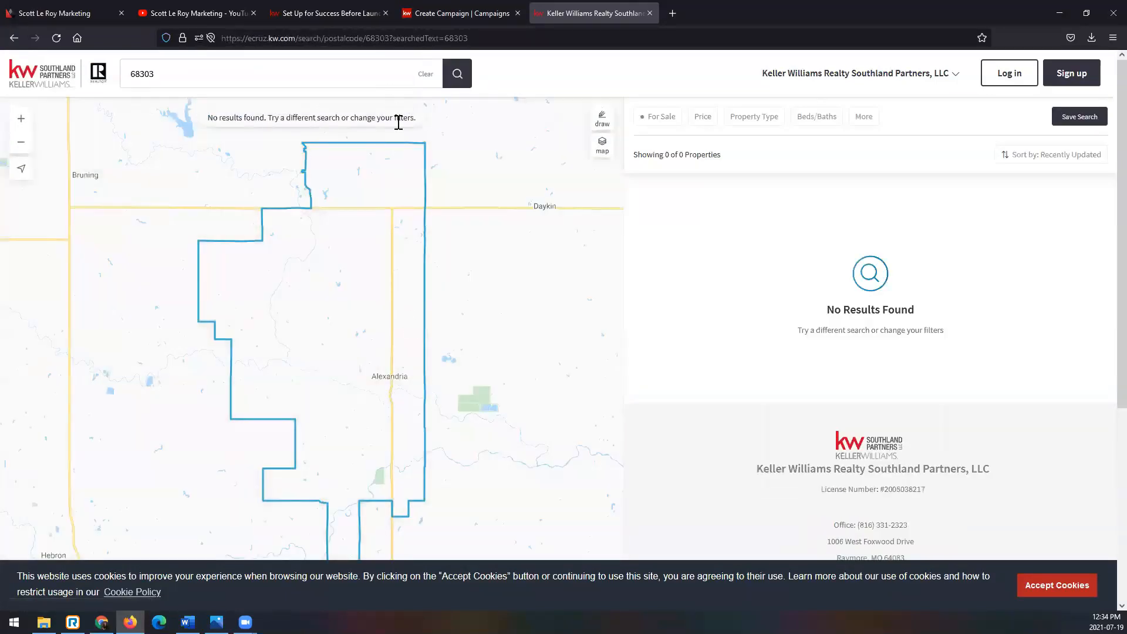
# - Search for listings near a sample street address and widen the map area to load surrounding homes
pyautogui.click(294, 76)
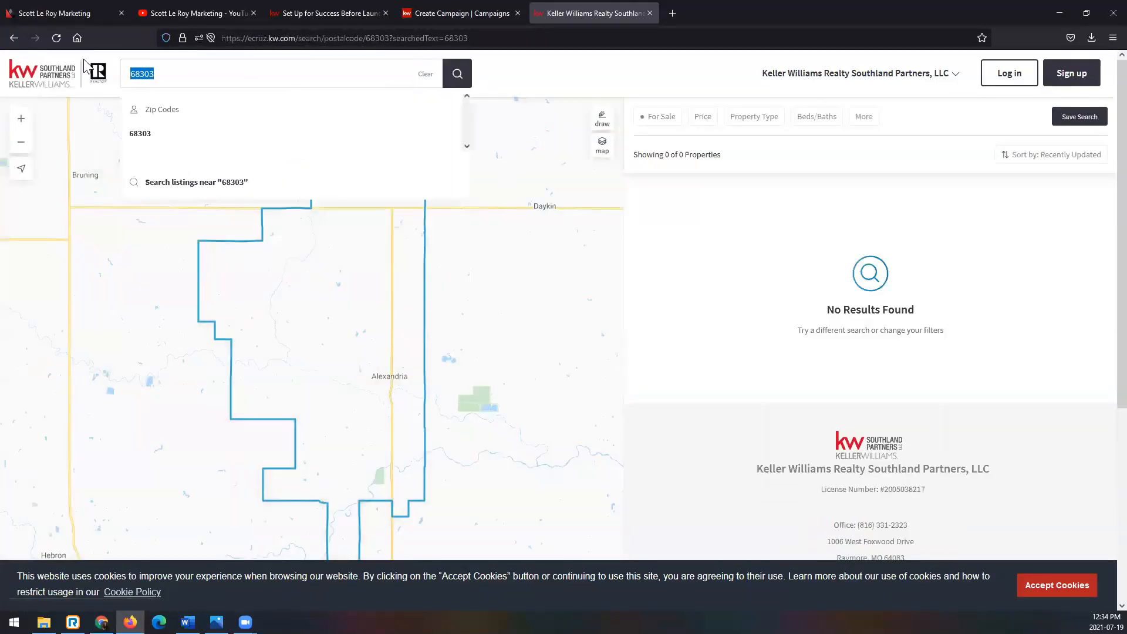
pyautogui.write('123 main st')
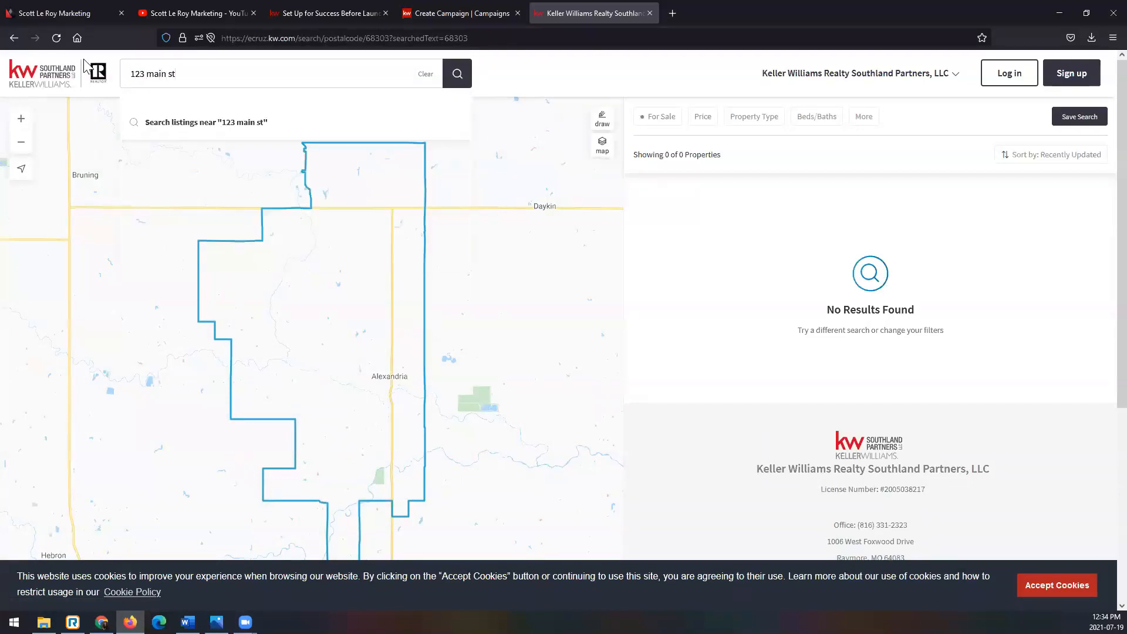
pyautogui.press('Return')
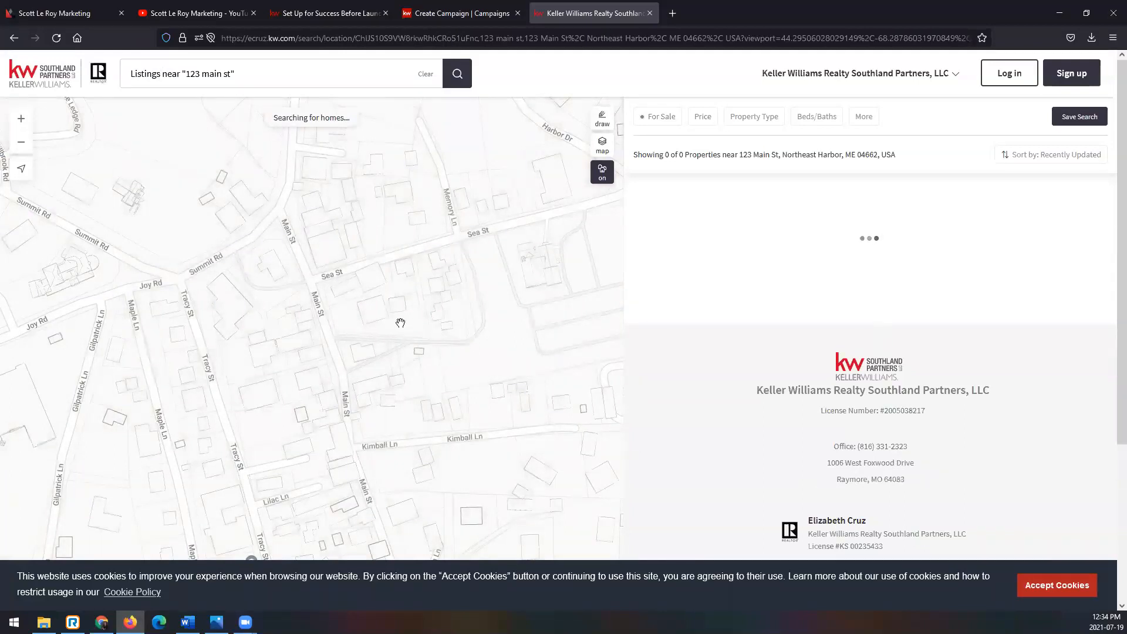
pyautogui.scroll(-1, 405, 320)
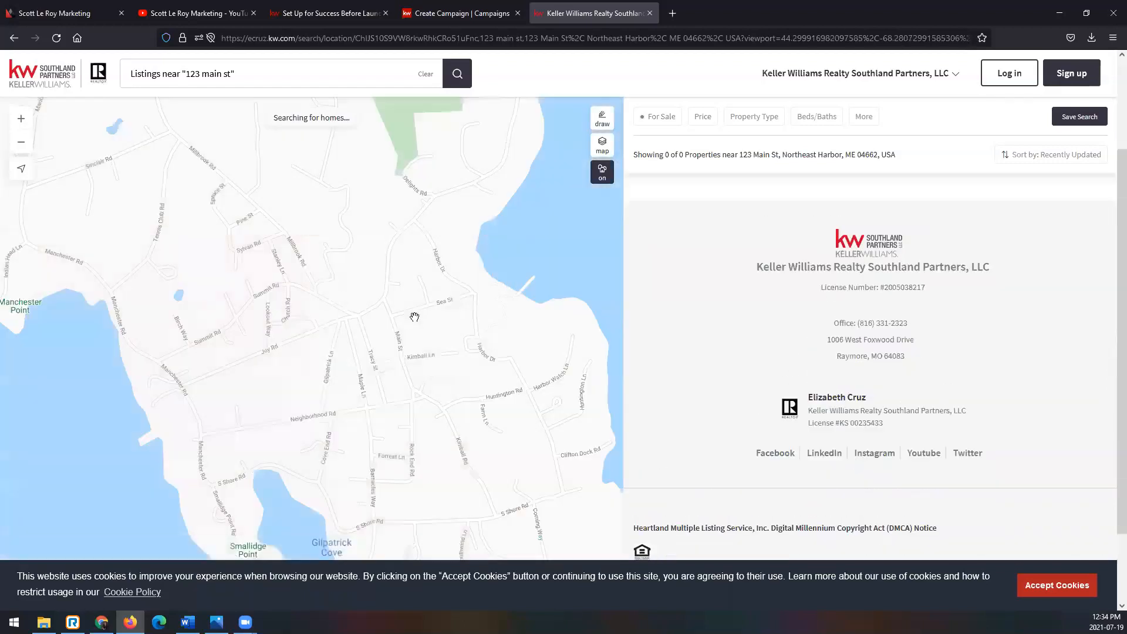
pyautogui.scroll(-1, 429, 315)
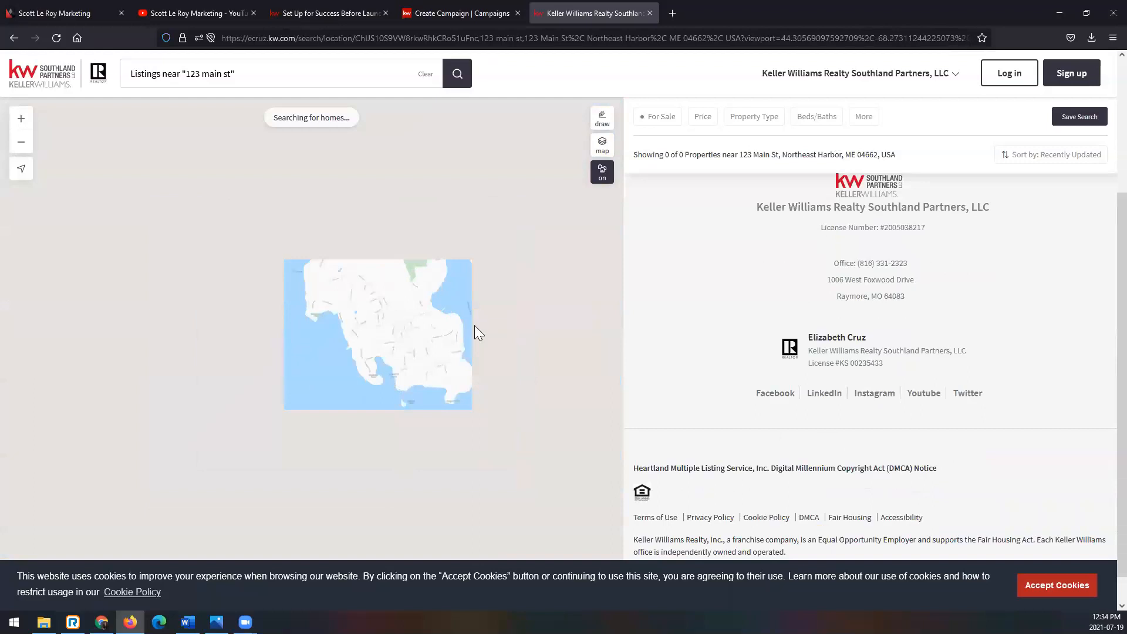
pyautogui.scroll(2, 453, 309)
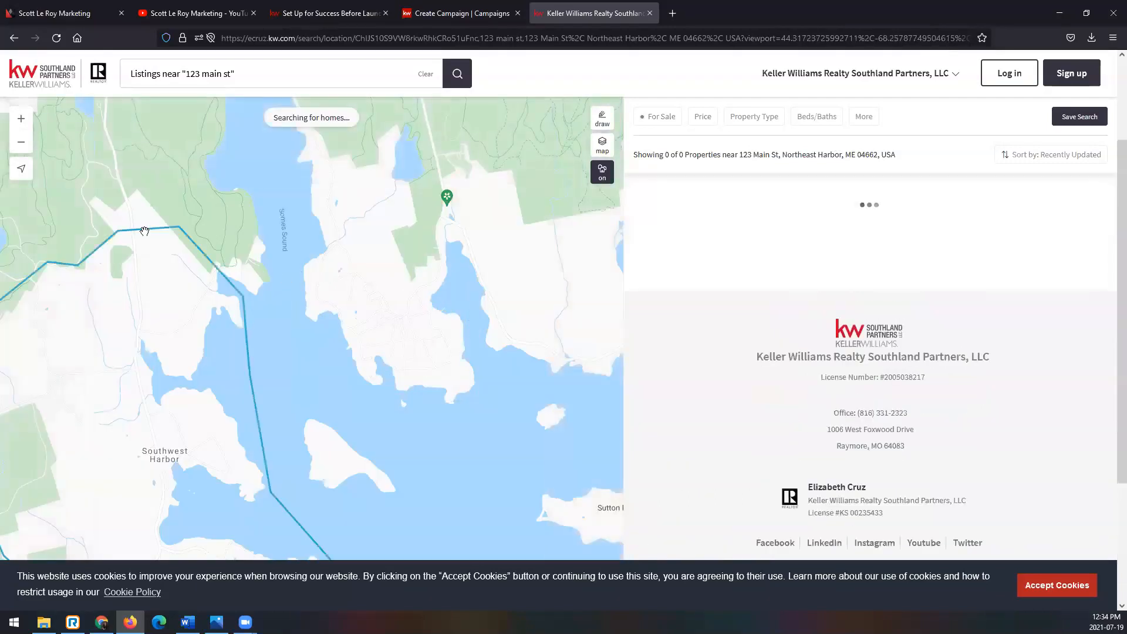
pyautogui.scroll(-2, 145, 234)
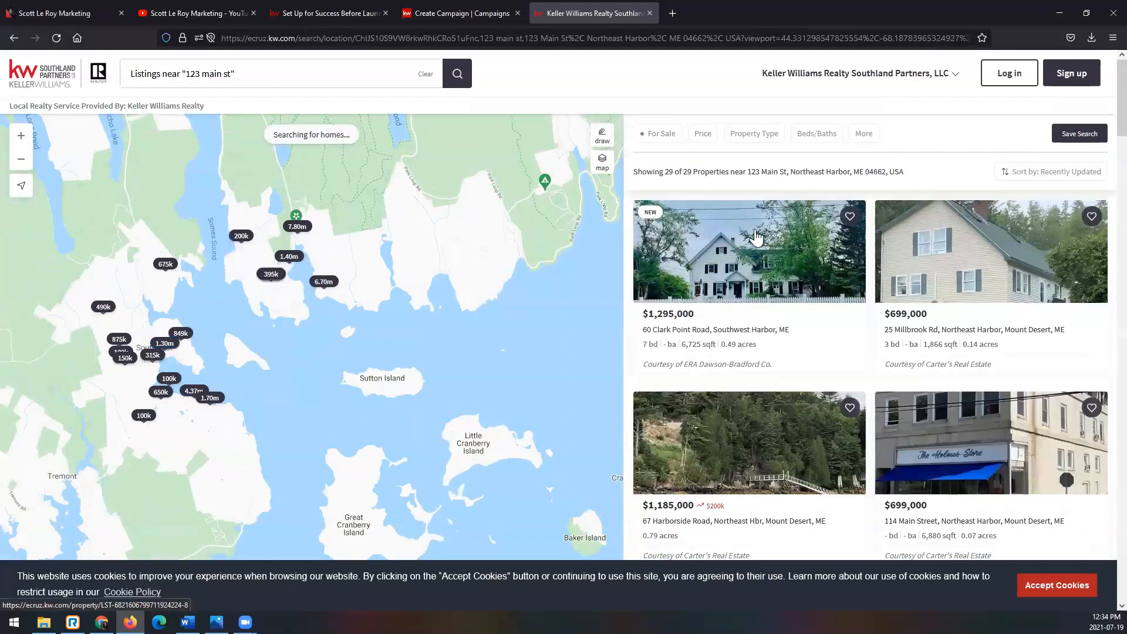
# - Copy the page URL of the first $1,295,000 listing and return to the campaign, closing the listing site tabs
pyautogui.click(756, 237)
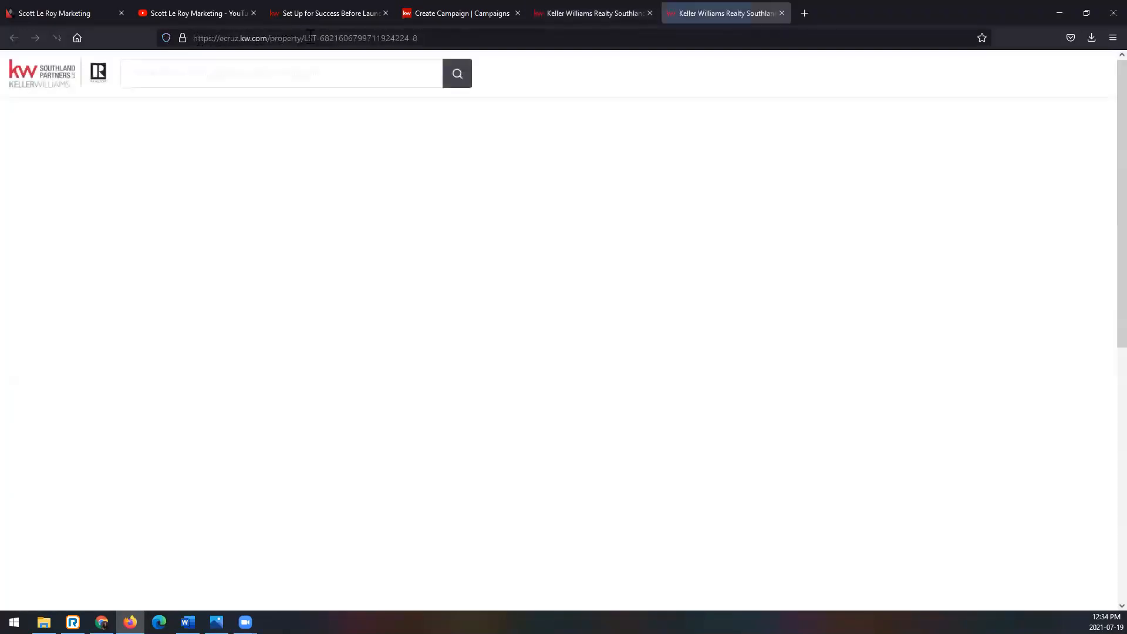
pyautogui.click(486, 39)
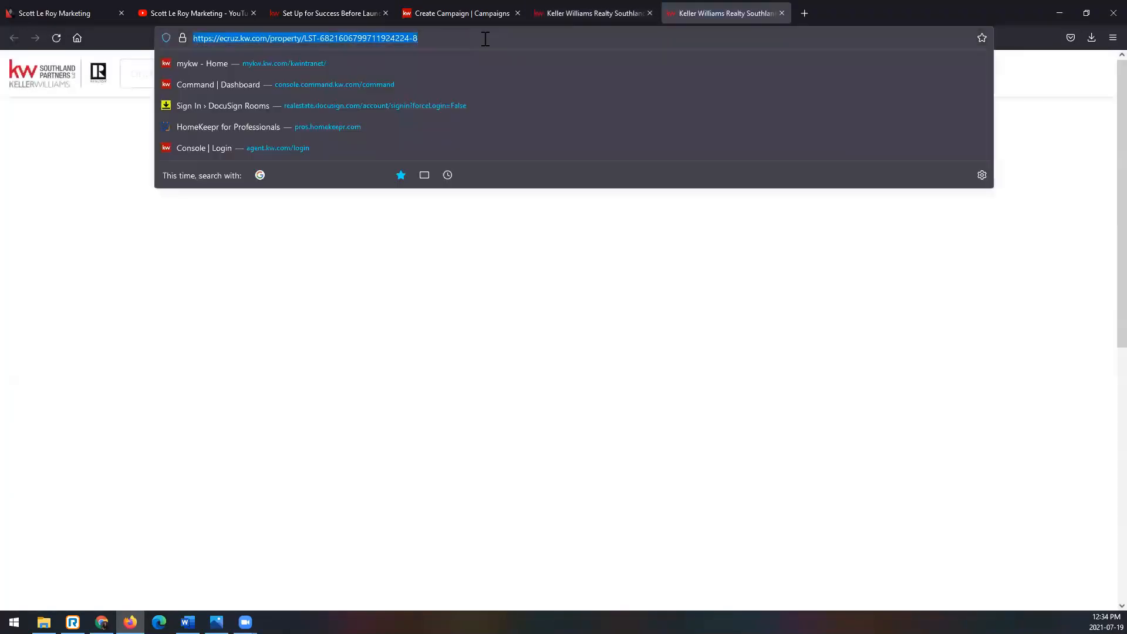
pyautogui.rightClick(229, 40)
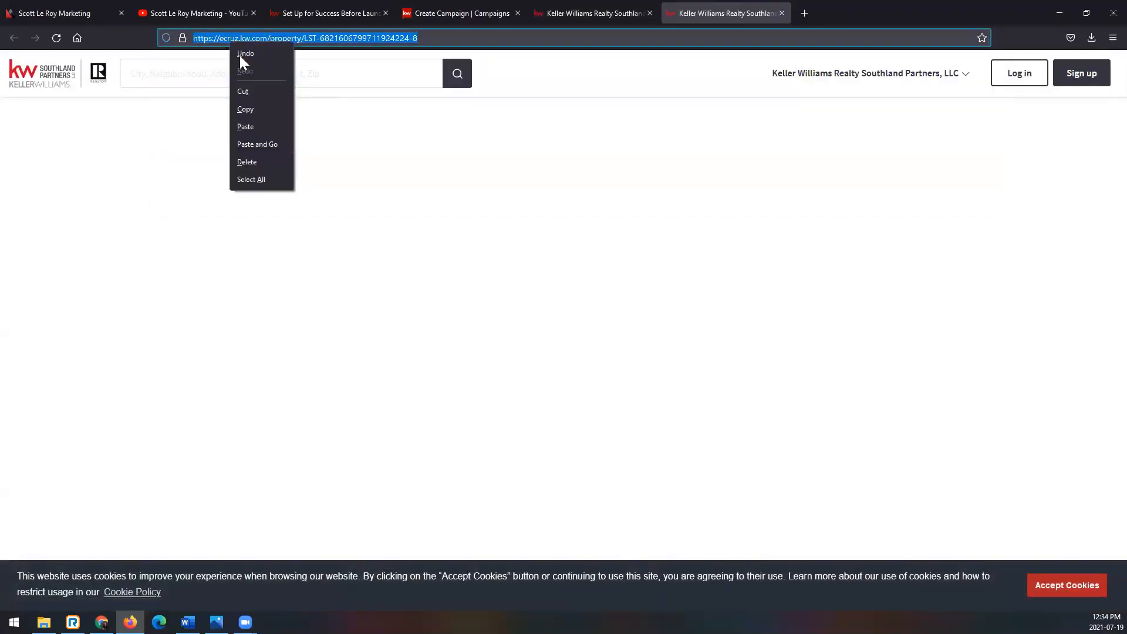
pyautogui.click(264, 111)
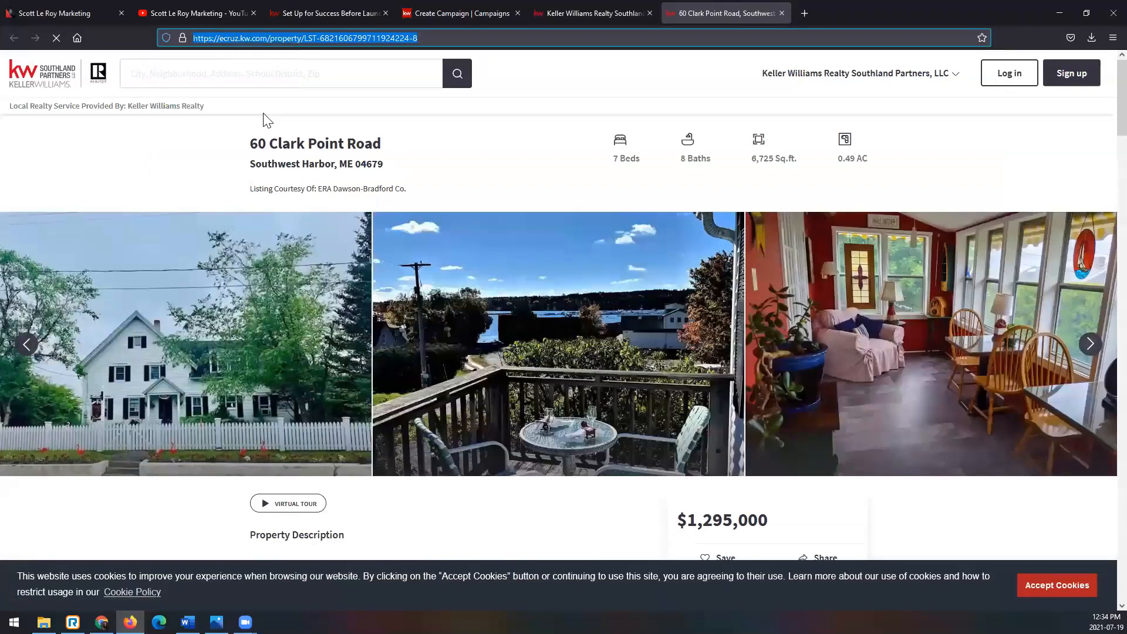
pyautogui.hotkey('ctrl', 'w')
pyautogui.hotkey('ctrl', 'w')
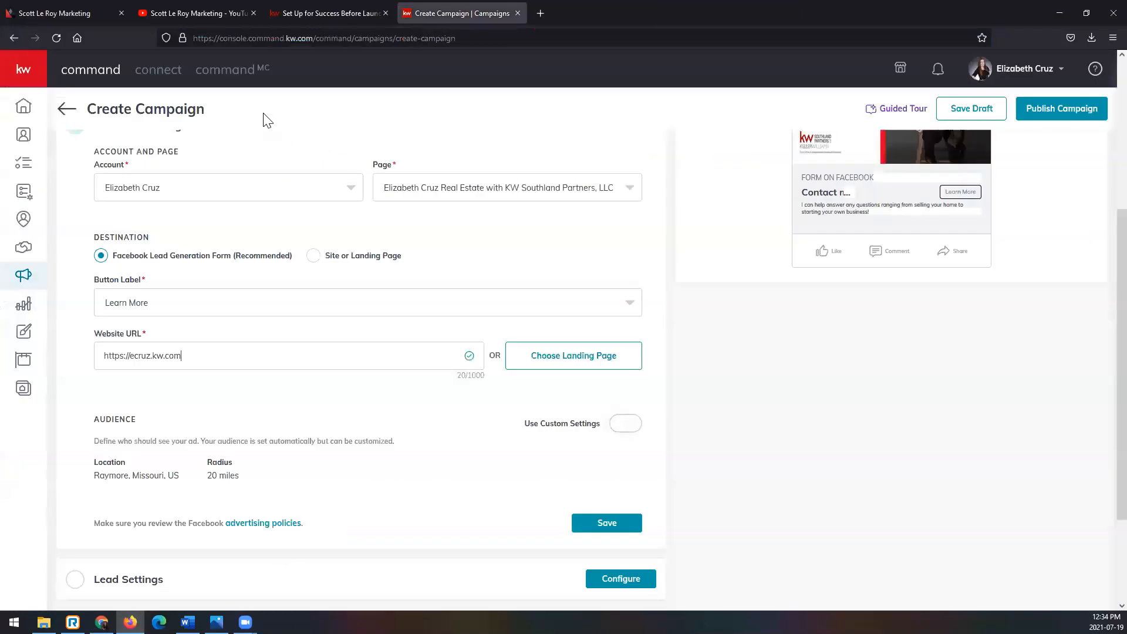
# - Replace the campaign's website URL with the copied property listing link
pyautogui.click(277, 355)
pyautogui.hotkey('ctrl', 'a')
pyautogui.hotkey('ctrl', 'v')
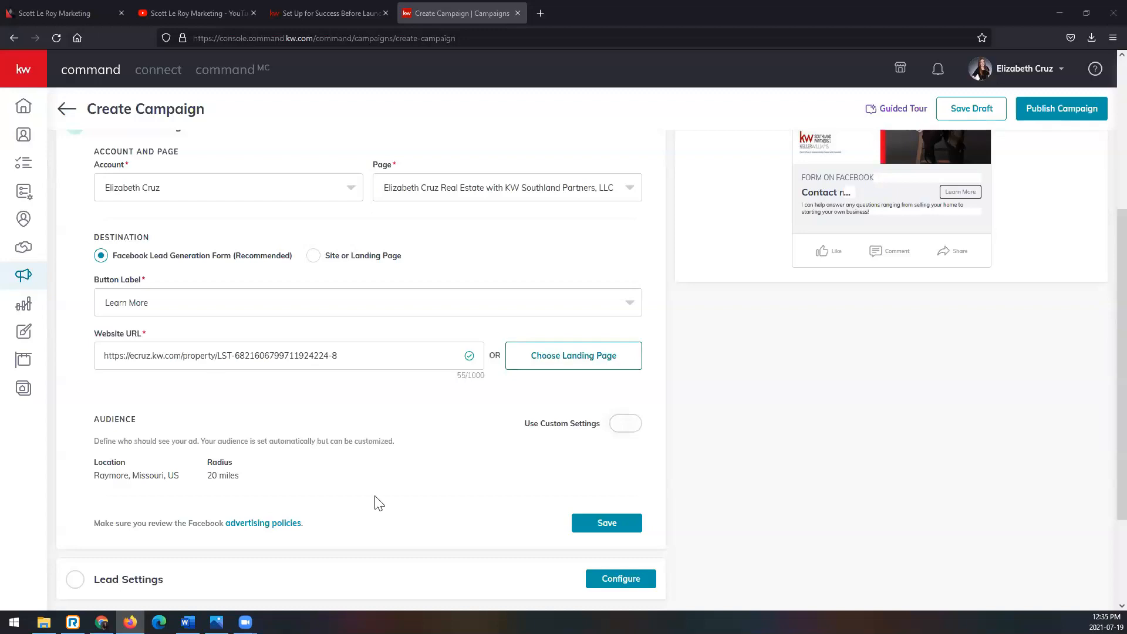
# - Enable custom audience settings and set the targeting radius around Raymore, Missouri to 15 miles
pyautogui.scroll(-1, 385, 493)
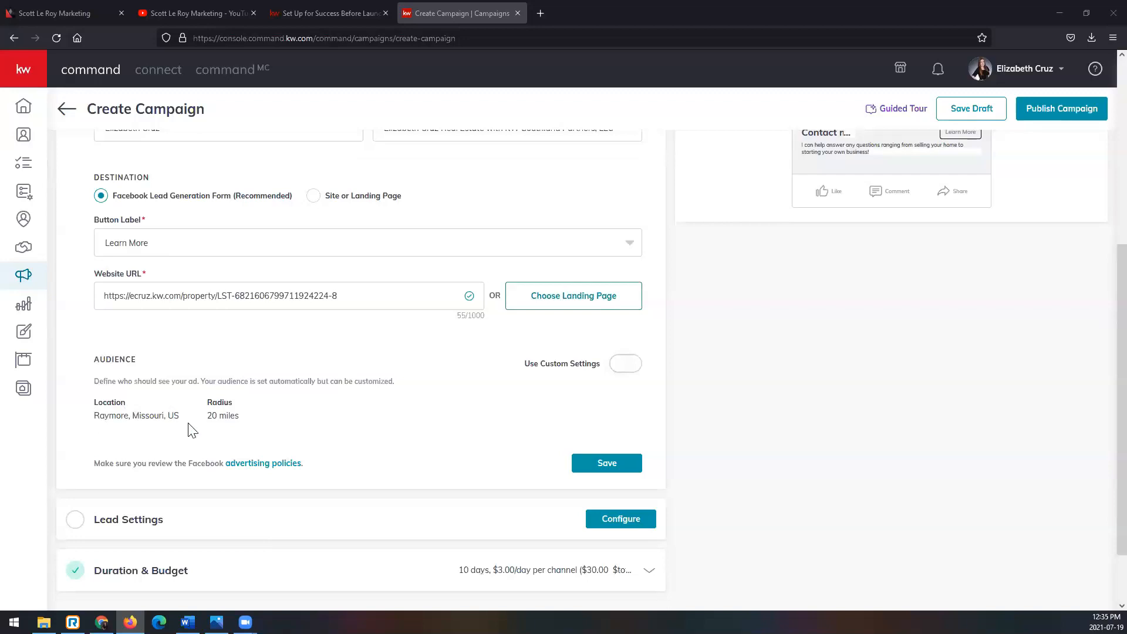
pyautogui.click(628, 366)
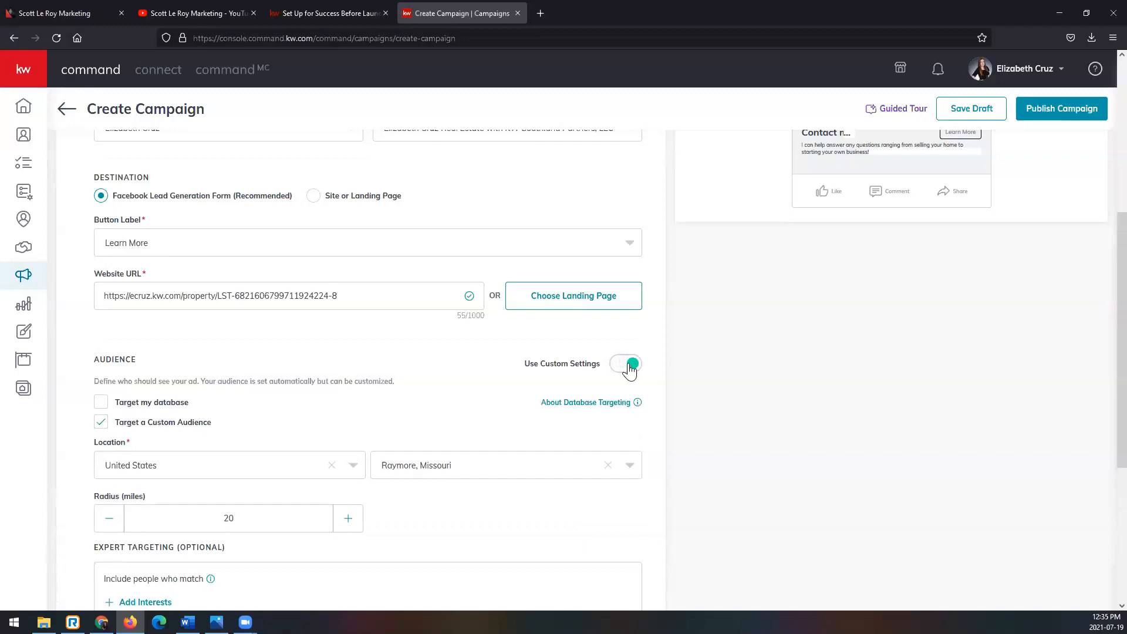
pyautogui.scroll(-3, 630, 368)
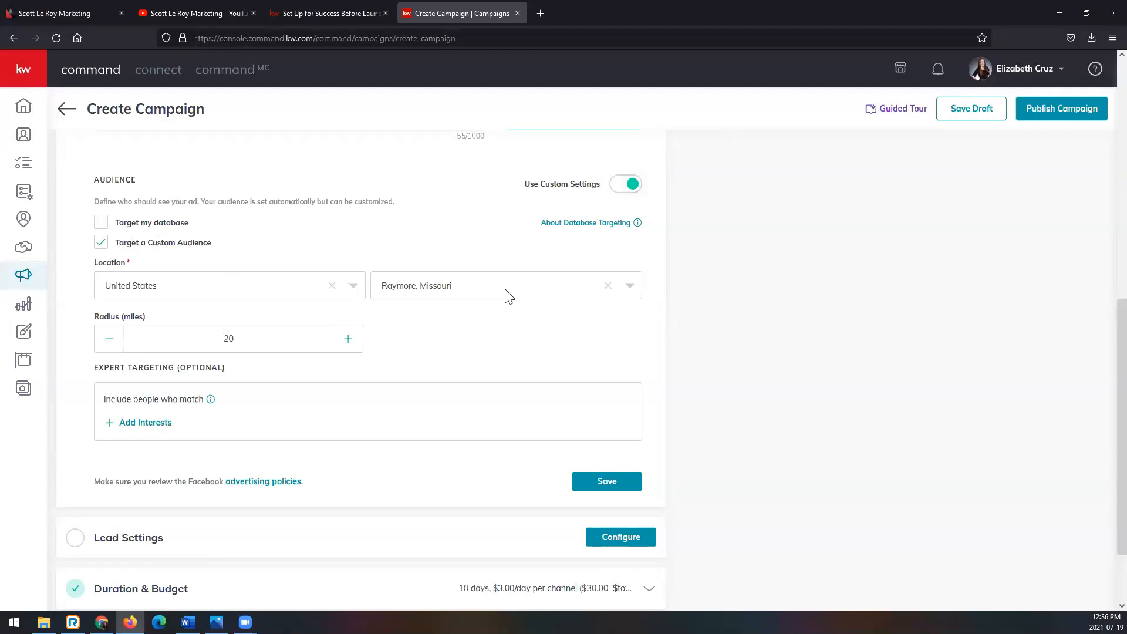
pyautogui.click(106, 348)
pyautogui.click(106, 348)
pyautogui.click(107, 348)
# - Start adding interests under expert targeting and search them for homes.com, clearing the search text
pyautogui.scroll(-1, 117, 346)
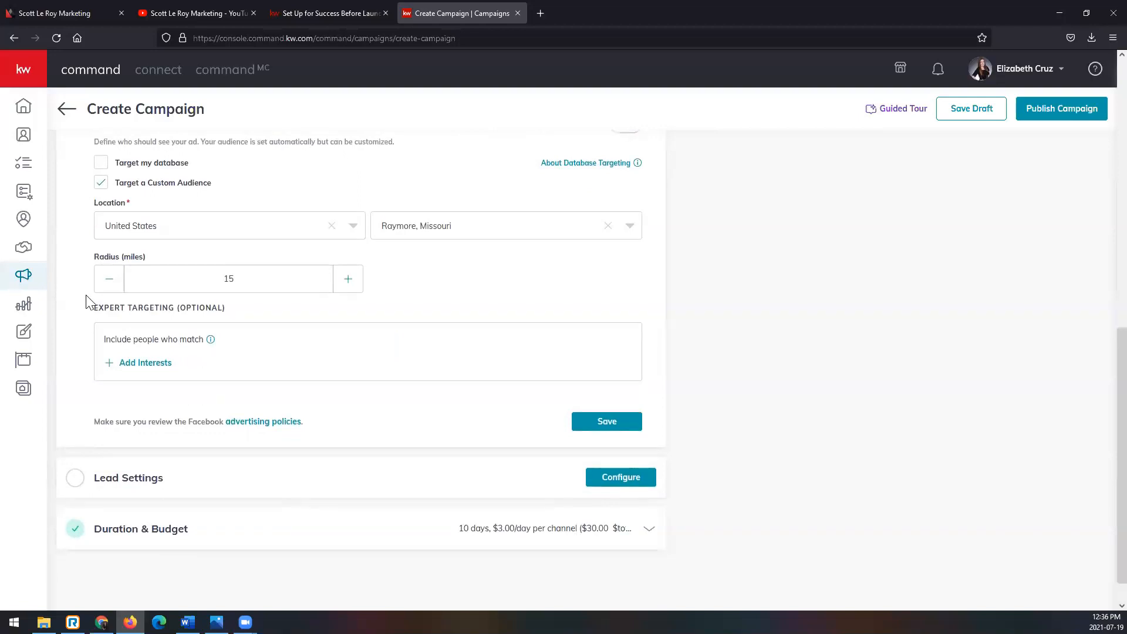
pyautogui.moveTo(176, 343)
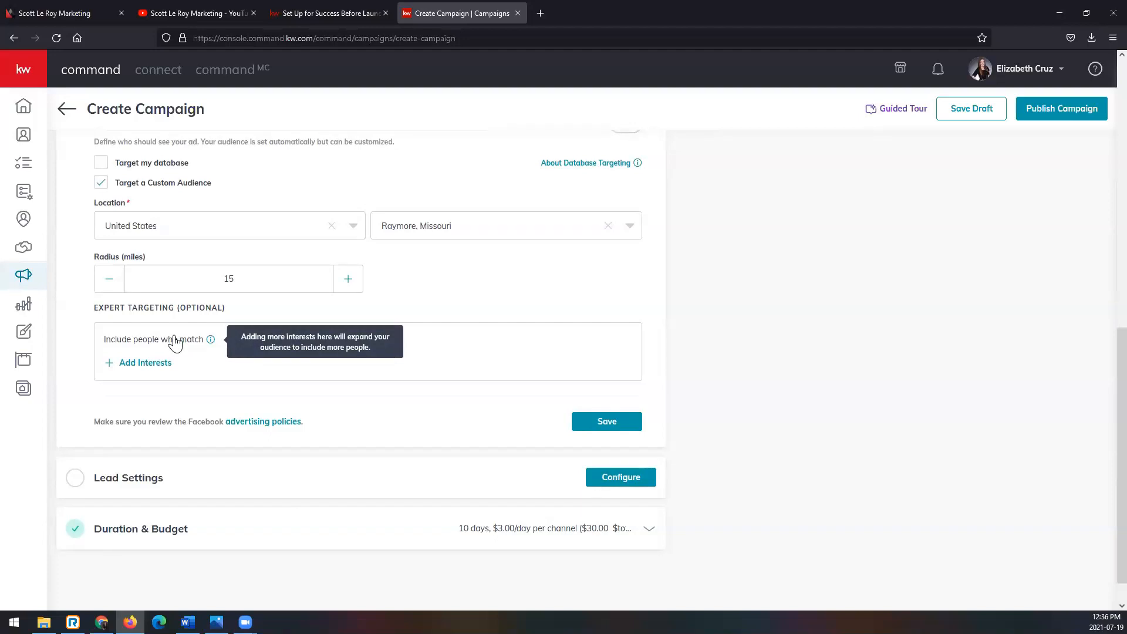
pyautogui.click(145, 363)
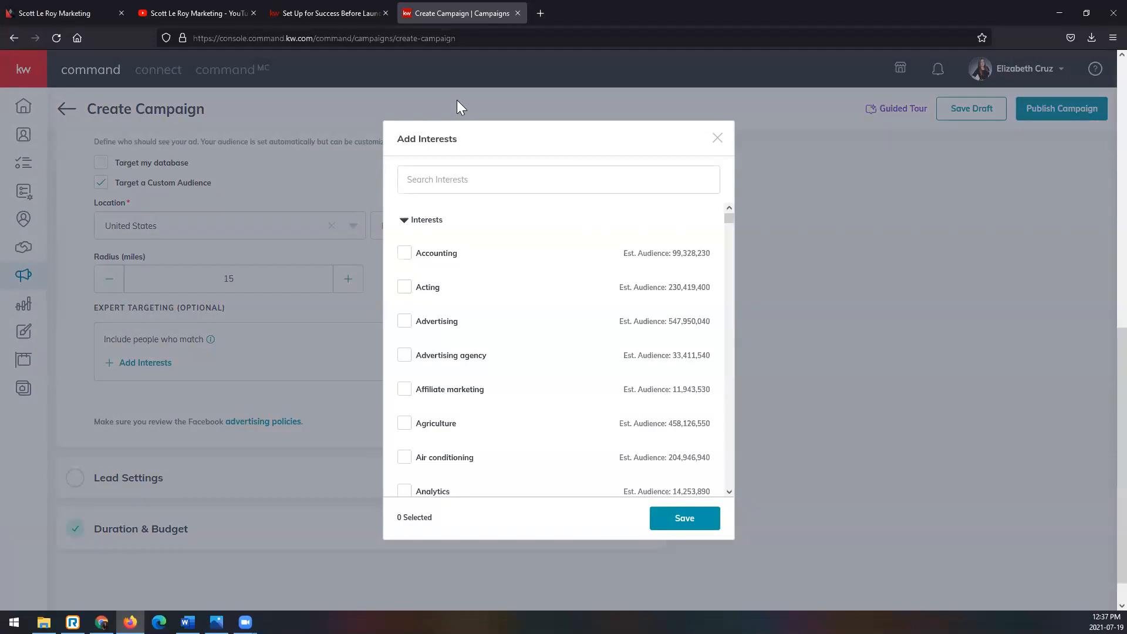
pyautogui.click(480, 181)
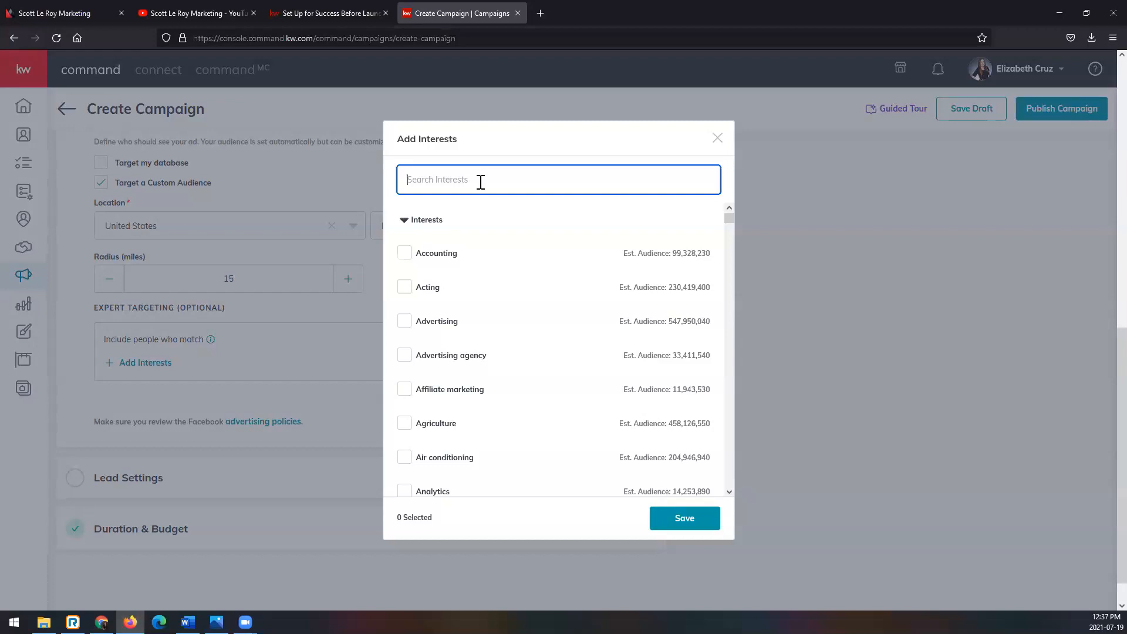
pyautogui.write('homes')
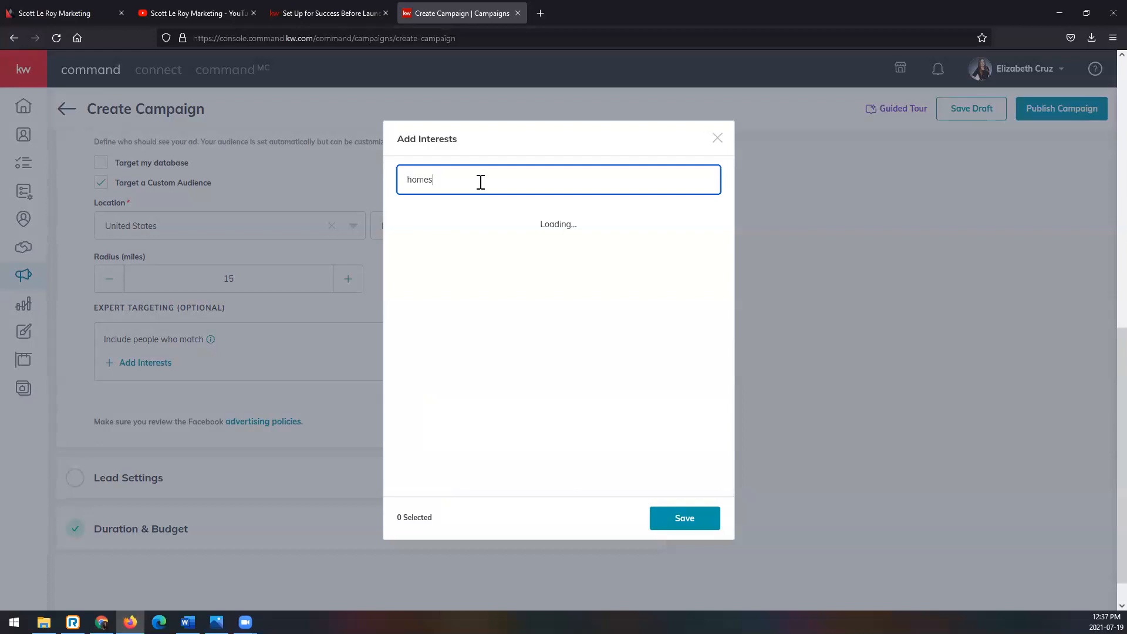
pyautogui.write('.com')
pyautogui.press('BackSpace')
pyautogui.press('BackSpace')
pyautogui.press('BackSpace')
pyautogui.press('BackSpace')
pyautogui.press('BackSpace')
pyautogui.press('BackSpace')
pyautogui.press('BackSpace')
pyautogui.press('BackSpace')
pyautogui.press('BackSpace')
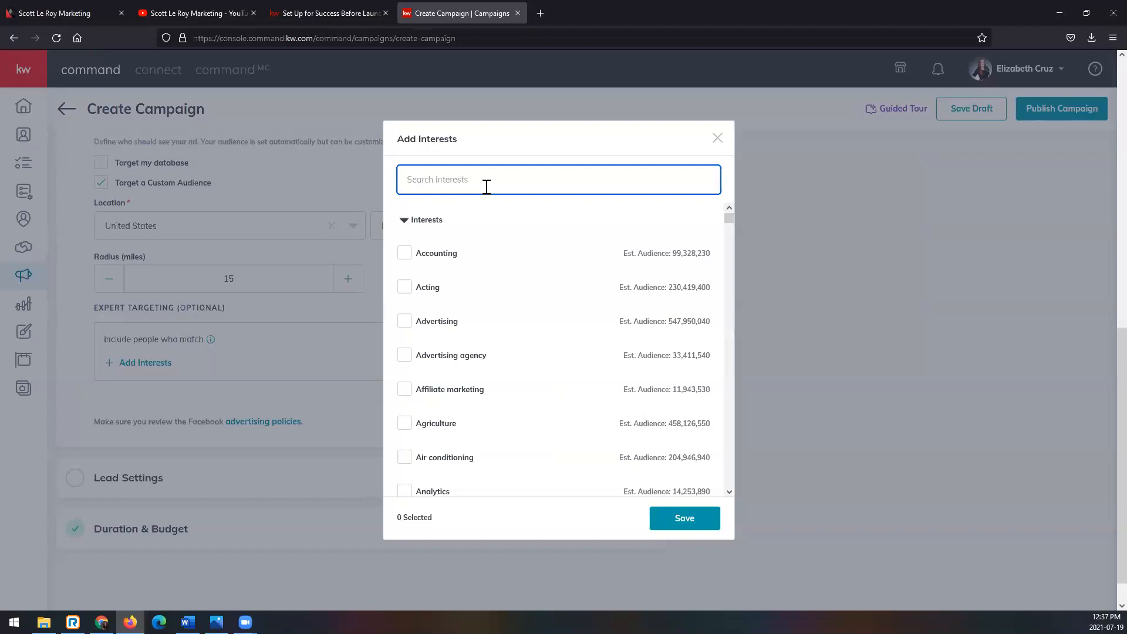
# - Search the interests for realtor.com, select the realtor.com interest and save it to the audience
pyautogui.write('relator..com')
pyautogui.press('BackSpace')
pyautogui.press('BackSpace')
pyautogui.press('BackSpace')
pyautogui.press('BackSpace')
pyautogui.press('BackSpace')
pyautogui.press('BackSpace')
pyautogui.press('BackSpace')
pyautogui.press('BackSpace')
pyautogui.press('BackSpace')
pyautogui.press('BackSpace')
pyautogui.write('altor.com')
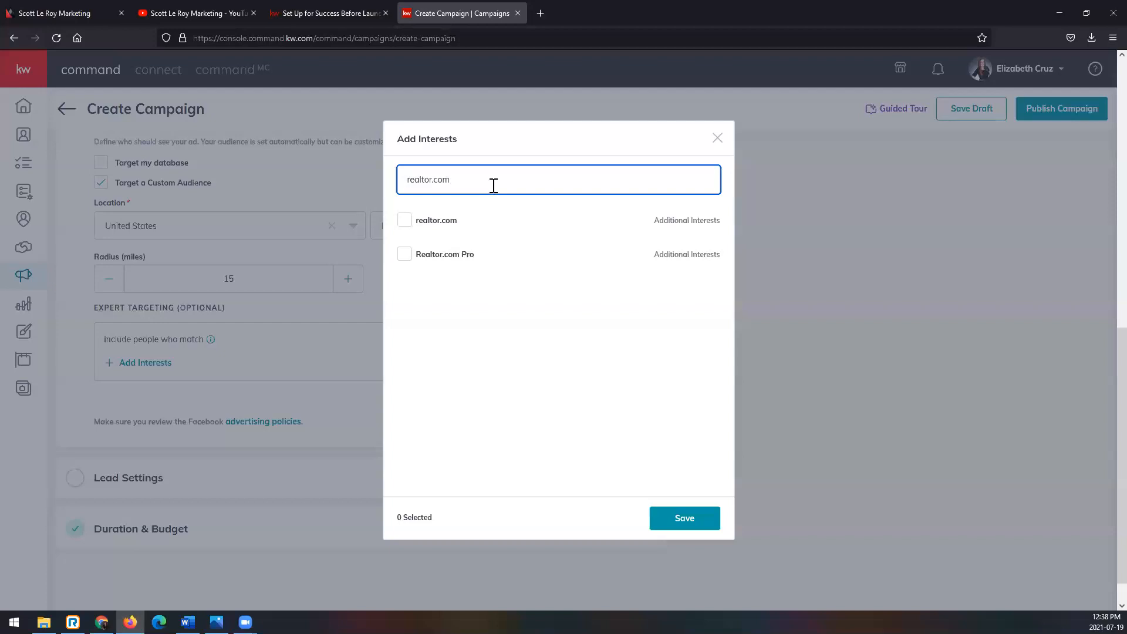
pyautogui.click(405, 221)
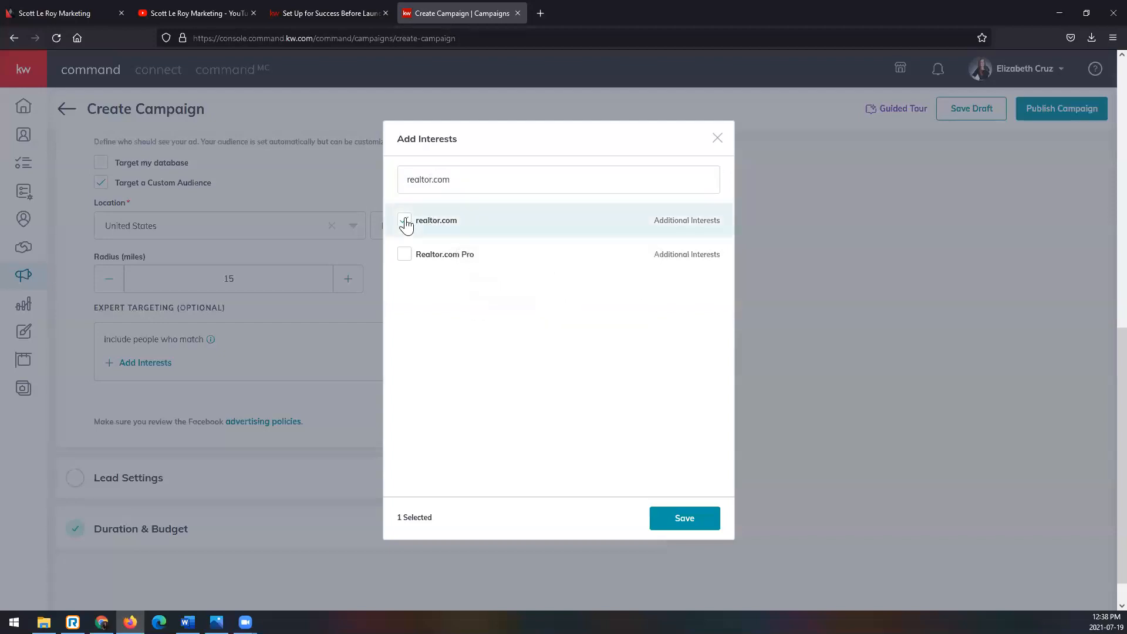
pyautogui.click(702, 516)
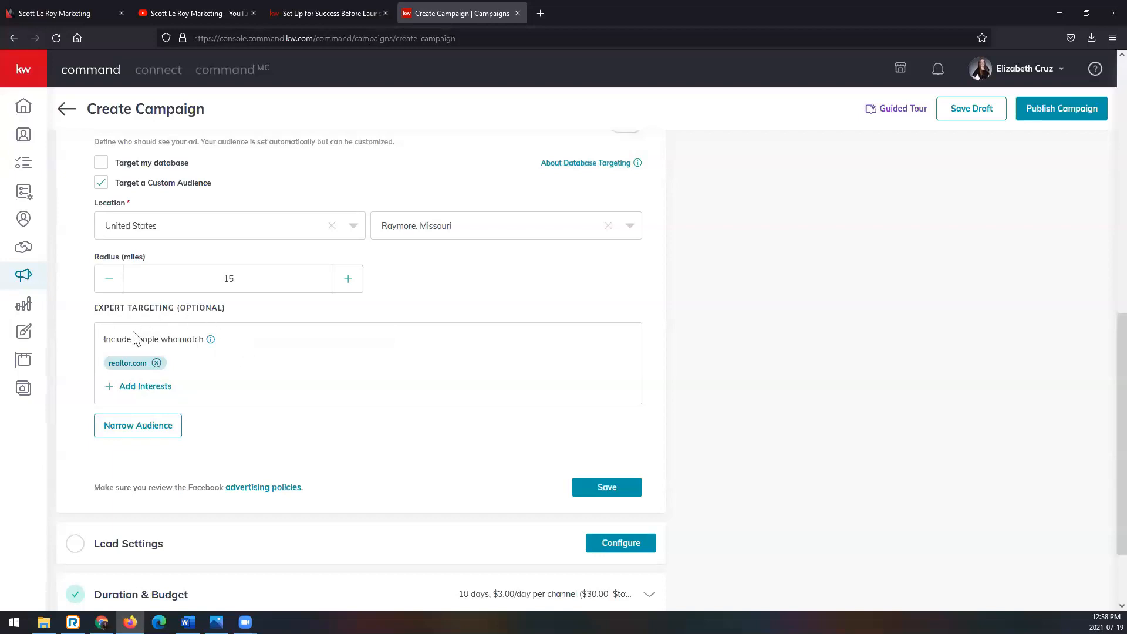
# - Narrow the audience with the Advertising interest as an additional match condition, and remove that condition again
pyautogui.moveTo(174, 339)
pyautogui.click(162, 435)
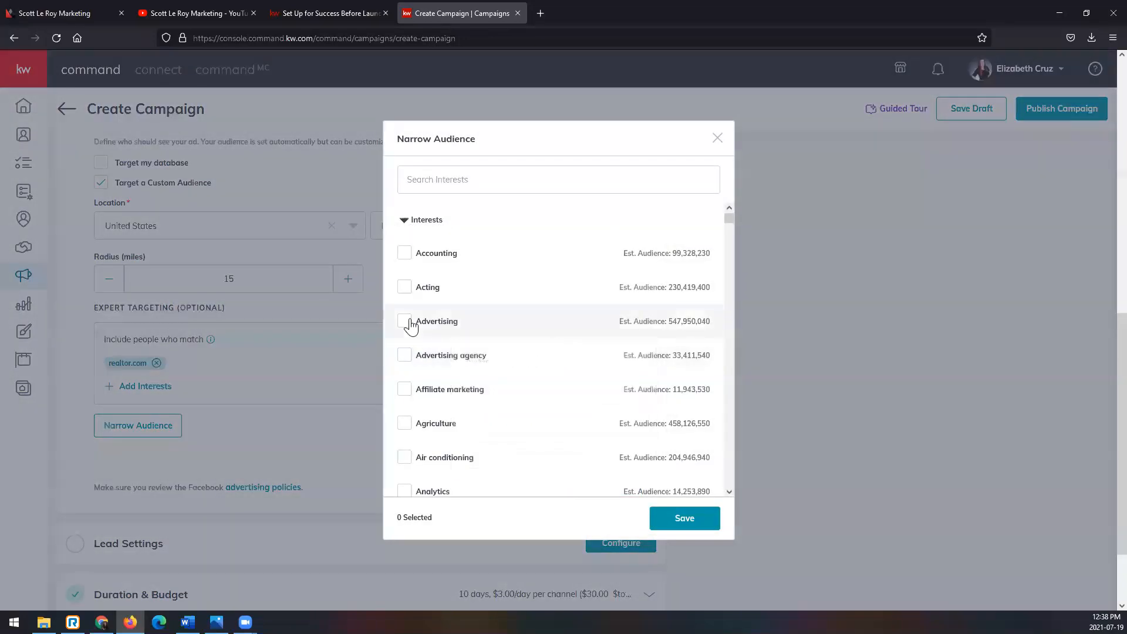
pyautogui.click(410, 324)
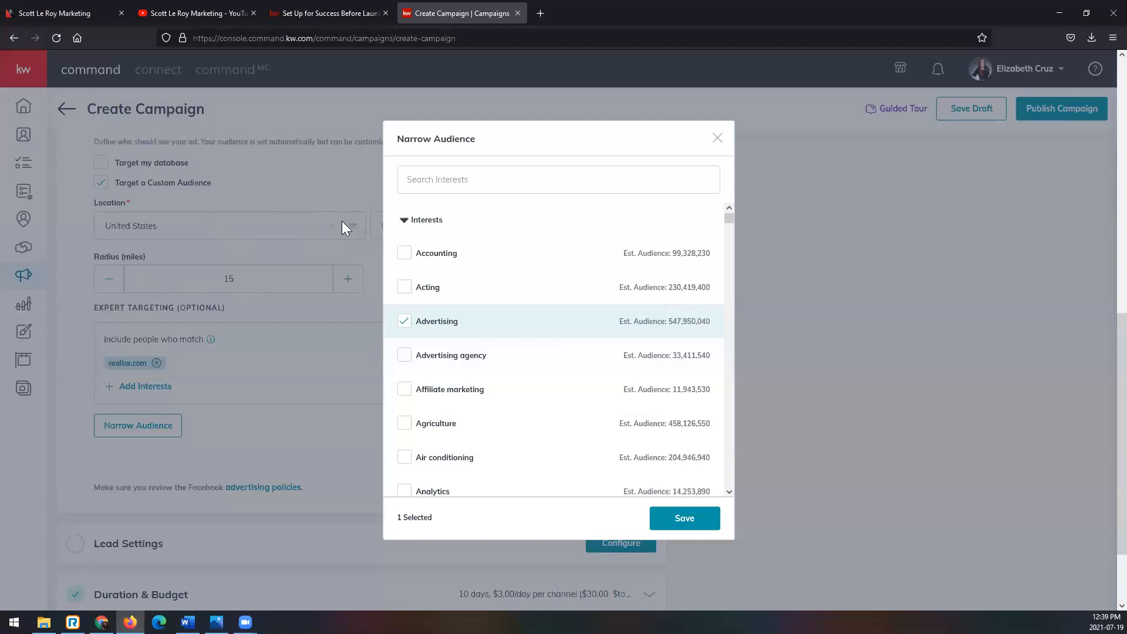
pyautogui.click(686, 517)
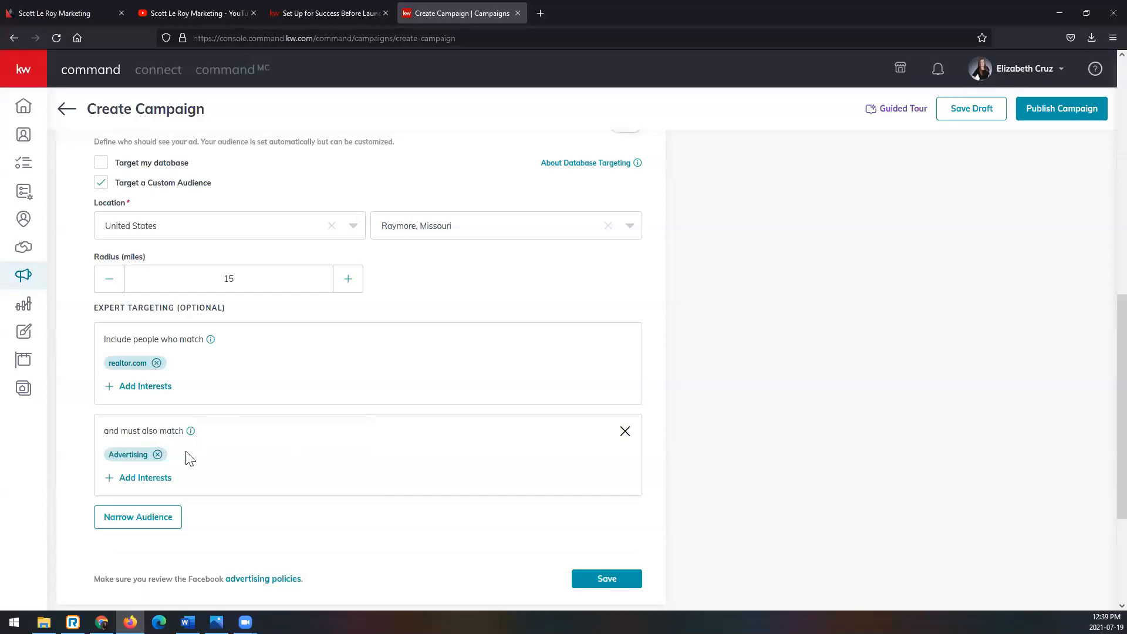
pyautogui.click(625, 433)
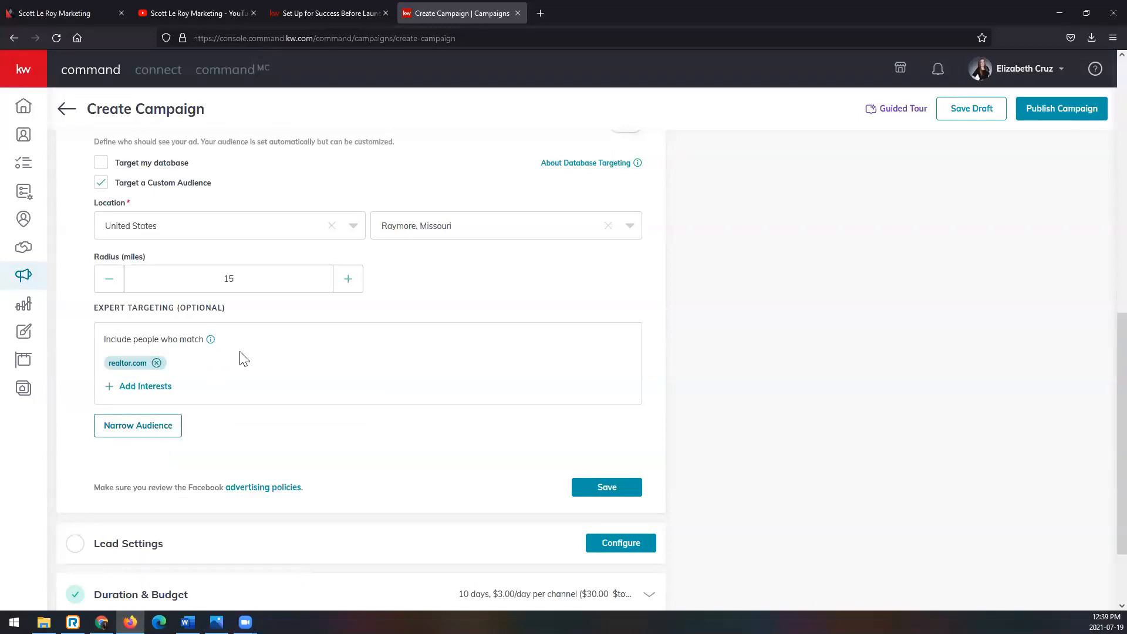
# - Save the Facebook settings with the custom audience and open the campaign's lead settings for configuration
pyautogui.moveTo(127, 348)
pyautogui.scroll(2, 327, 497)
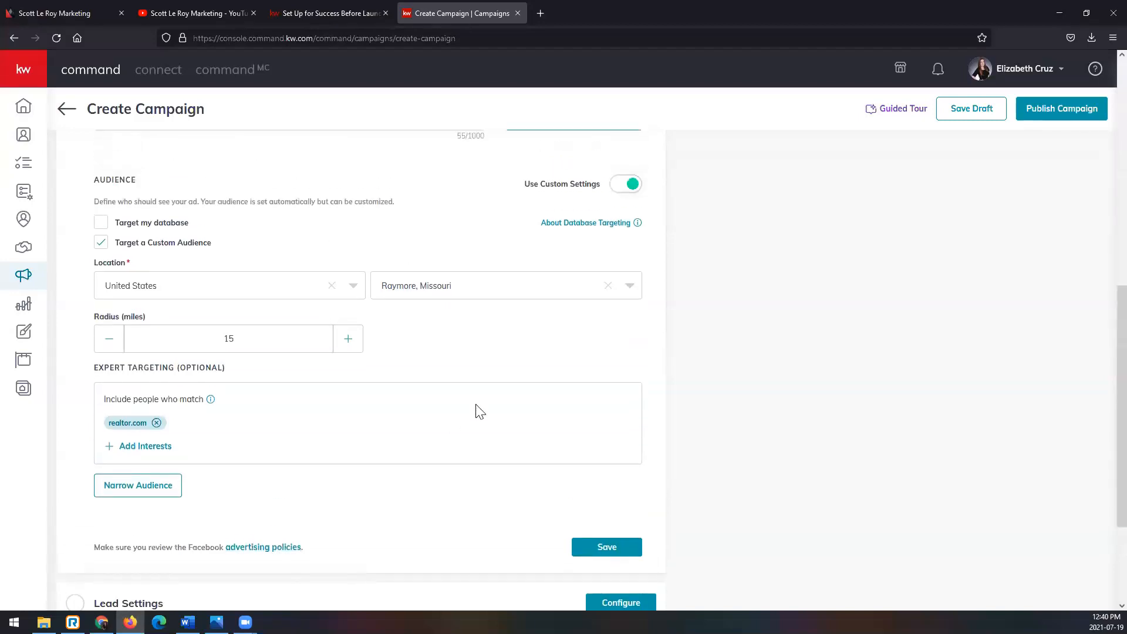
pyautogui.click(629, 554)
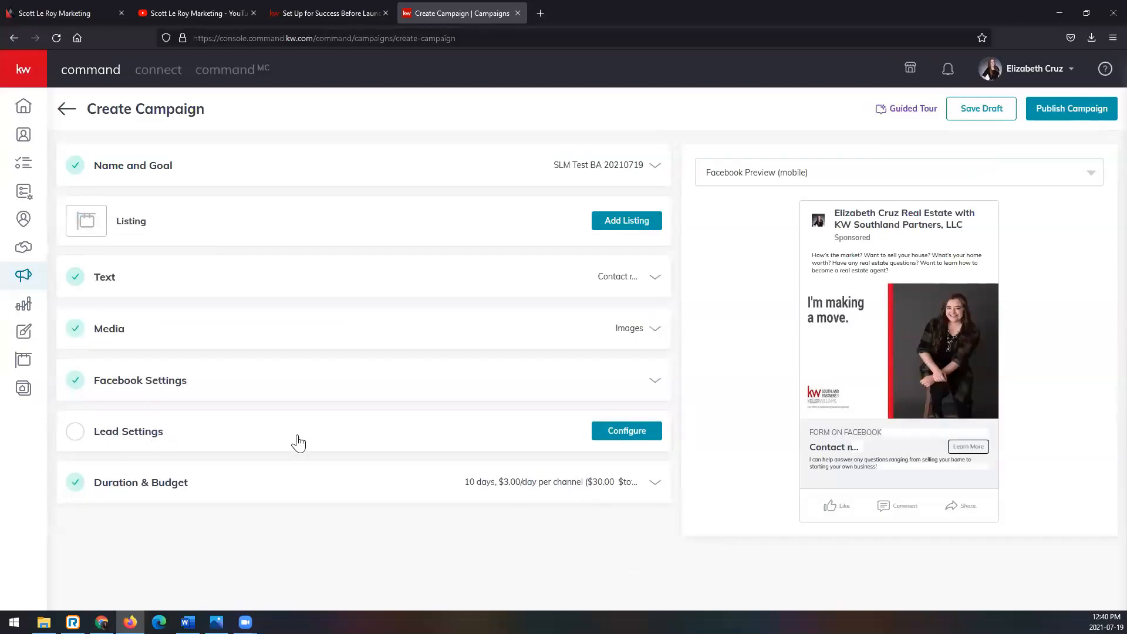
pyautogui.click(642, 439)
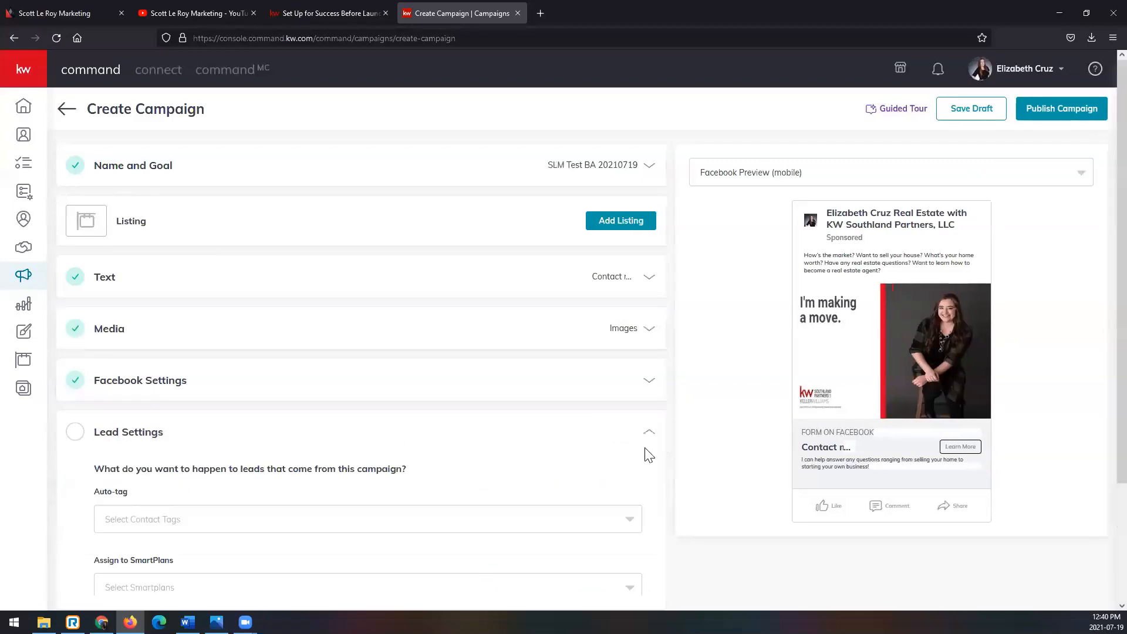
pyautogui.scroll(-3, 622, 440)
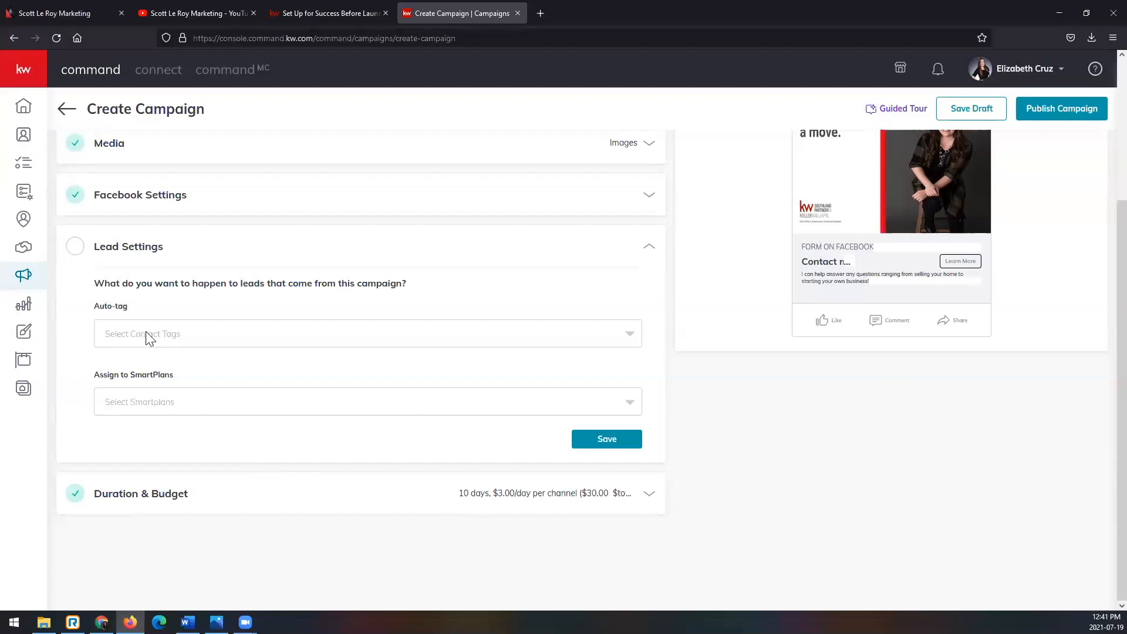
# - Browse the existing contact tags available for auto-tagging the campaign's leads, and close the list without choosing one
pyautogui.click(147, 337)
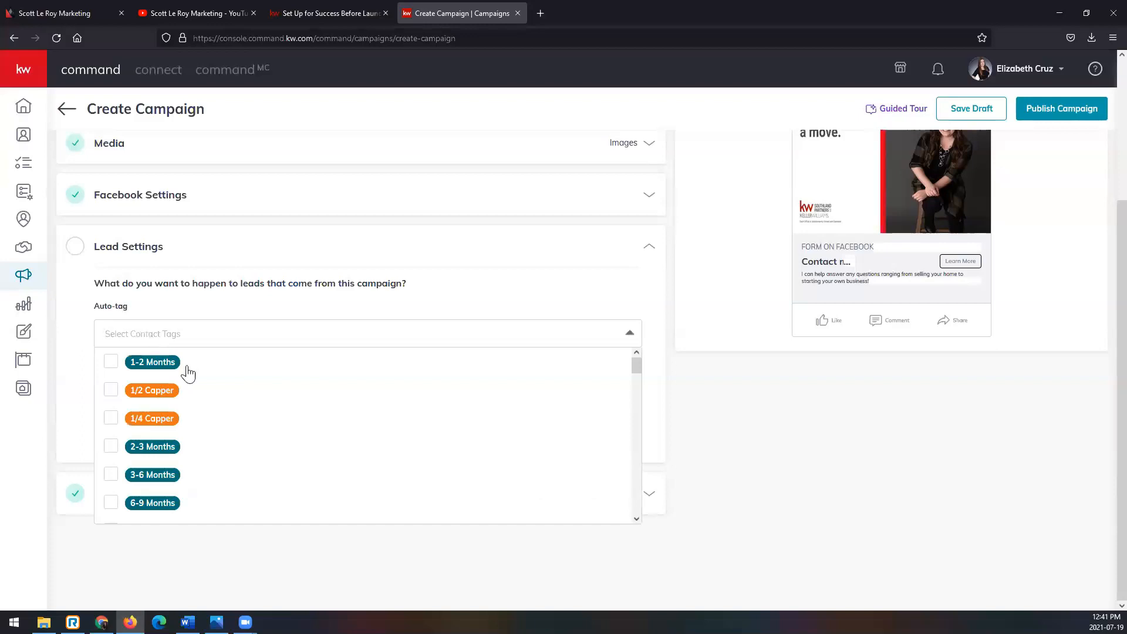
pyautogui.scroll(-5, 217, 400)
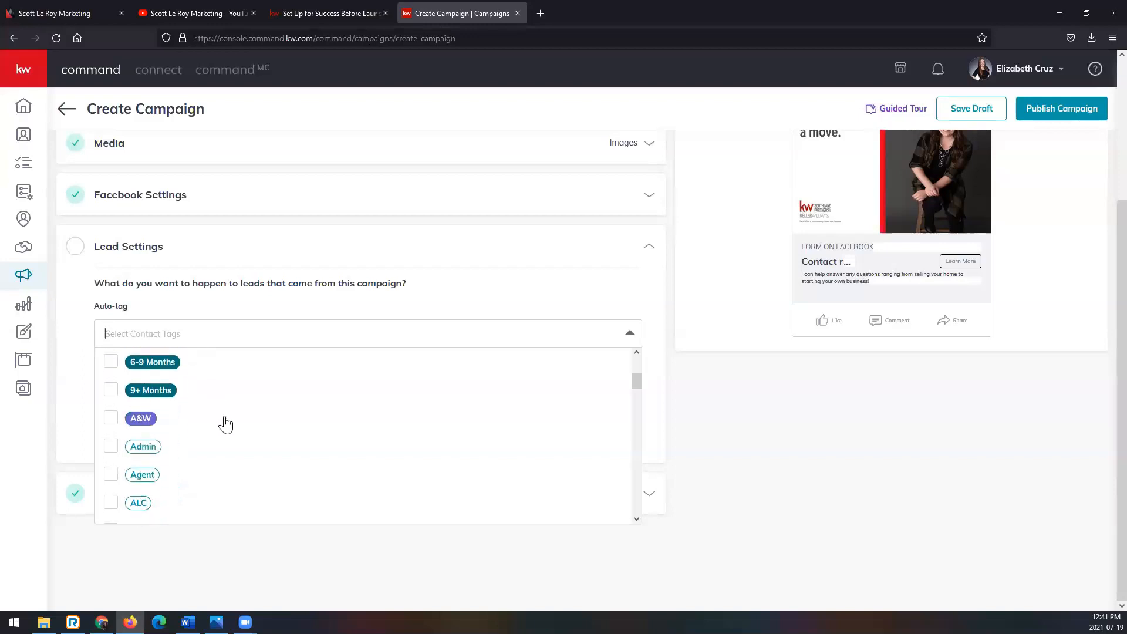
pyautogui.scroll(-2, 225, 424)
pyautogui.scroll(-2, 225, 424)
pyautogui.scroll(-4, 226, 424)
pyautogui.scroll(-6, 226, 424)
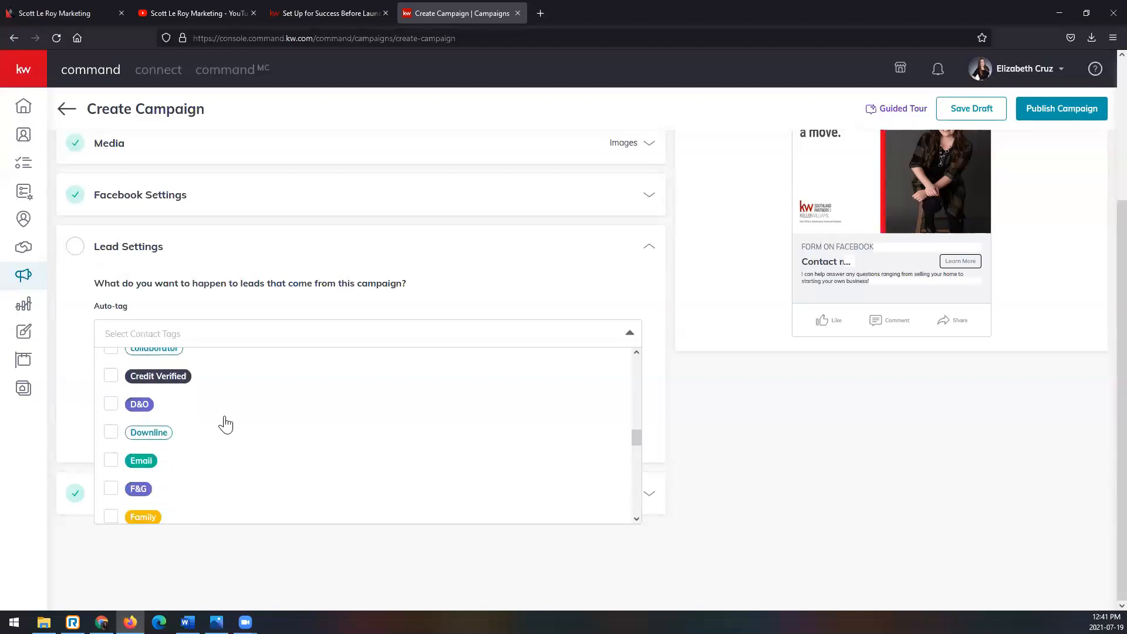
pyautogui.scroll(3, 272, 422)
pyautogui.scroll(15, 272, 422)
pyautogui.click(162, 333)
pyautogui.click(163, 333)
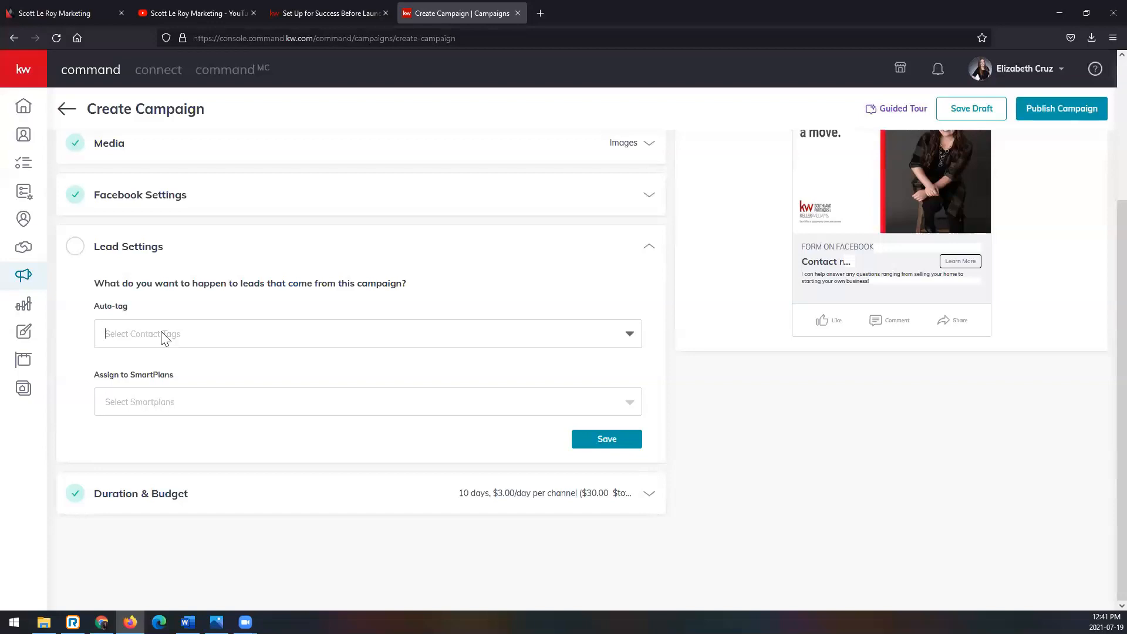
pyautogui.scroll(3, 164, 339)
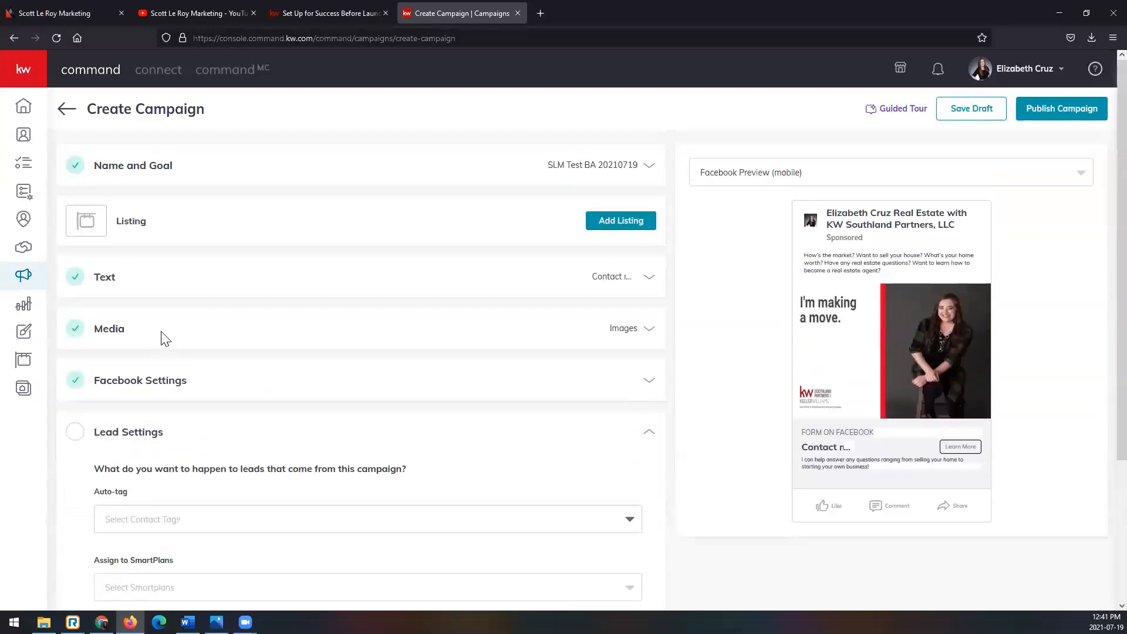
pyautogui.click(207, 520)
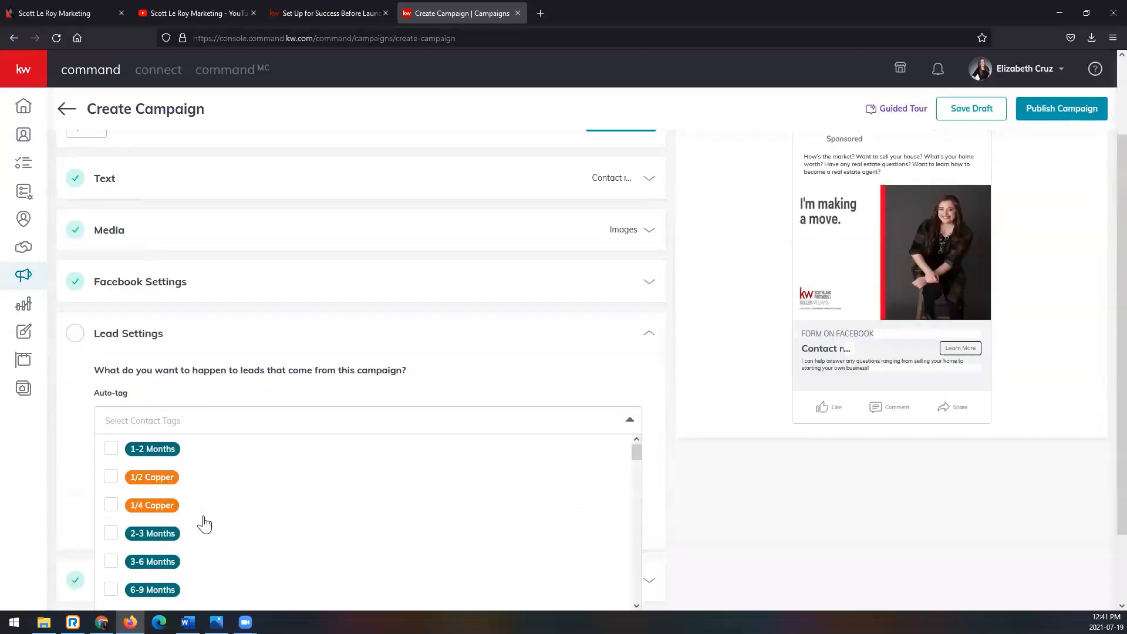
pyautogui.write('SLM Test')
pyautogui.scroll(1, 205, 524)
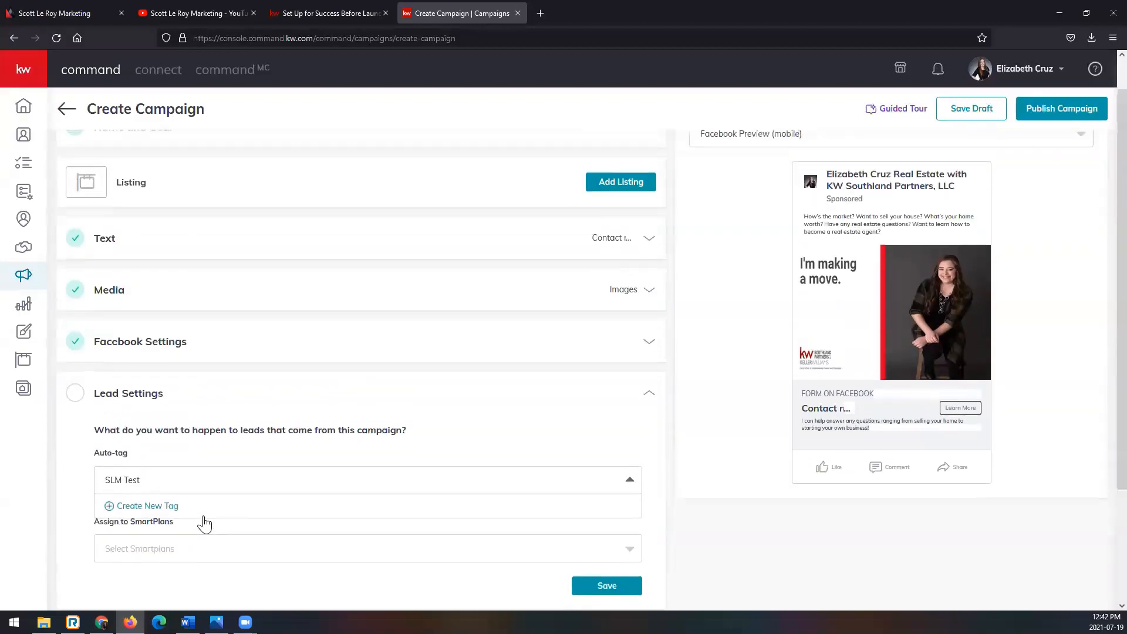
pyautogui.write('BA')
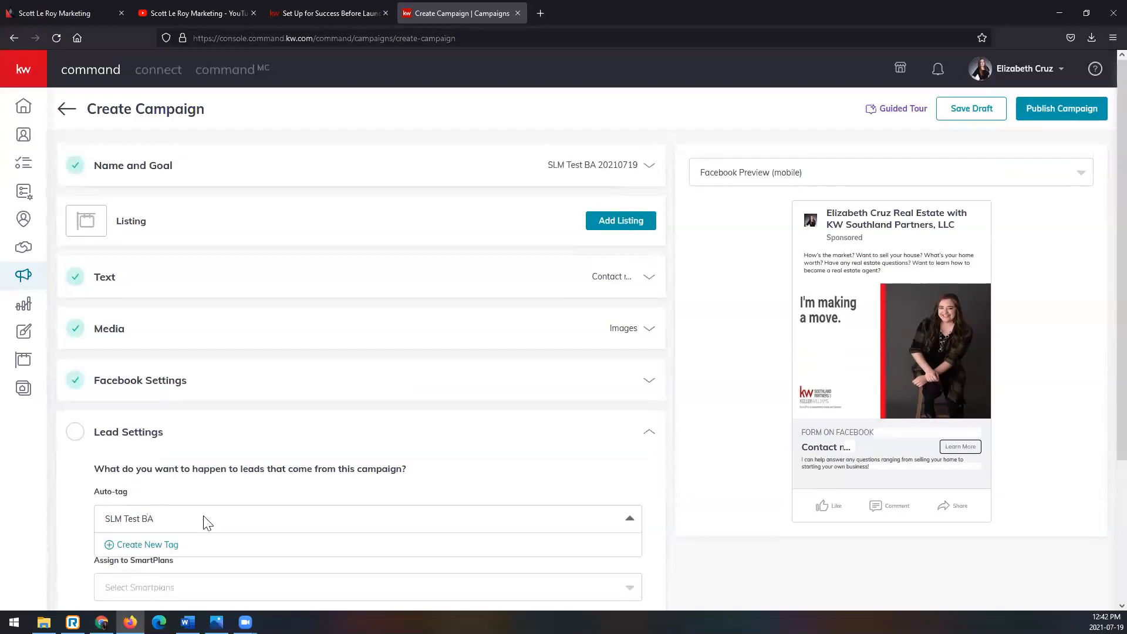
pyautogui.write(' 20210719')
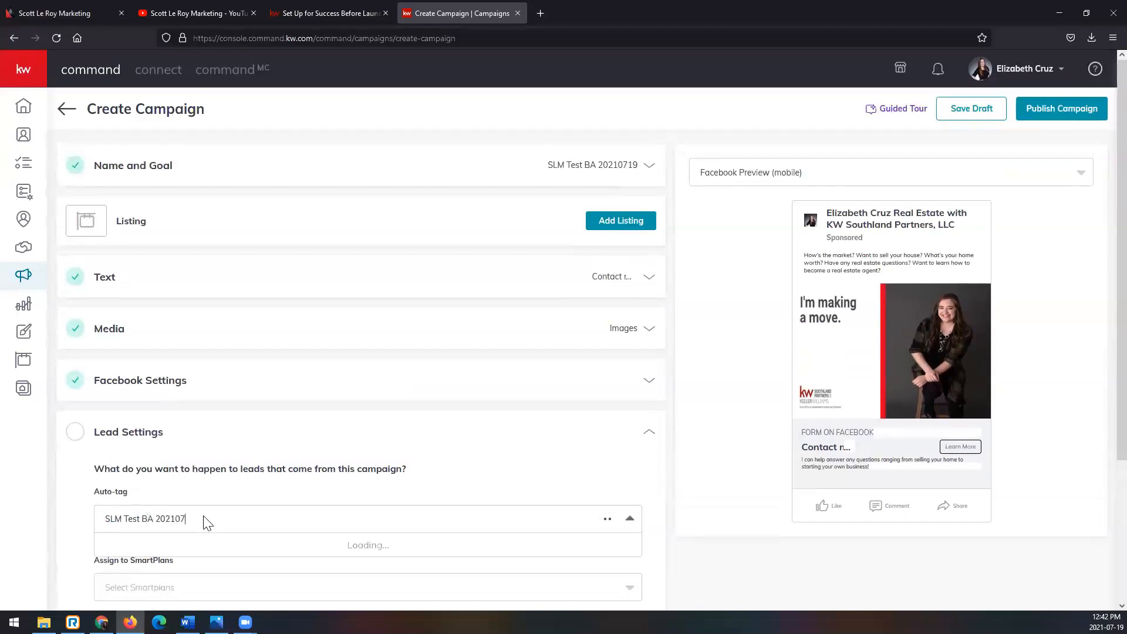
pyautogui.click(217, 495)
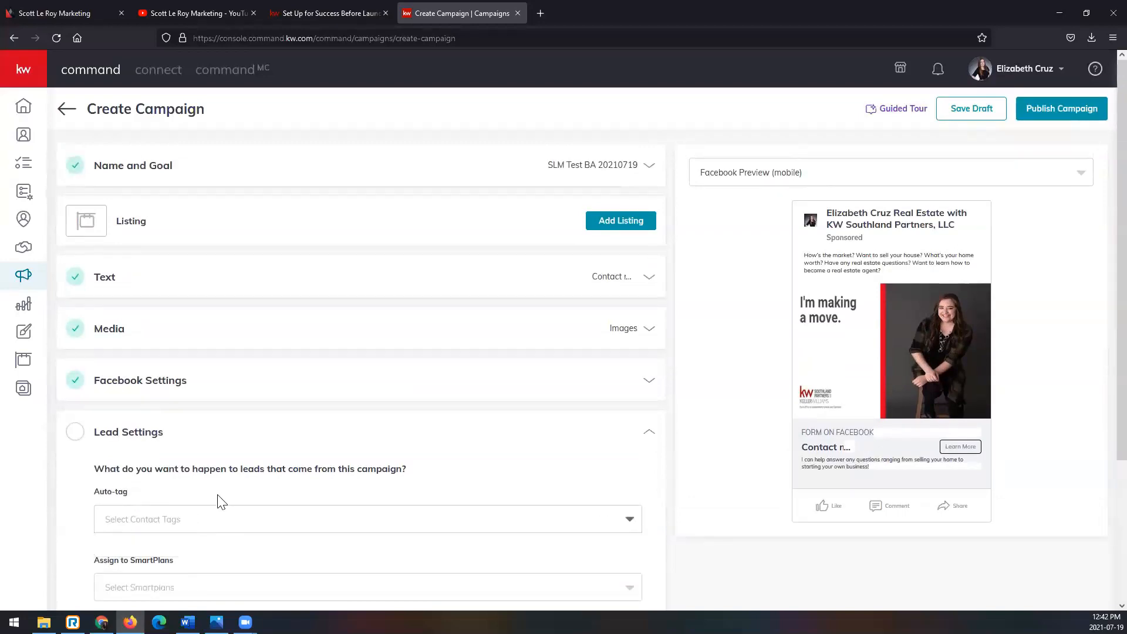
# - Create a red contact tag named SLM Test BA 20210719 and add it to the auto-tags for this campaign's leads
pyautogui.click(222, 524)
pyautogui.write('SLM Test')
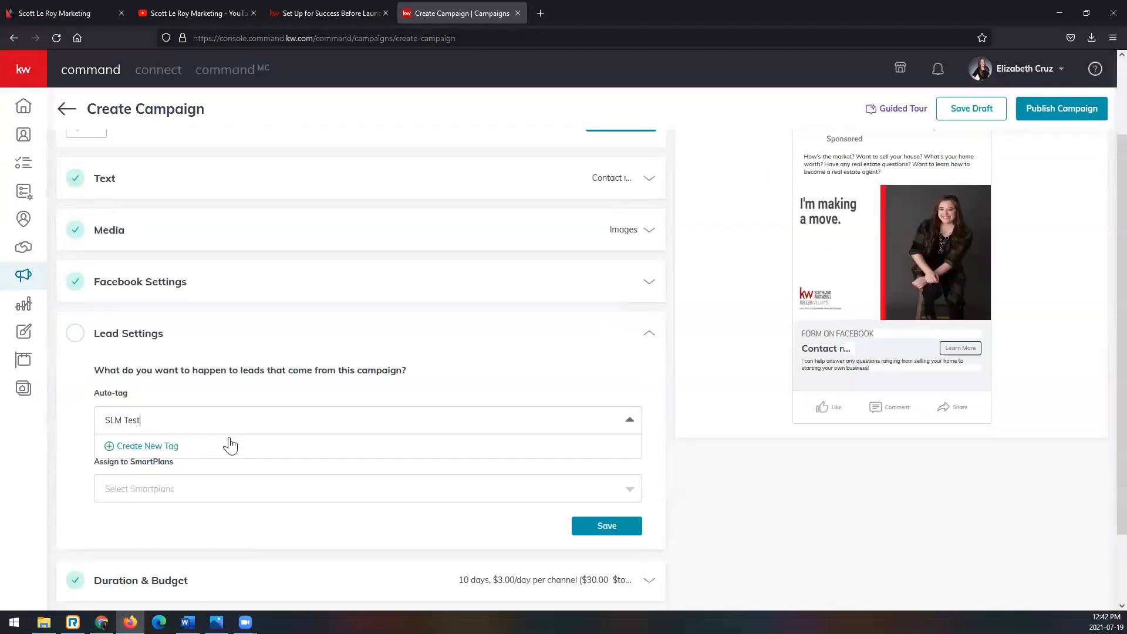
pyautogui.write(' BA 20210719')
pyautogui.click(226, 447)
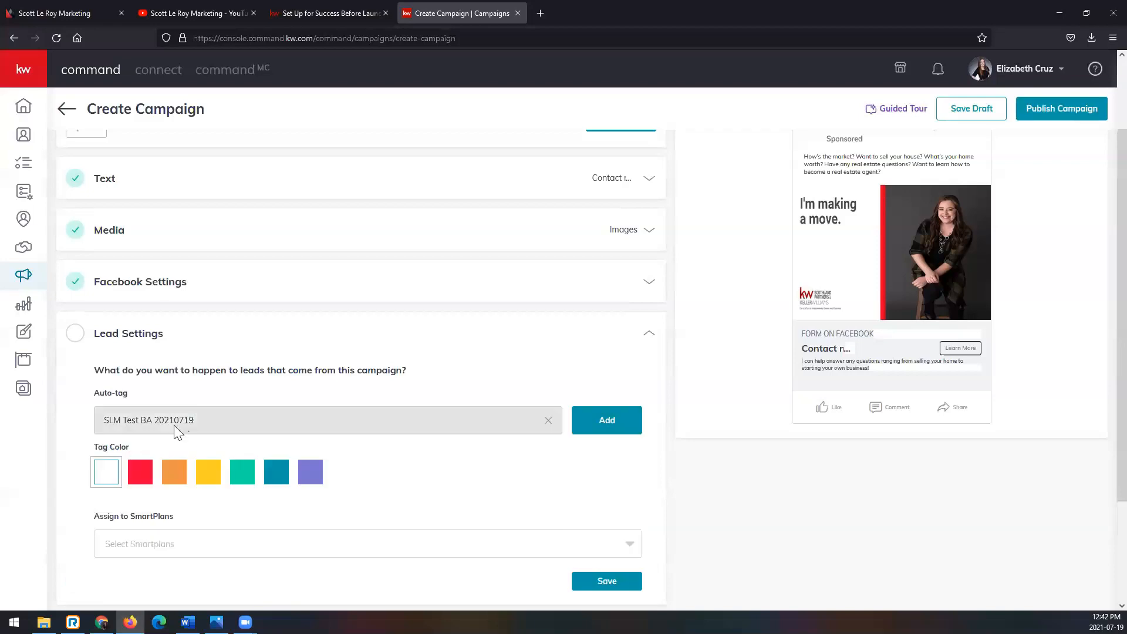
pyautogui.click(143, 476)
pyautogui.click(616, 433)
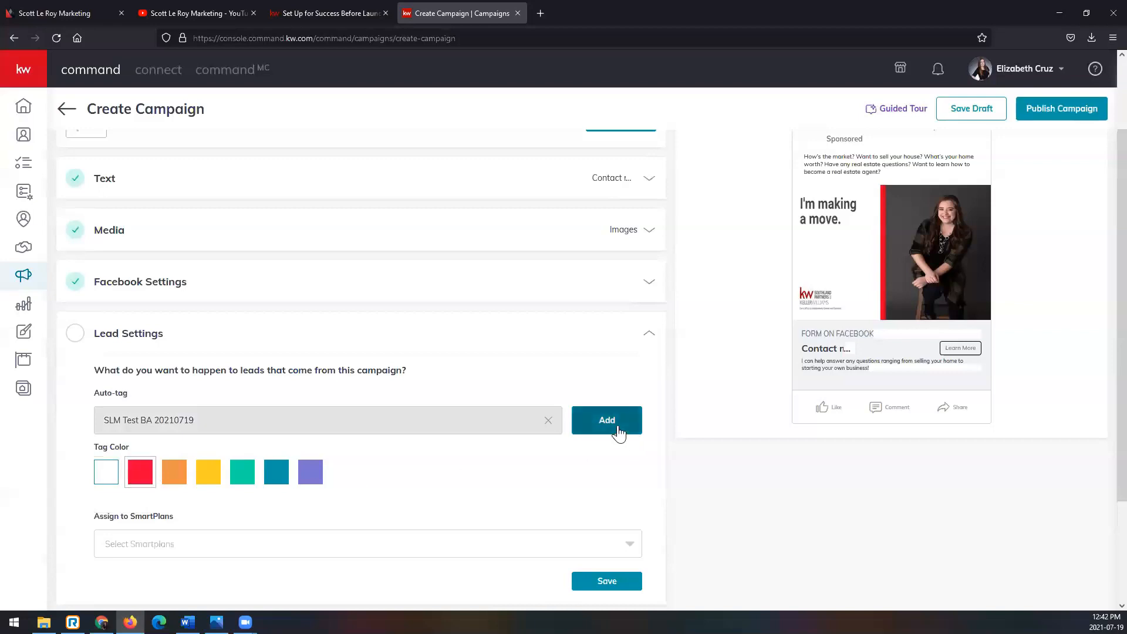
# - Create an orange FB Ad JL tag with the property's street address as a second auto-tag, and remove it from the campaign
pyautogui.click(274, 428)
pyautogui.write('FB ')
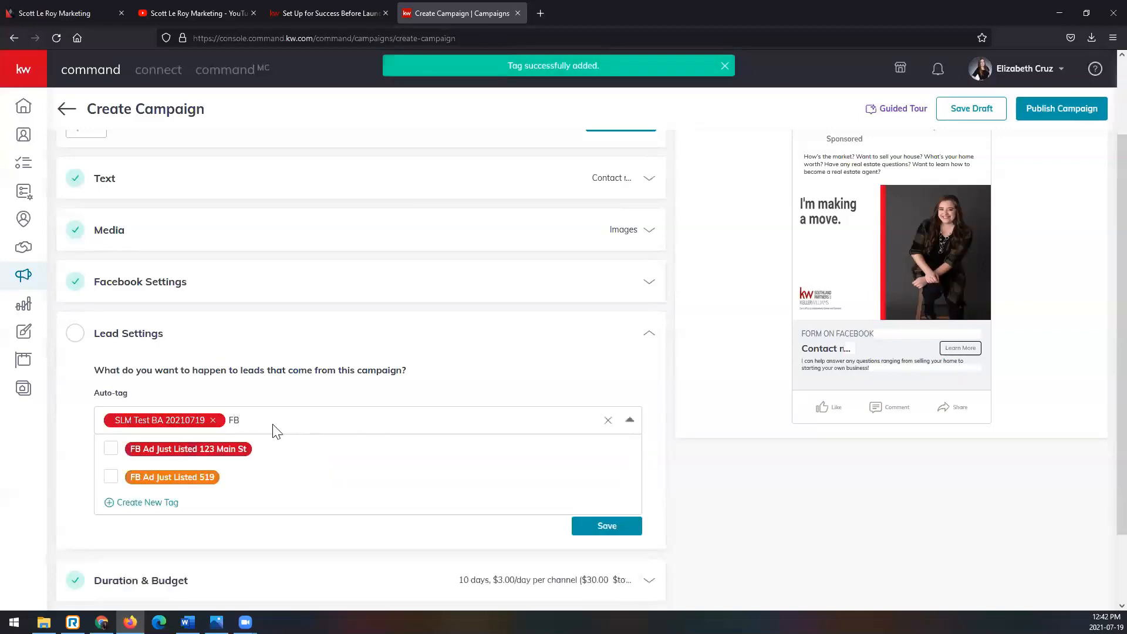
pyautogui.write('Ad J')
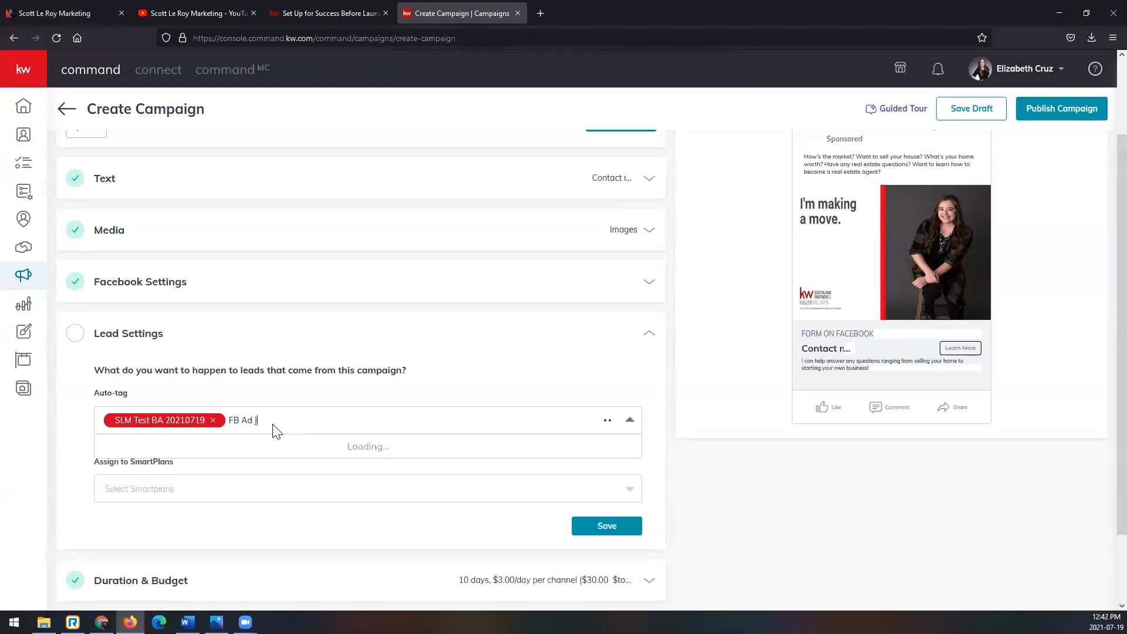
pyautogui.write('L 1')
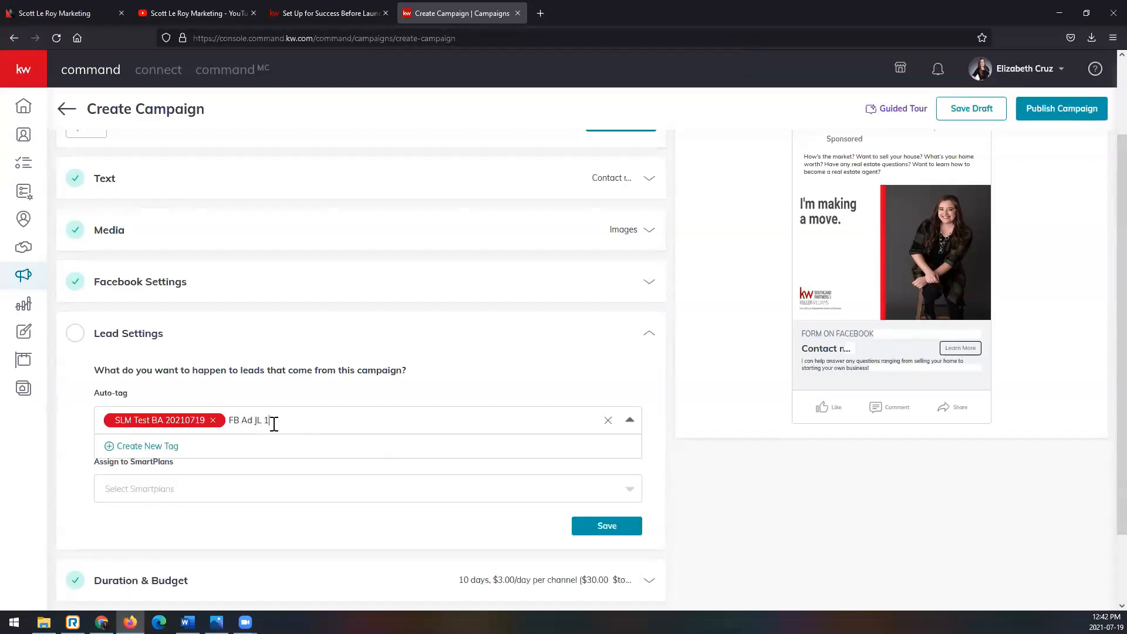
pyautogui.write('23 Main St')
pyautogui.click(138, 446)
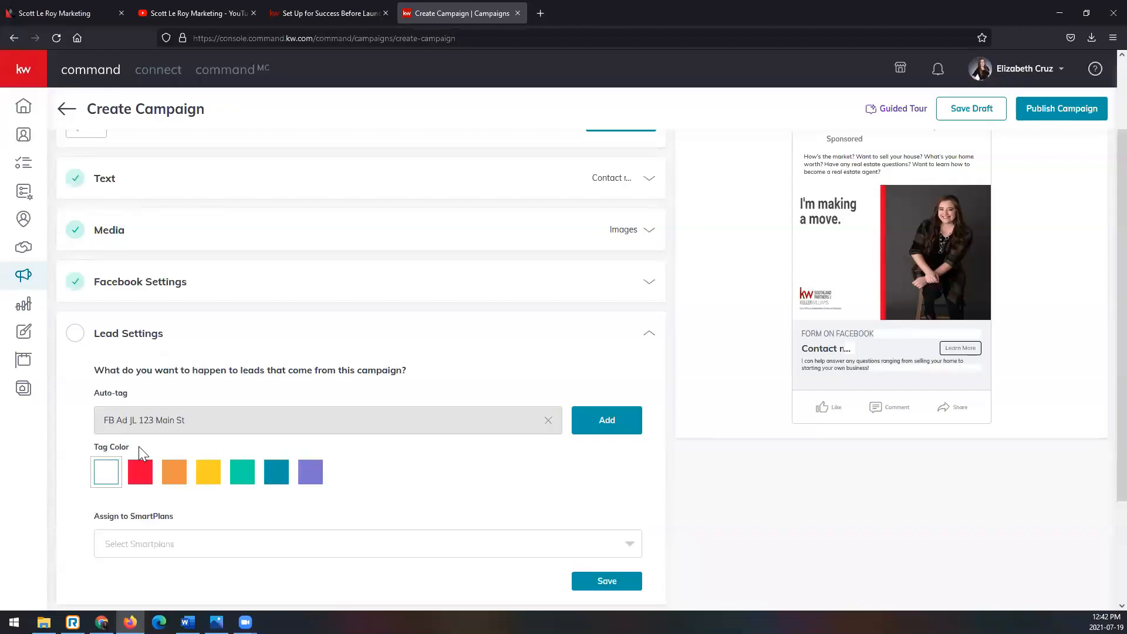
pyautogui.click(174, 471)
pyautogui.click(629, 433)
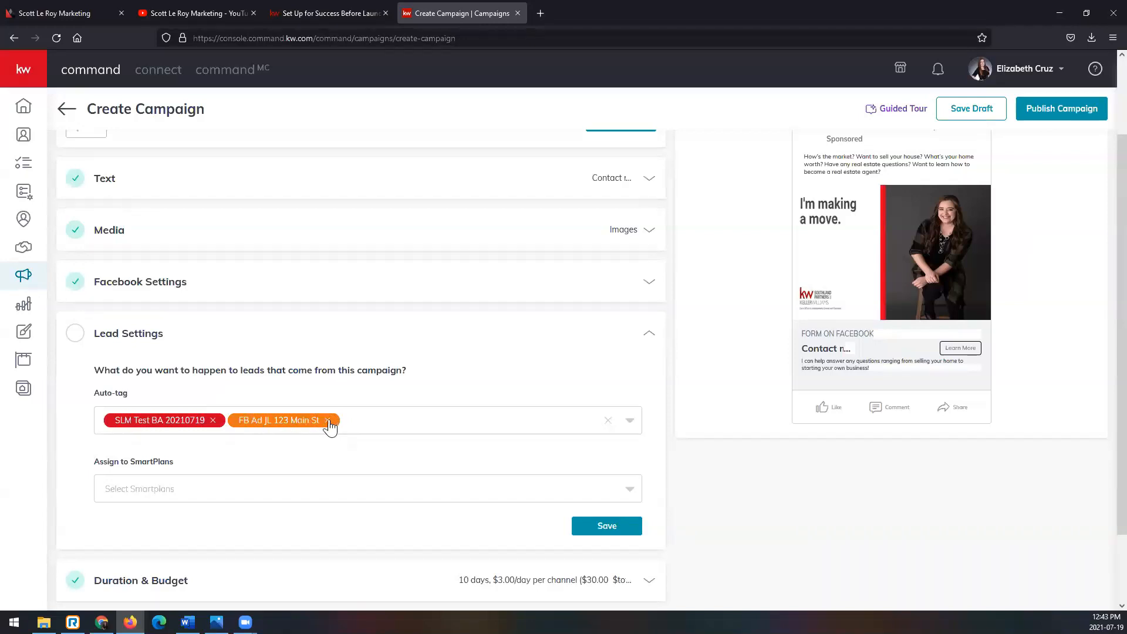
pyautogui.click(327, 421)
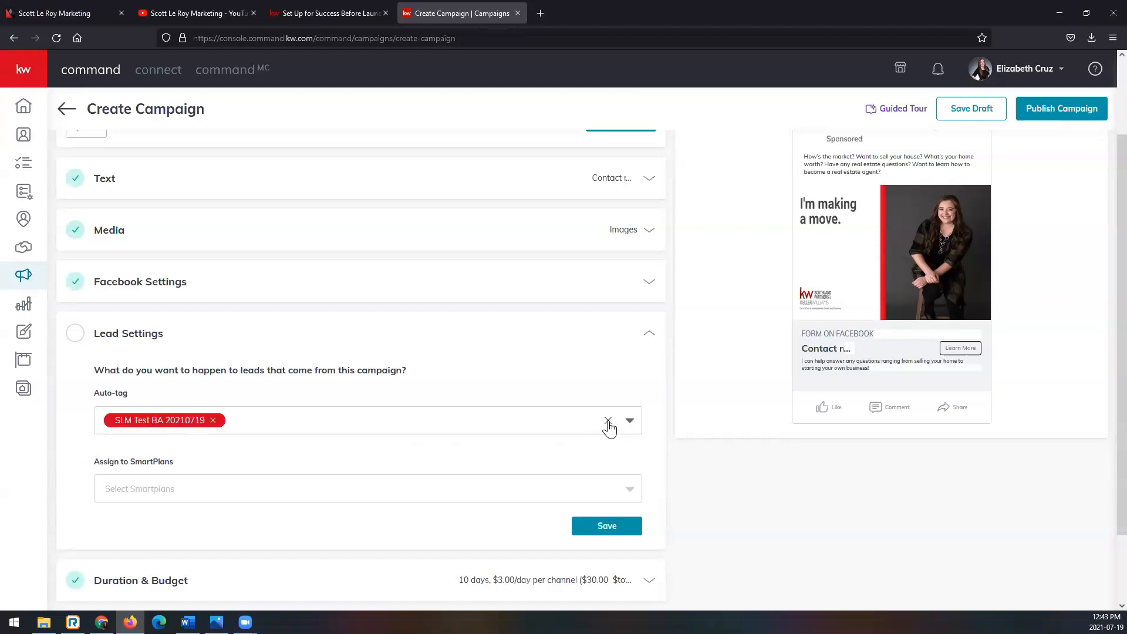
# - Assign the campaign's leads to the My Monthly Neighborhood Nurture SmartPlan and save the lead settings
pyautogui.scroll(-2, 609, 428)
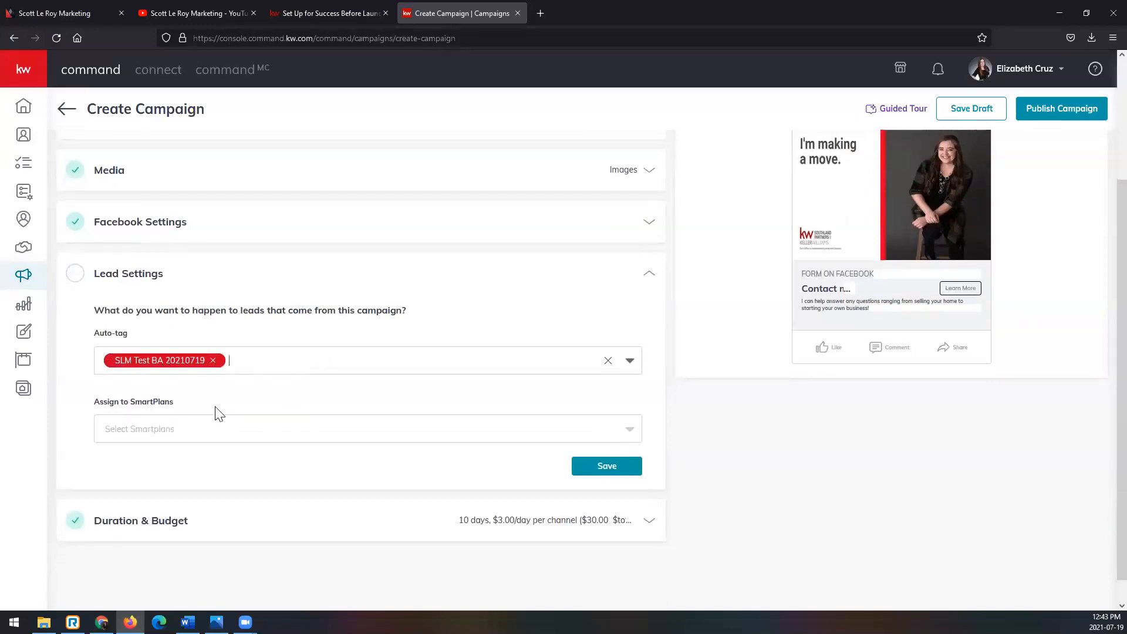
pyautogui.click(156, 434)
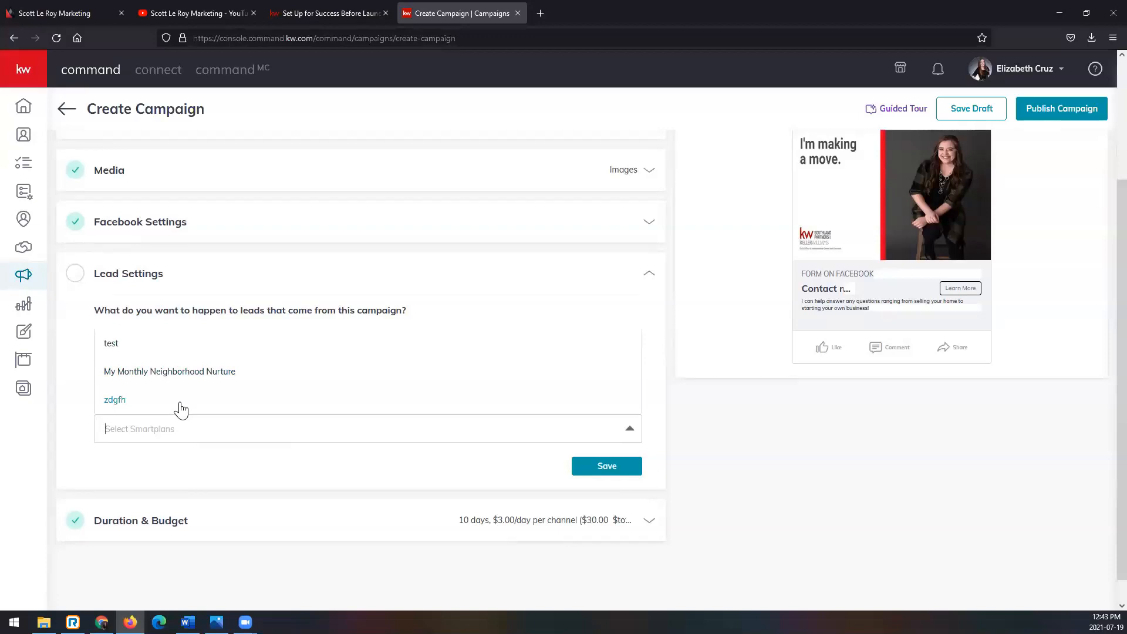
pyautogui.click(225, 375)
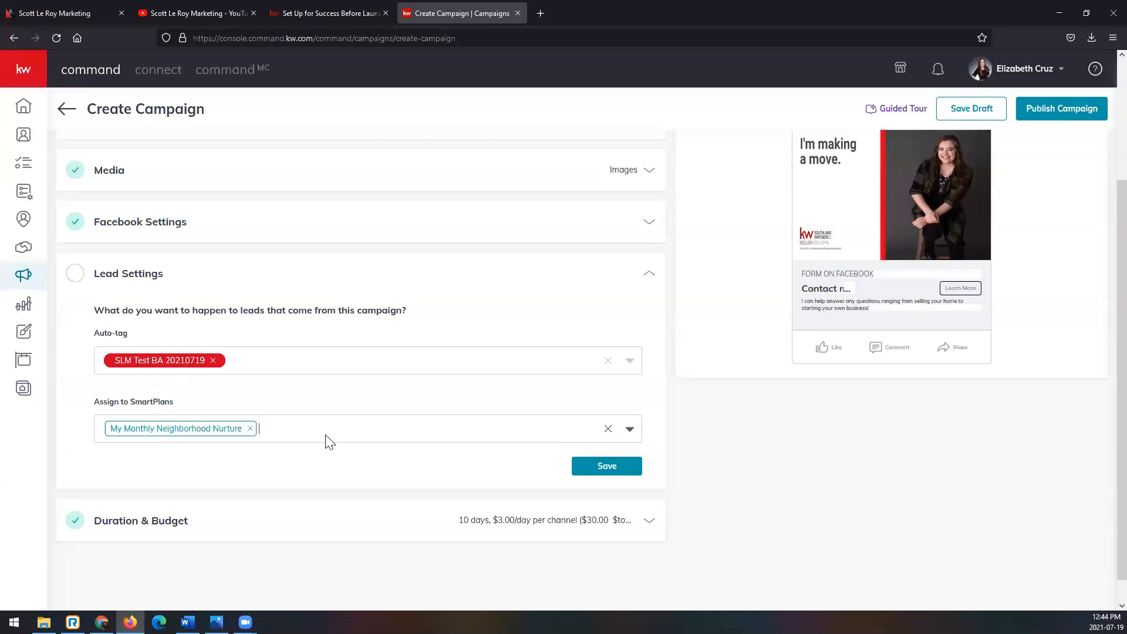
pyautogui.click(520, 438)
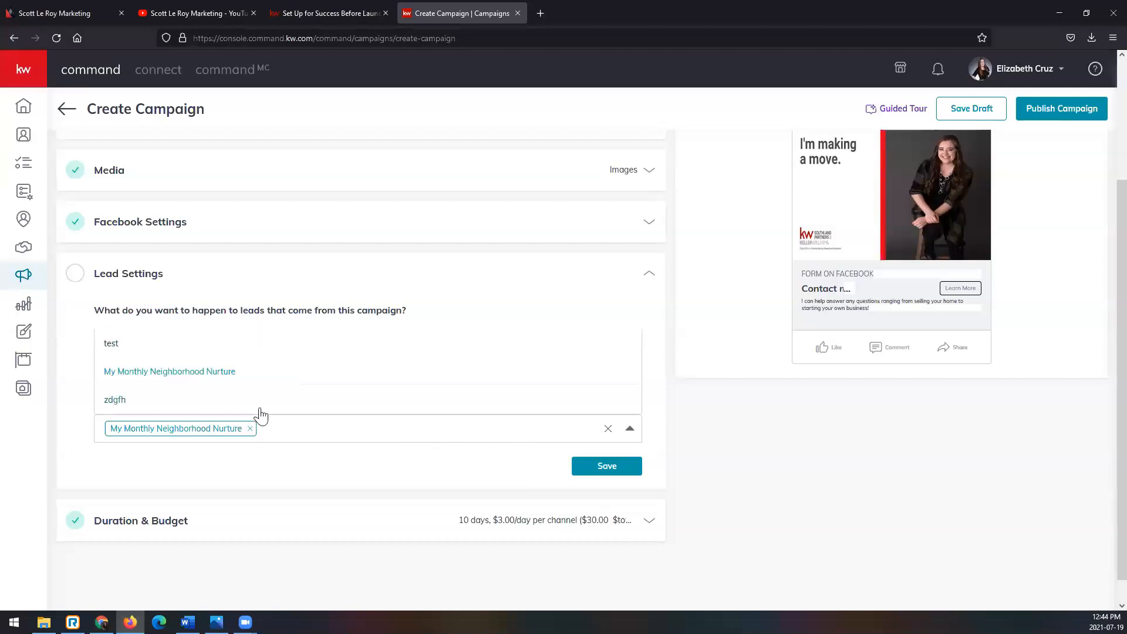
pyautogui.click(292, 440)
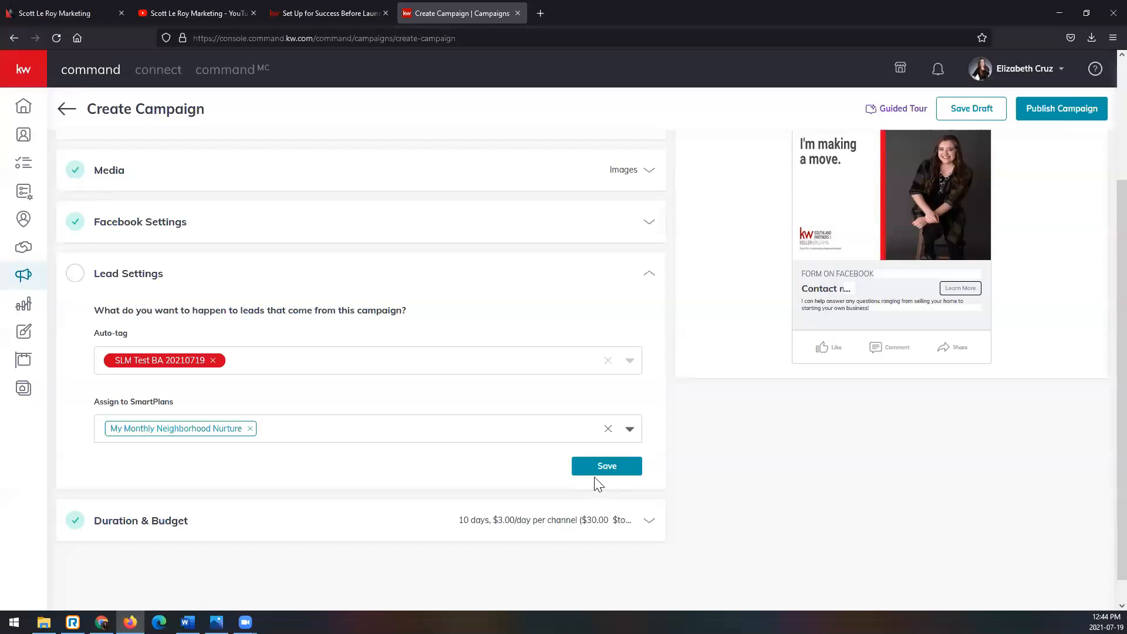
pyautogui.click(630, 470)
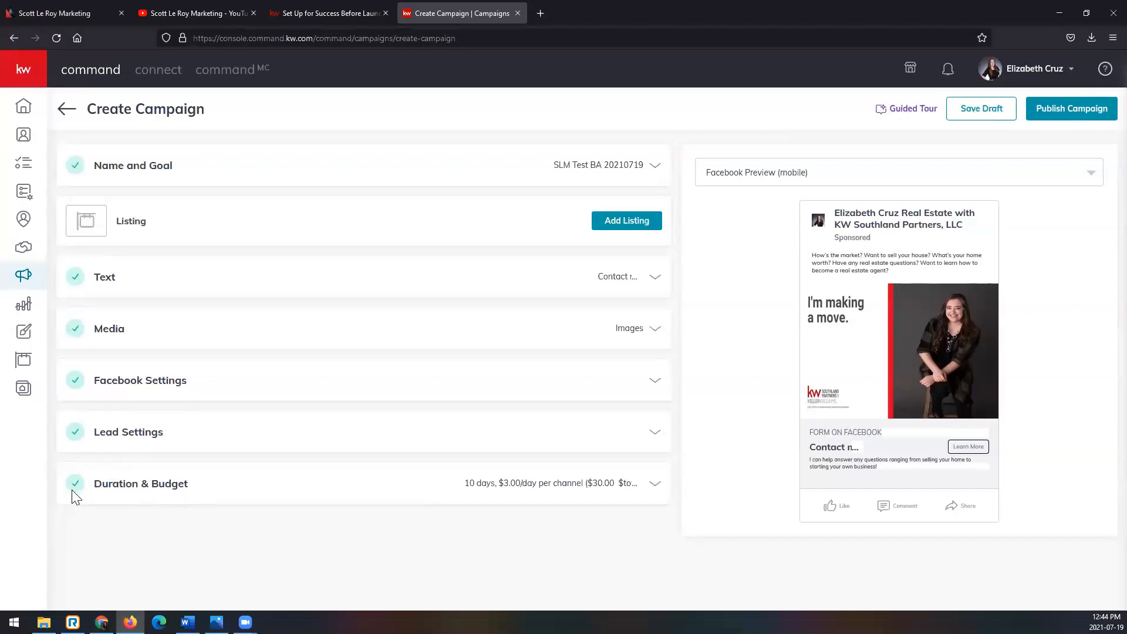
# - Set the campaign to run from Jul 21, 2021 to Aug 7, 2021 in Duration & Budget
pyautogui.click(296, 491)
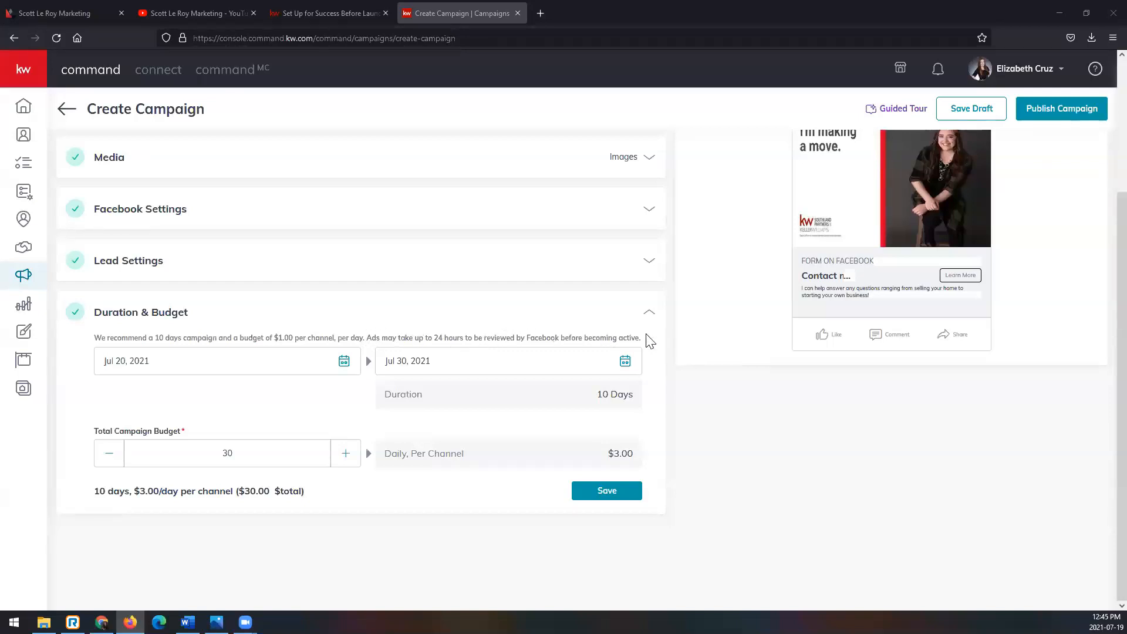
pyautogui.click(346, 367)
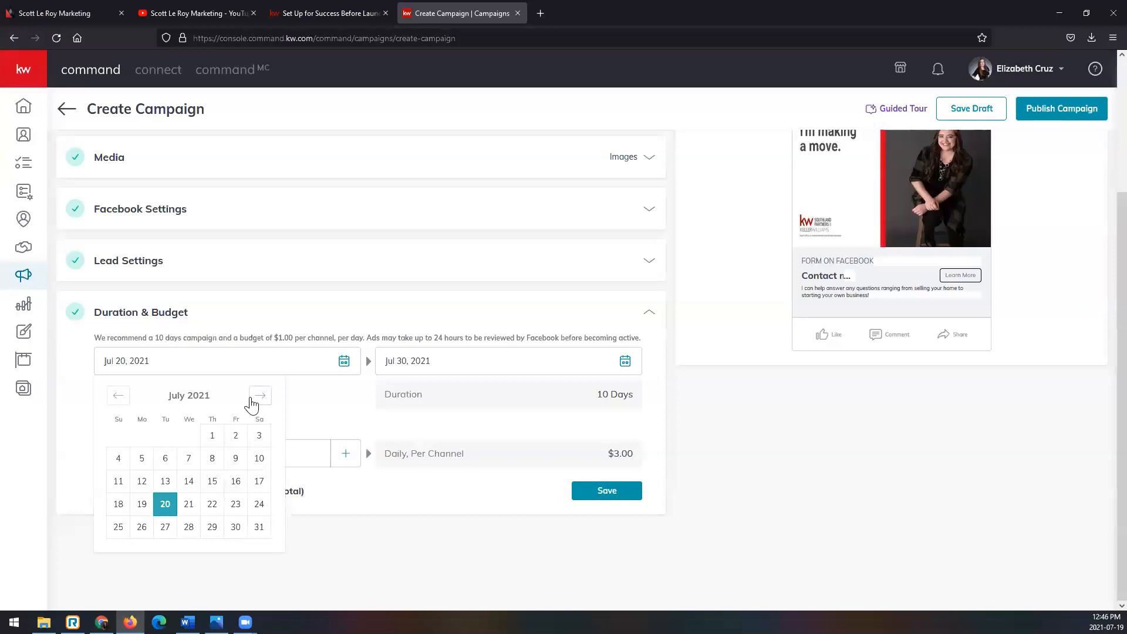
pyautogui.click(181, 508)
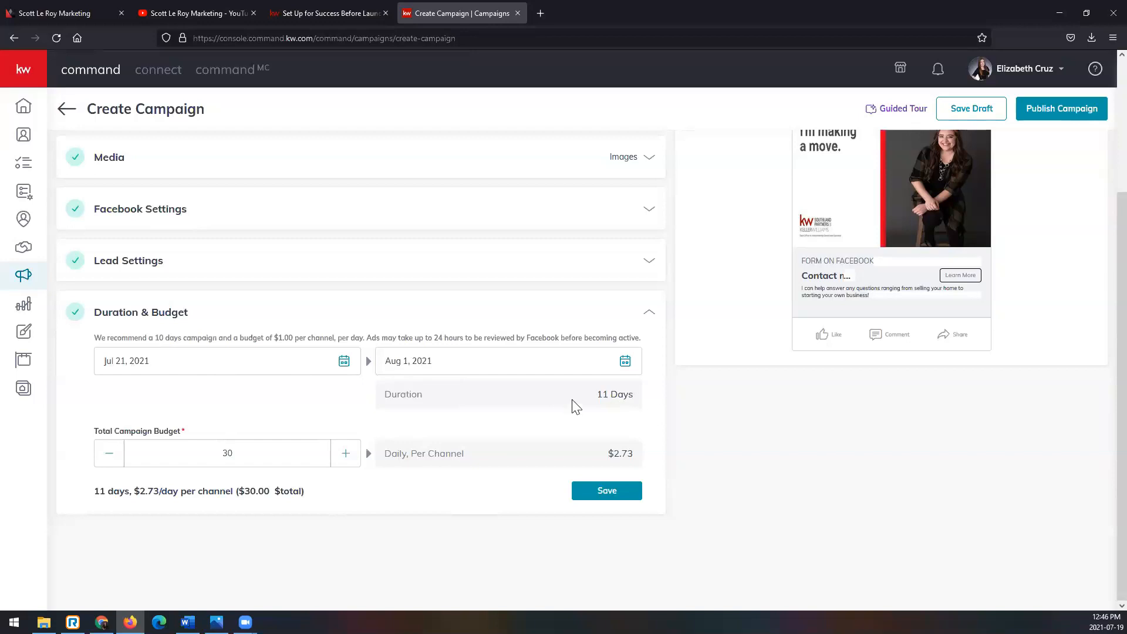
pyautogui.click(625, 361)
pyautogui.click(538, 437)
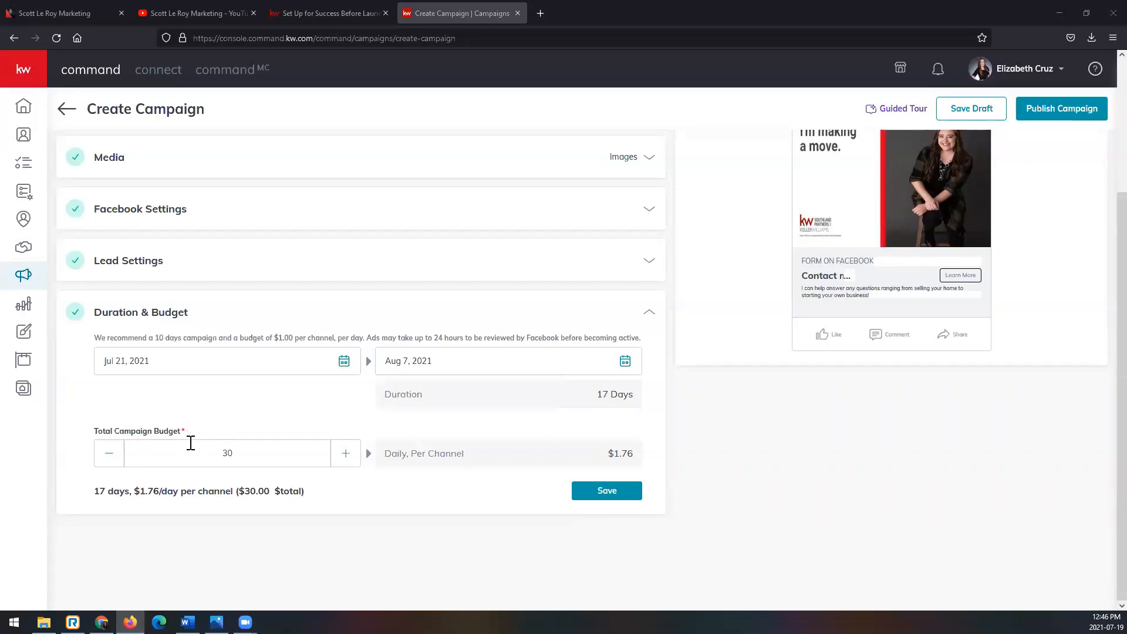
# - Lower the total campaign budget to $12
pyautogui.click(109, 453)
pyautogui.click(109, 453)
pyautogui.click(109, 453)
pyautogui.click(110, 454)
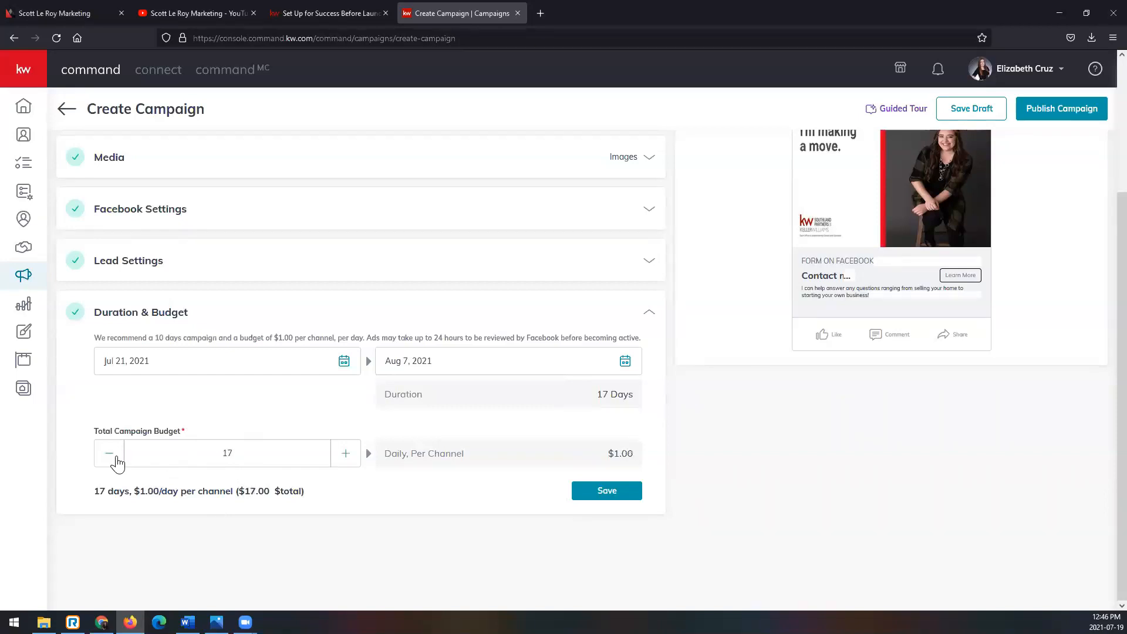
pyautogui.click(109, 454)
pyautogui.click(109, 453)
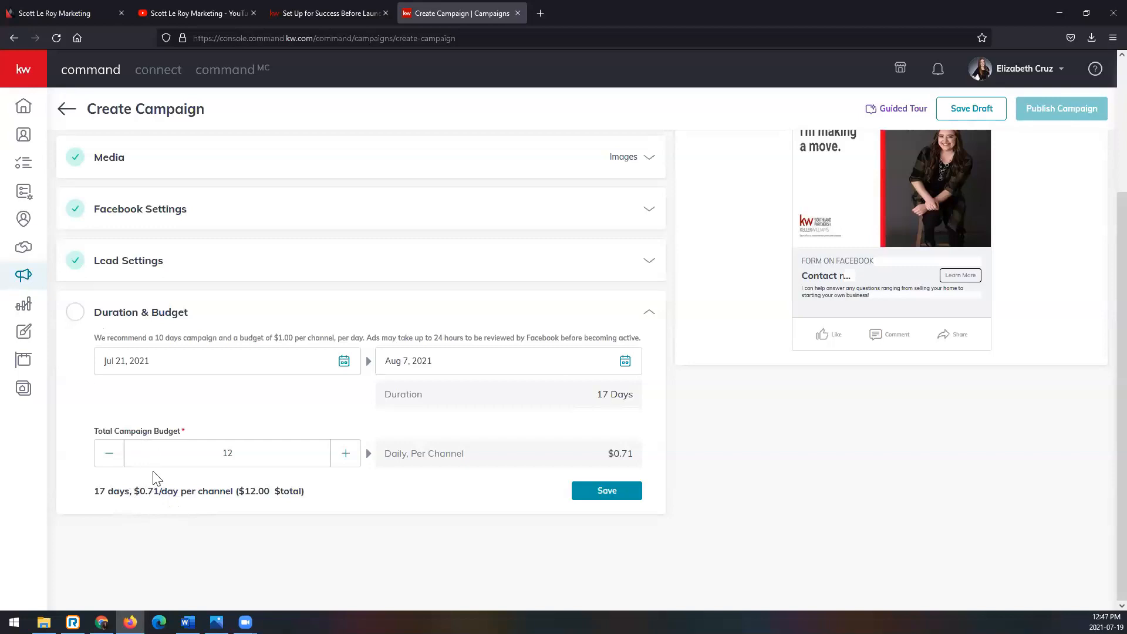
# - Raise the total campaign budget to $34 and save the duration and budget settings
pyautogui.click(350, 459)
pyautogui.click(350, 459)
pyautogui.click(351, 458)
pyautogui.click(350, 459)
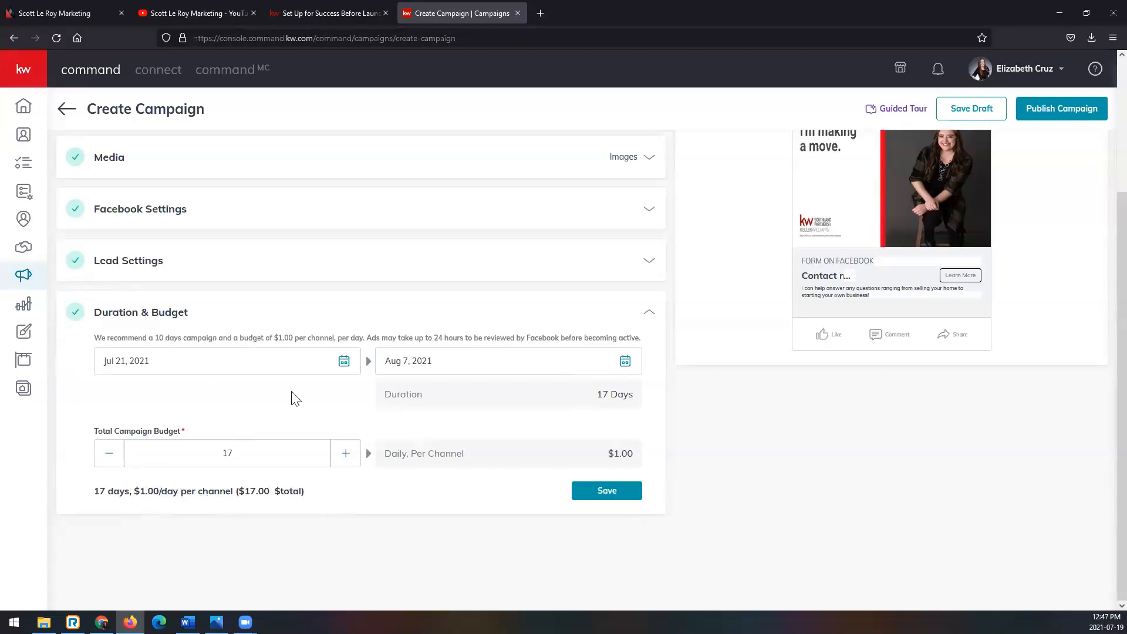
pyautogui.tripleClick(345, 453)
pyautogui.doubleClick(346, 453)
pyautogui.doubleClick(346, 453)
pyautogui.doubleClick(346, 453)
pyautogui.click(347, 462)
pyautogui.doubleClick(347, 463)
pyautogui.doubleClick(346, 462)
pyautogui.click(346, 463)
pyautogui.click(635, 493)
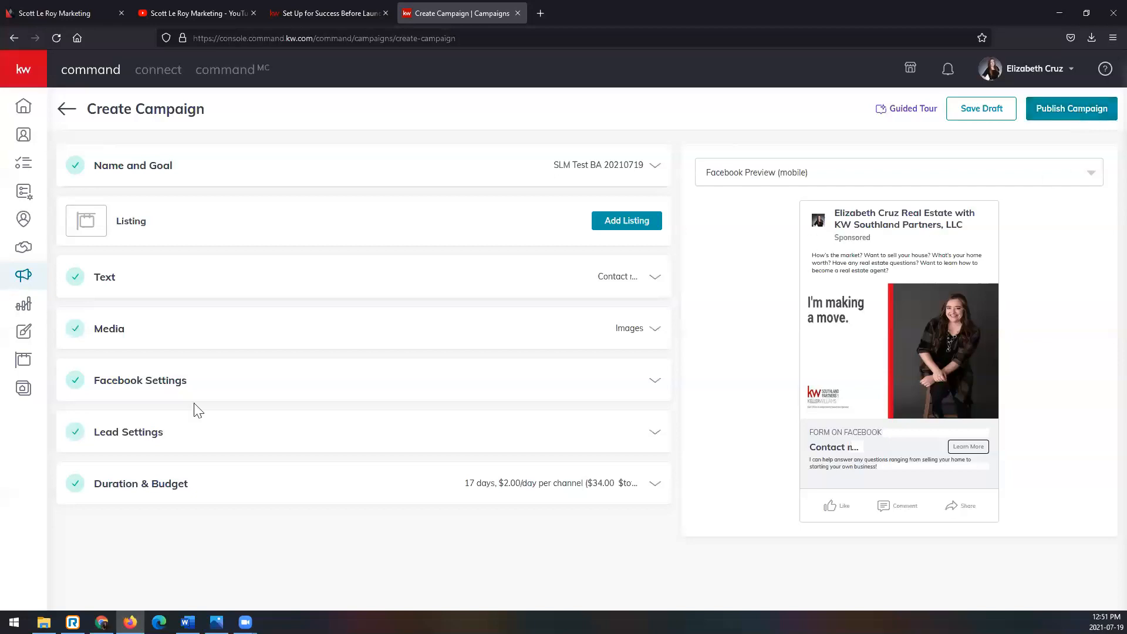
# - Review the destination and audience under Facebook Settings, and save the campaign as a draft
pyautogui.click(188, 385)
pyautogui.scroll(-3, 179, 345)
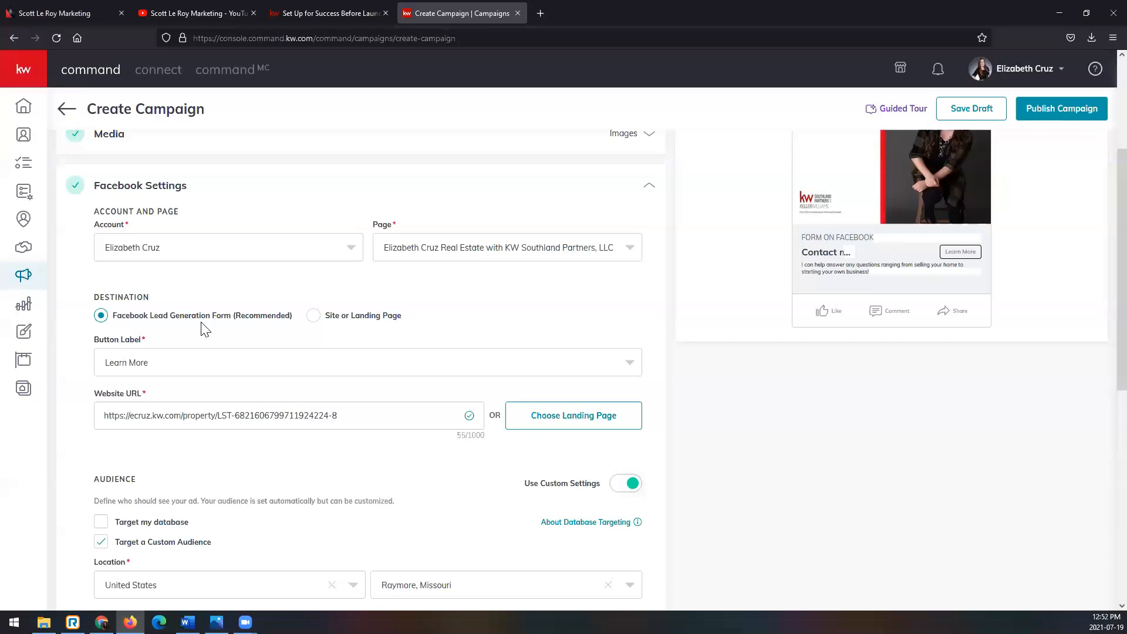
pyautogui.scroll(3, 784, 420)
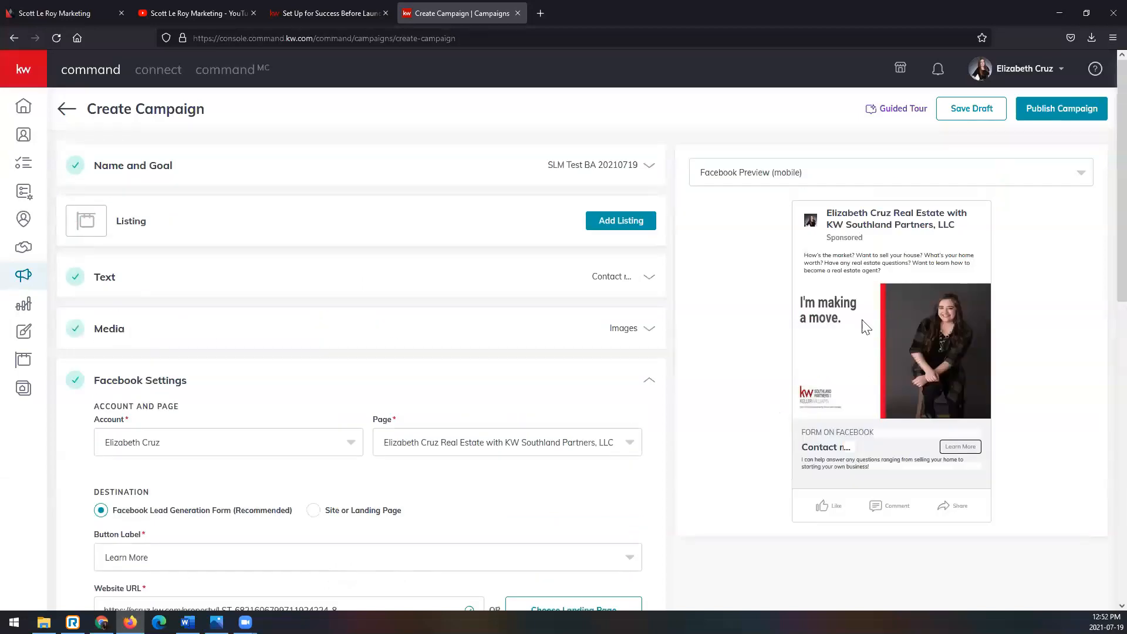
pyautogui.click(1001, 112)
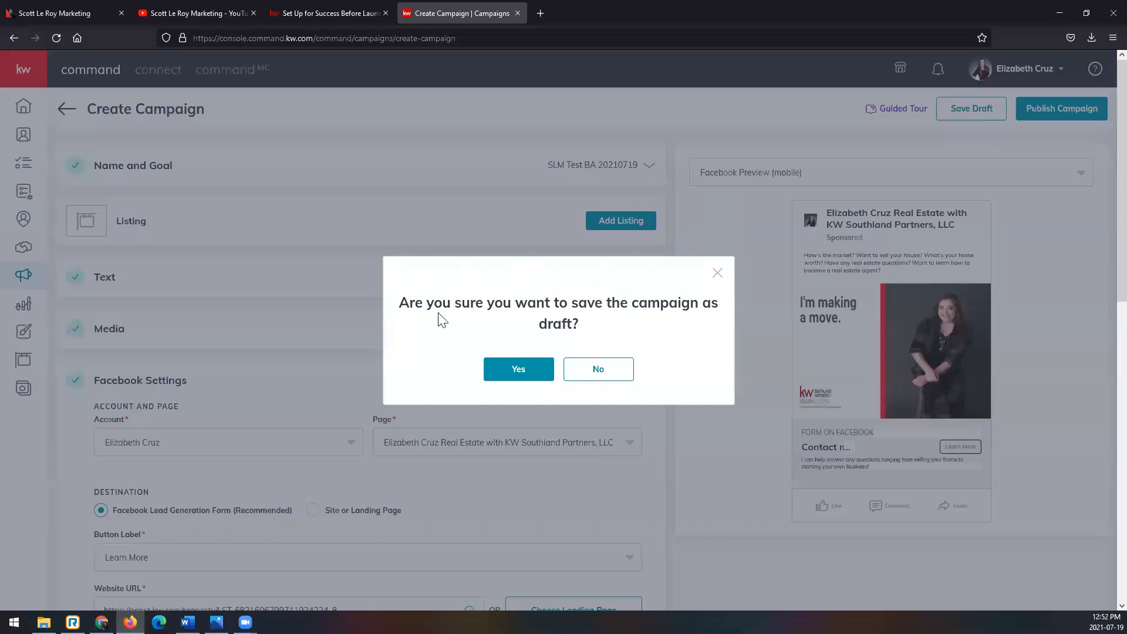
pyautogui.click(492, 372)
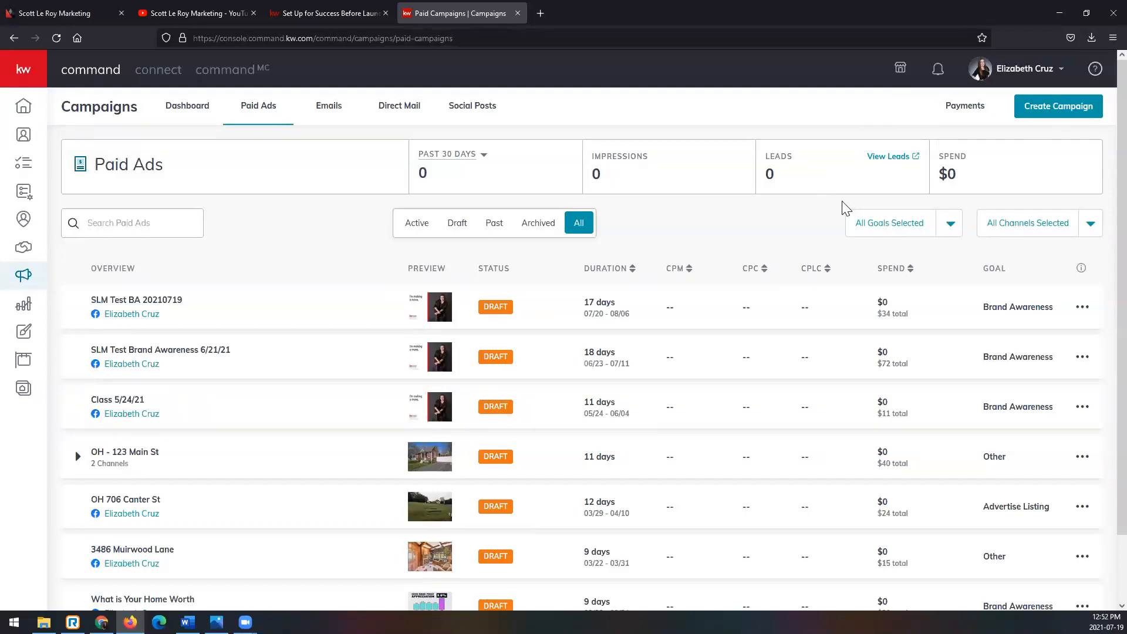
# - Inspect the channel breakdown of the two-channel open house campaign and look through the list of paid ads
pyautogui.click(77, 456)
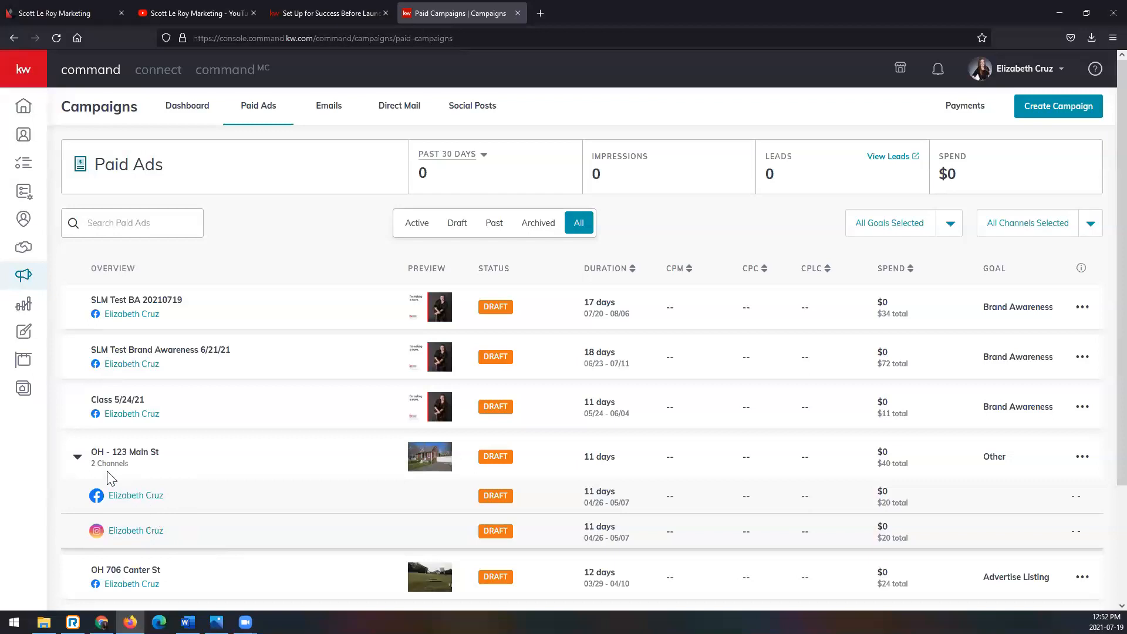
pyautogui.click(77, 457)
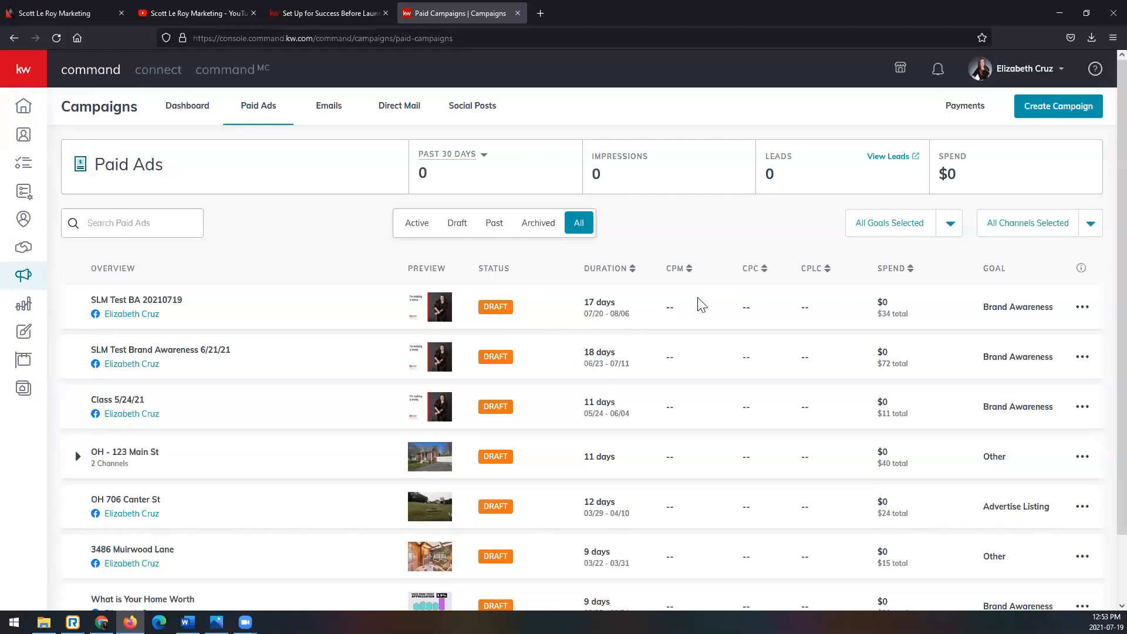
pyautogui.scroll(-2, 680, 359)
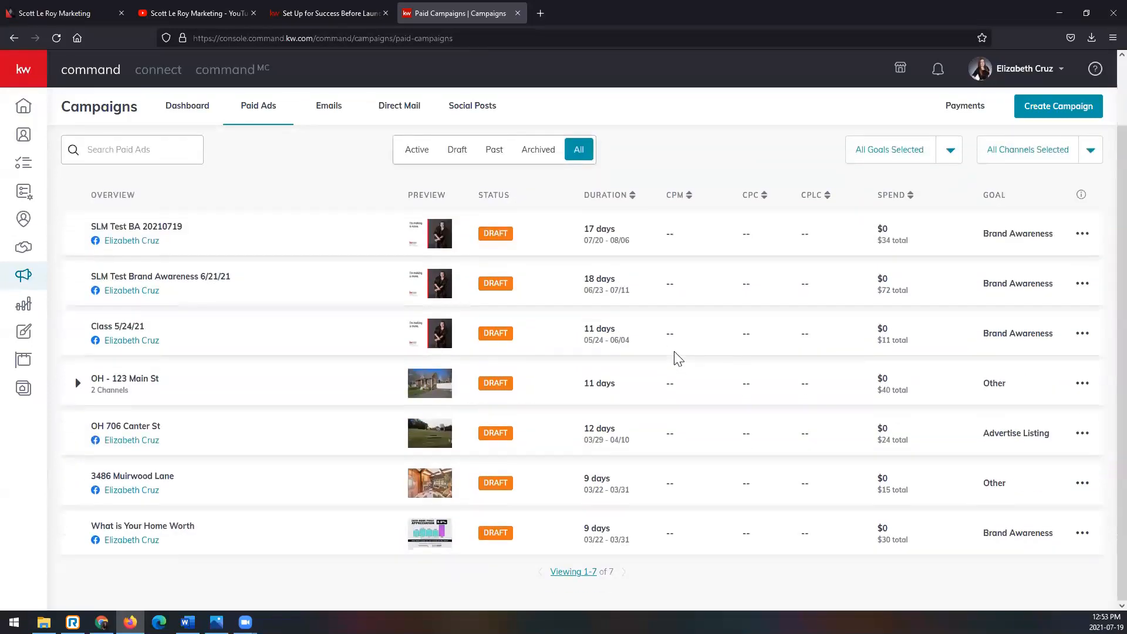
pyautogui.scroll(2, 683, 371)
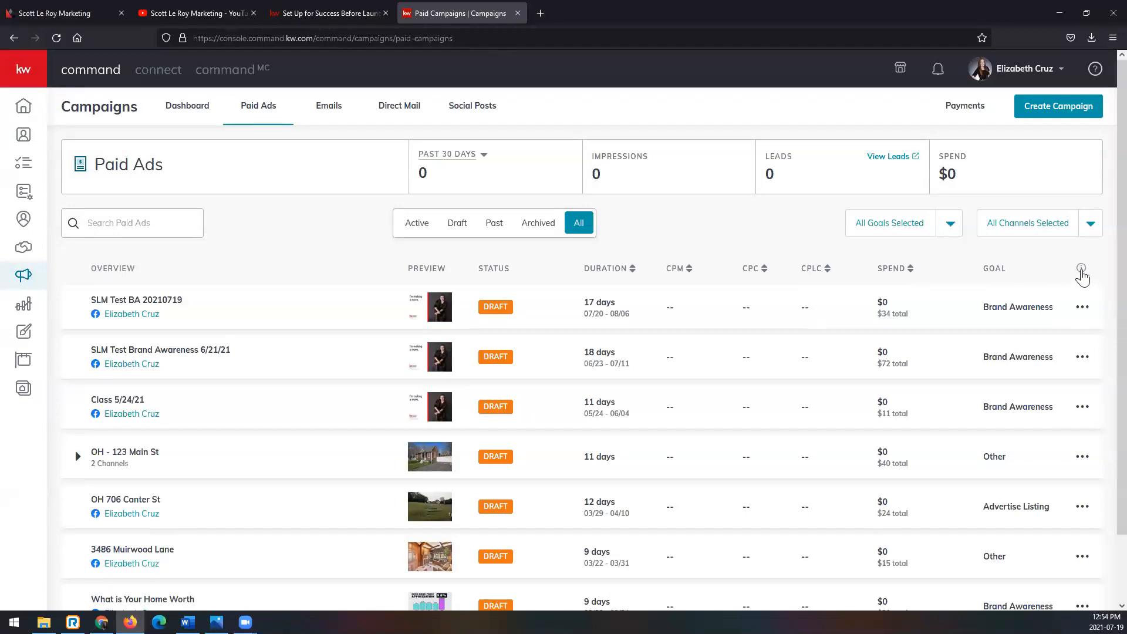
# - Read the Campaigns FAQ explanations of CPM, CPC and CPLC, and close the FAQ
pyautogui.click(1081, 270)
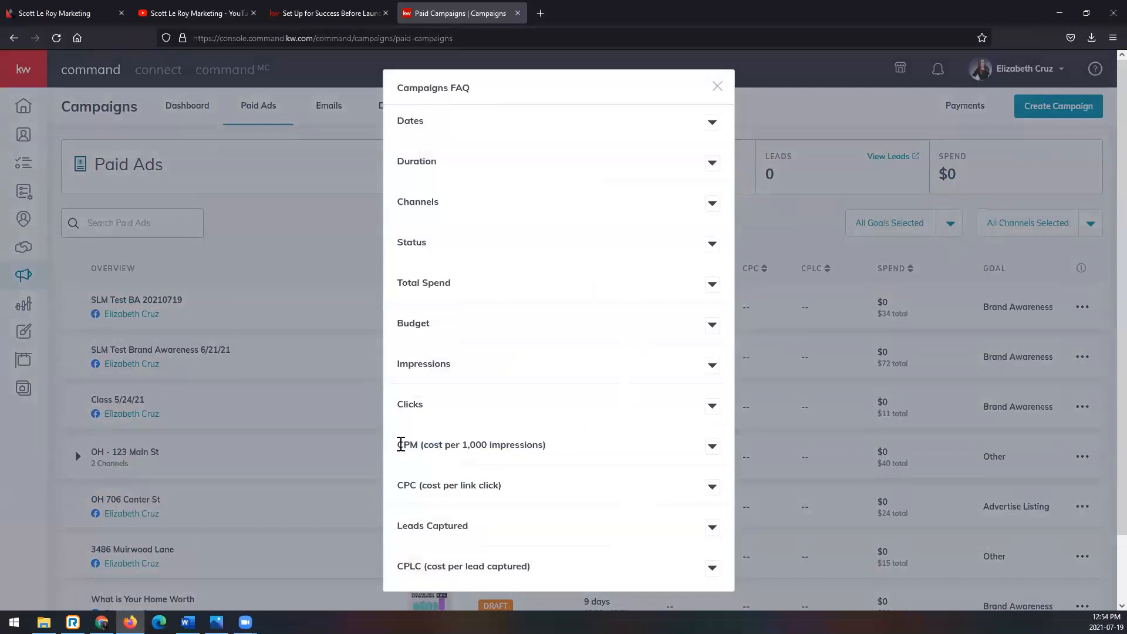
pyautogui.click(712, 454)
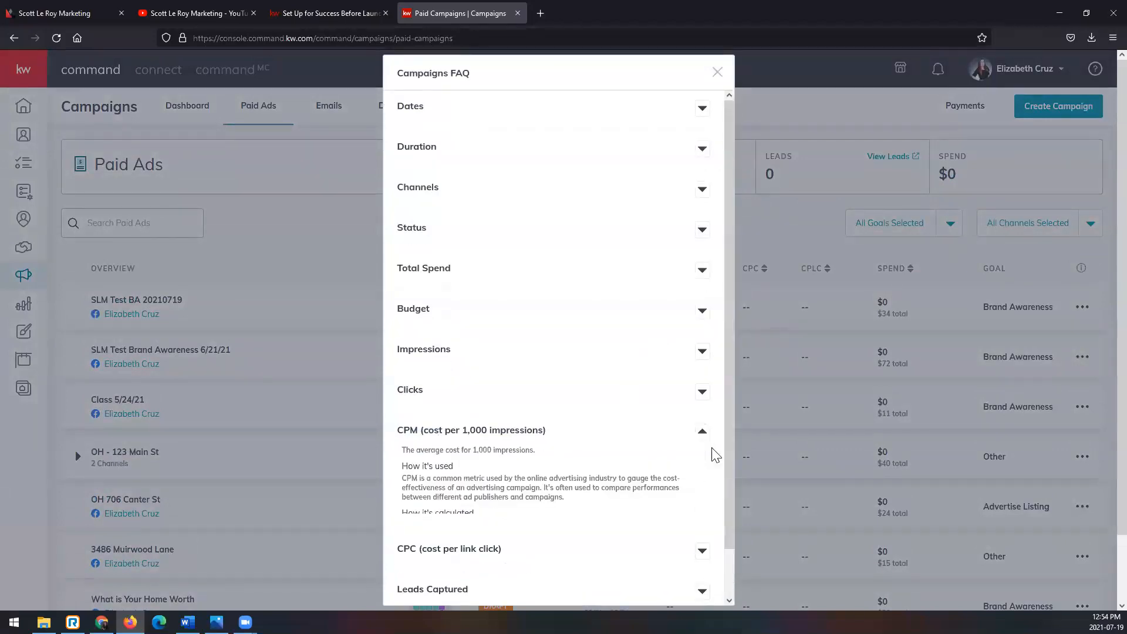
pyautogui.scroll(-3, 715, 456)
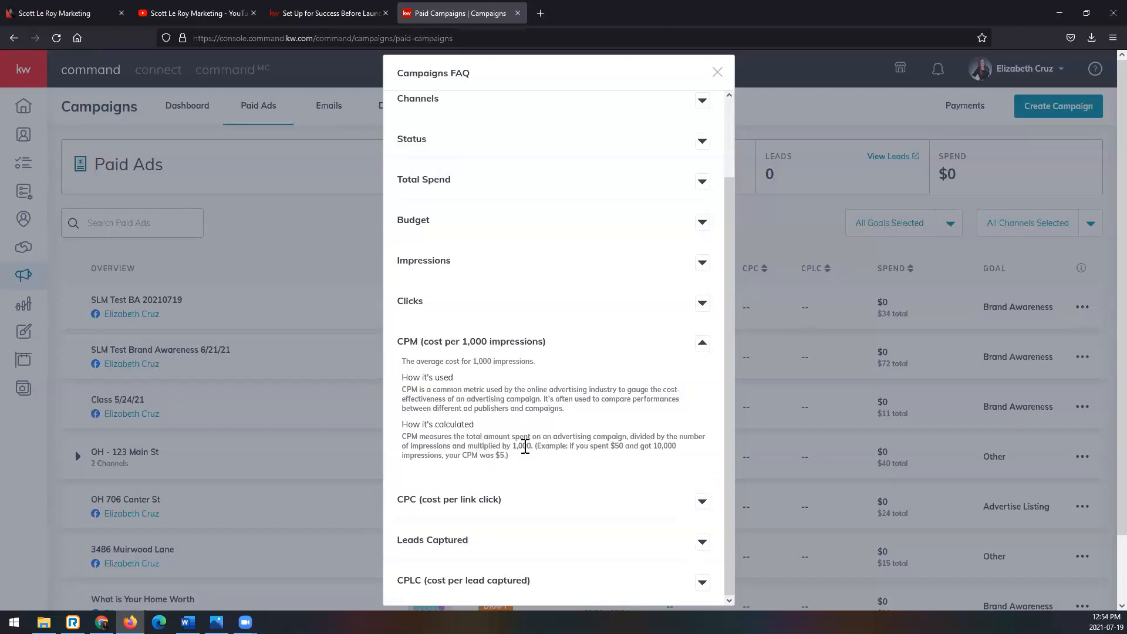
pyautogui.scroll(-1, 526, 446)
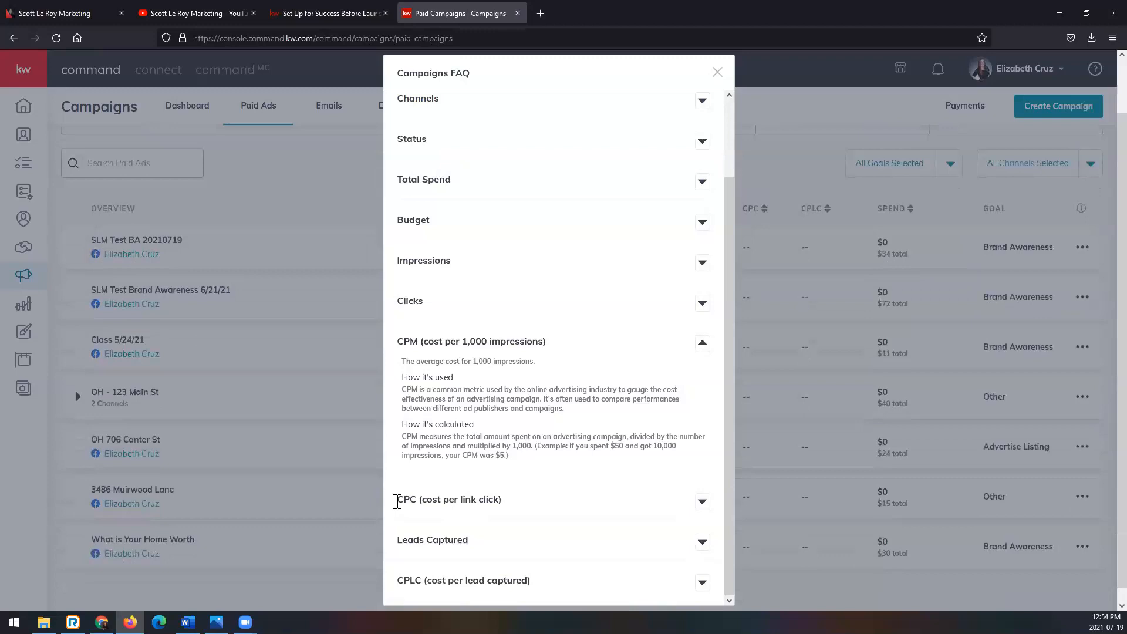
pyautogui.click(701, 504)
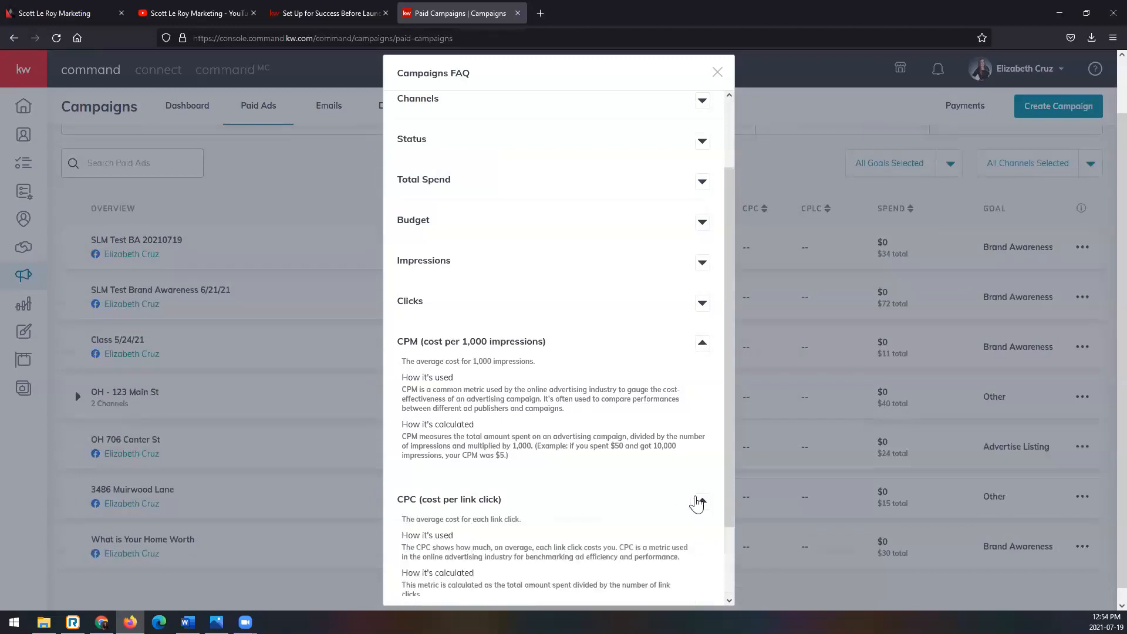
pyautogui.scroll(-2, 626, 453)
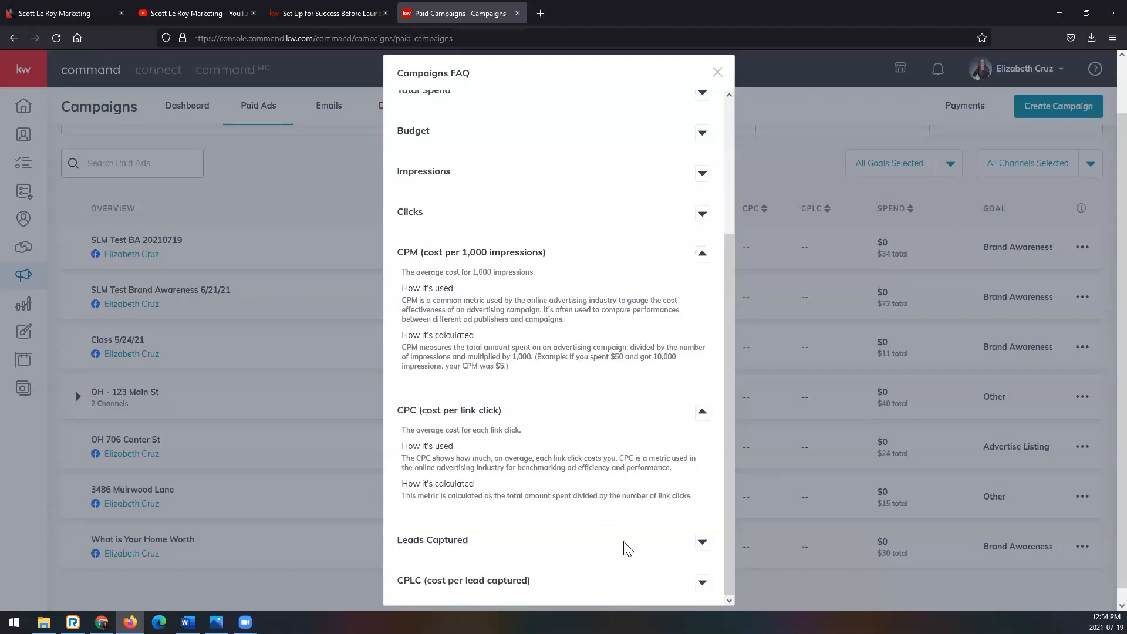
pyautogui.scroll(-1, 624, 546)
pyautogui.click(702, 584)
pyautogui.scroll(-1, 624, 516)
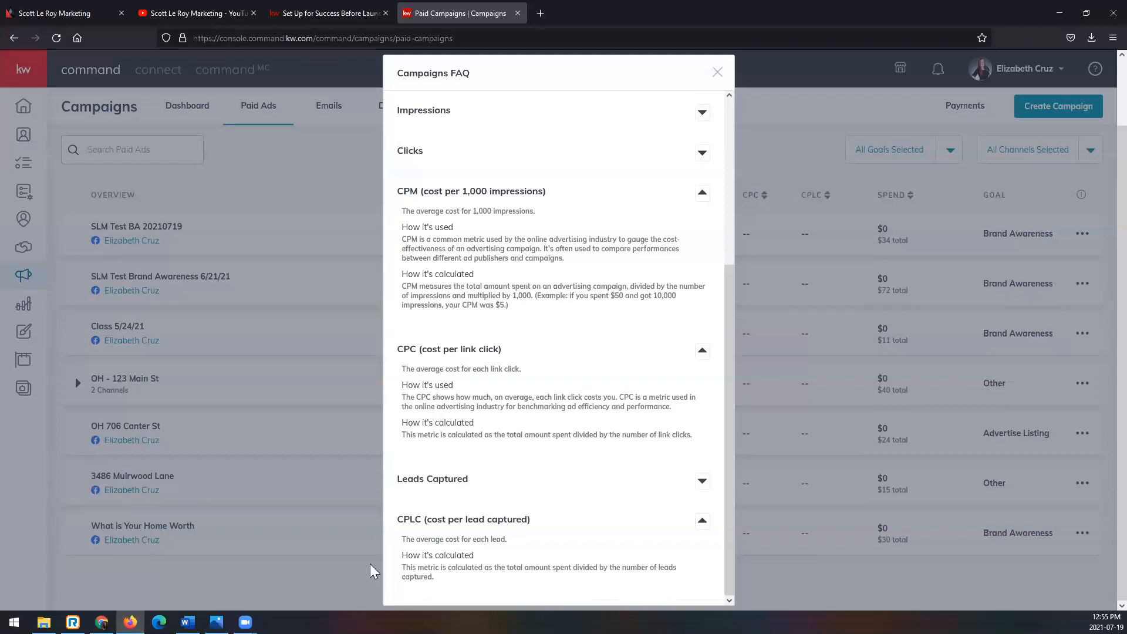
pyautogui.click(717, 72)
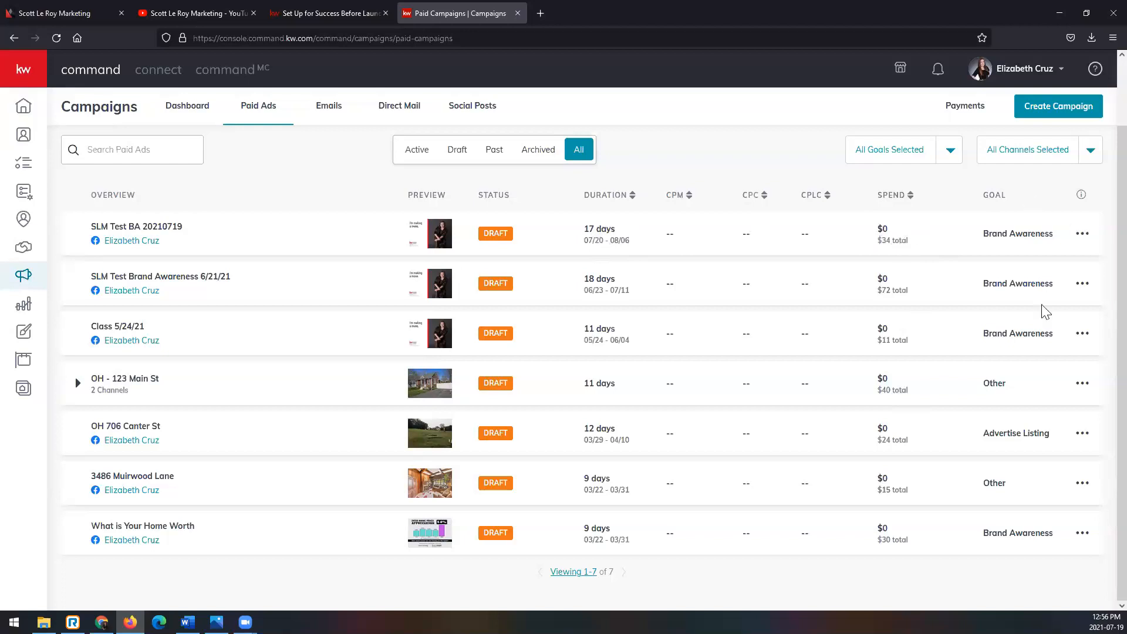
# - View the available actions for the SLM Test BA 20210719 campaign, and check the account's notifications
pyautogui.click(1082, 236)
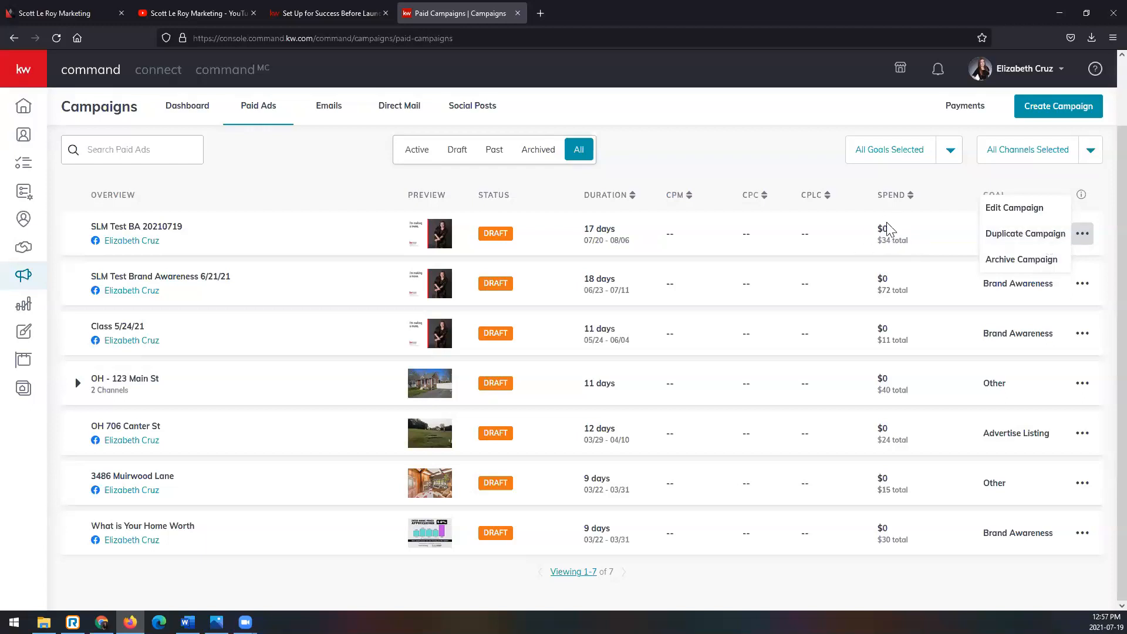
pyautogui.scroll(2, 943, 229)
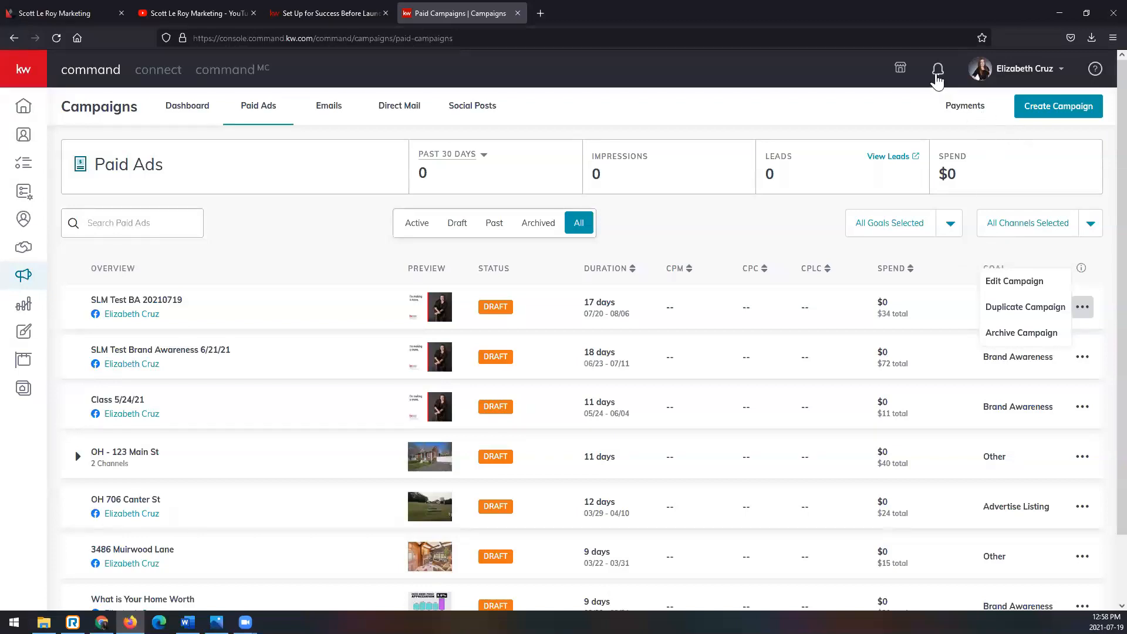
pyautogui.click(937, 77)
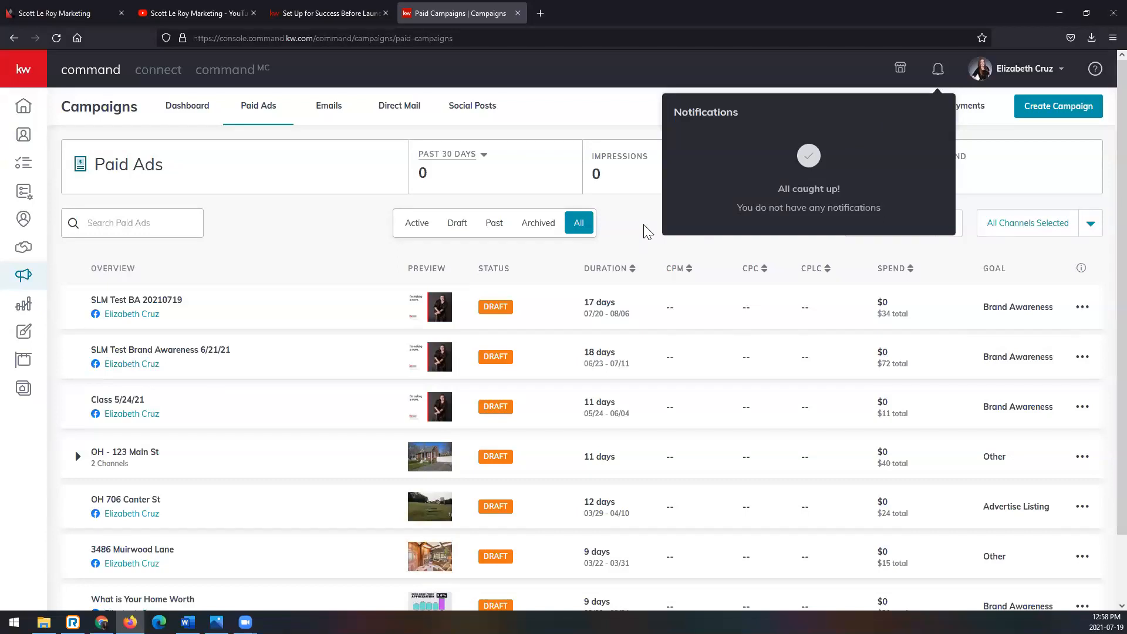
pyautogui.click(643, 243)
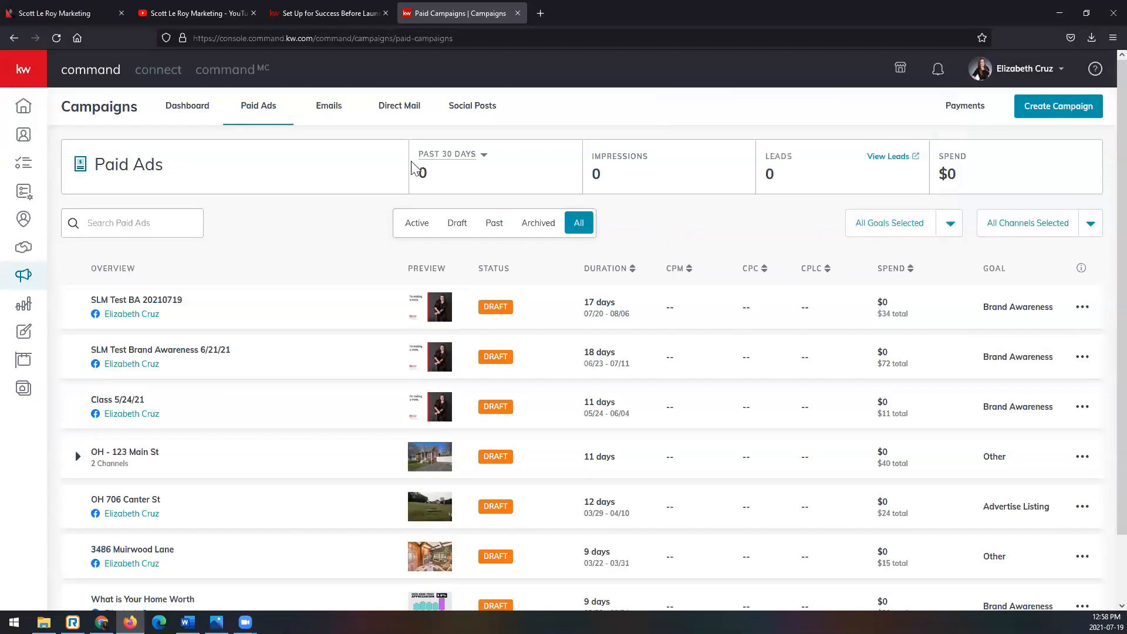
# - Open the Facebook ad campaign setup article on KW Answers, select its web address, and read the Business Page and two-factor authentication requirements
pyautogui.click(365, 14)
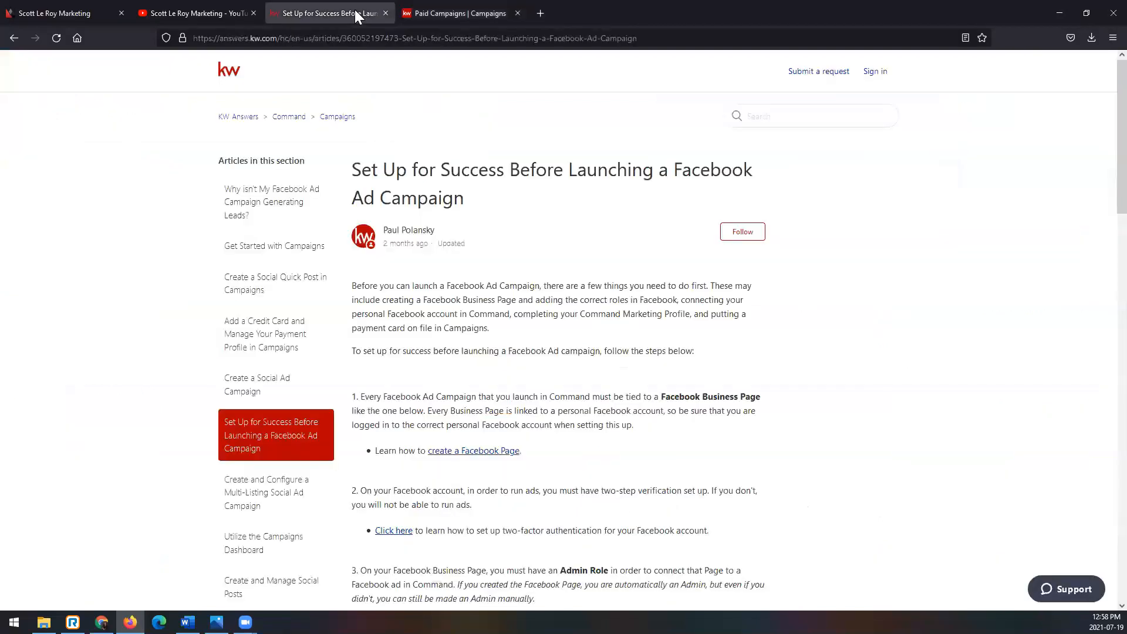
pyautogui.click(502, 40)
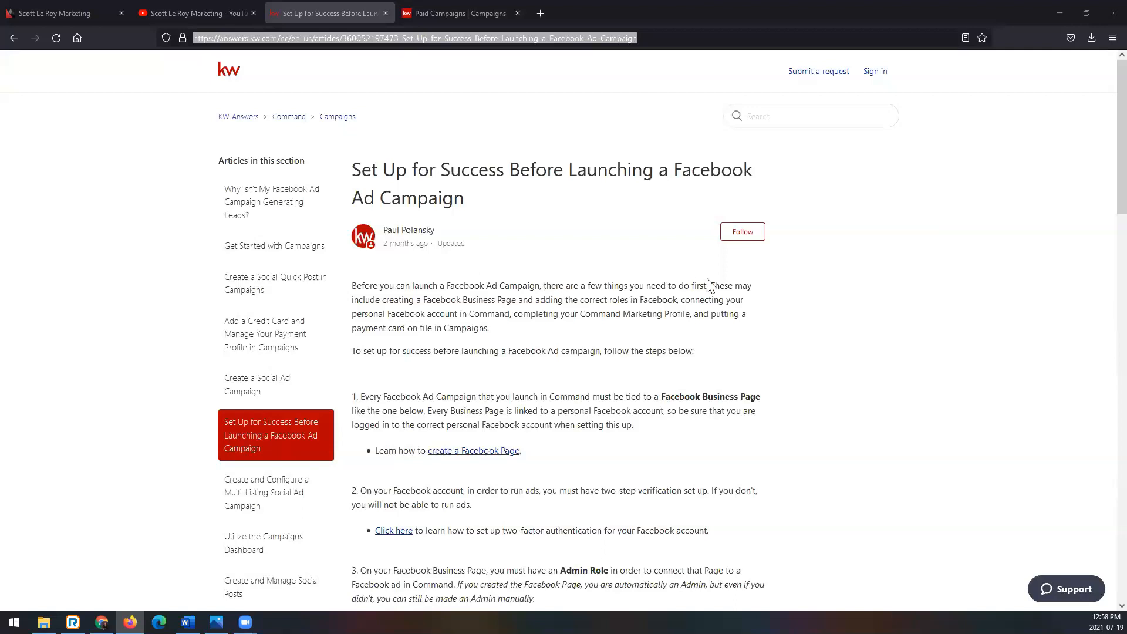
pyautogui.scroll(-3, 828, 368)
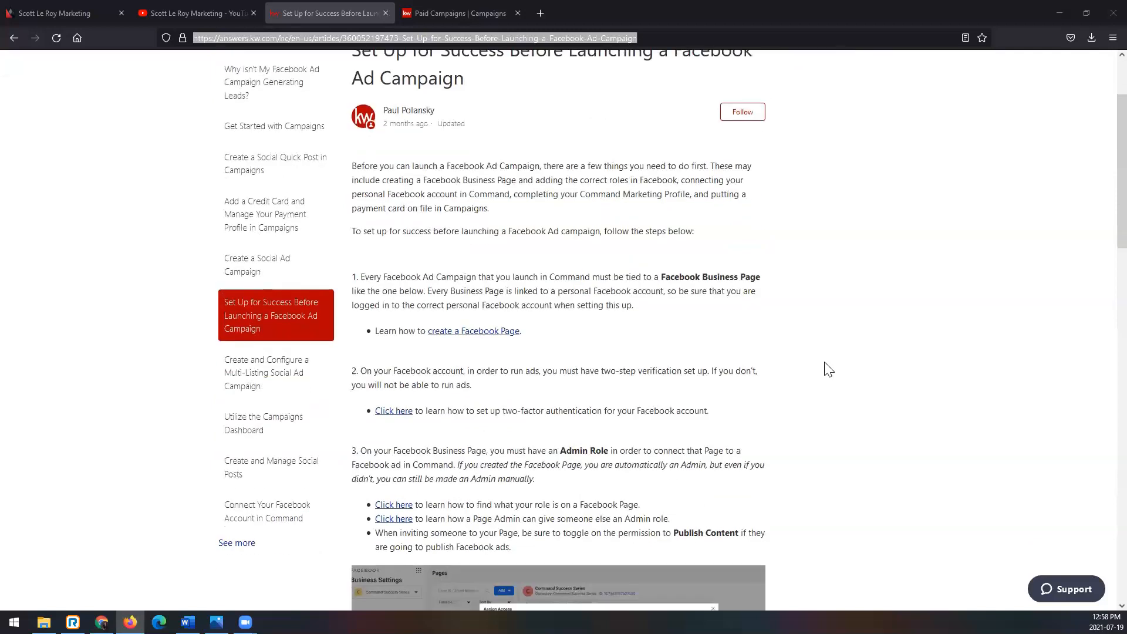
pyautogui.scroll(2, 827, 369)
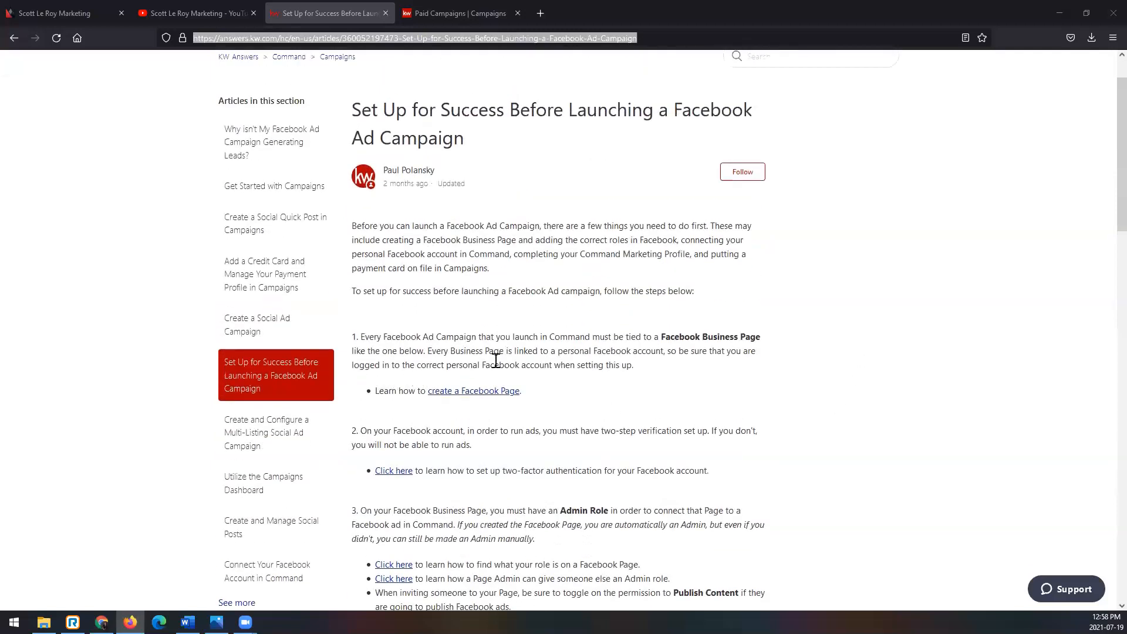
pyautogui.scroll(-2, 542, 397)
pyautogui.scroll(-2, 612, 393)
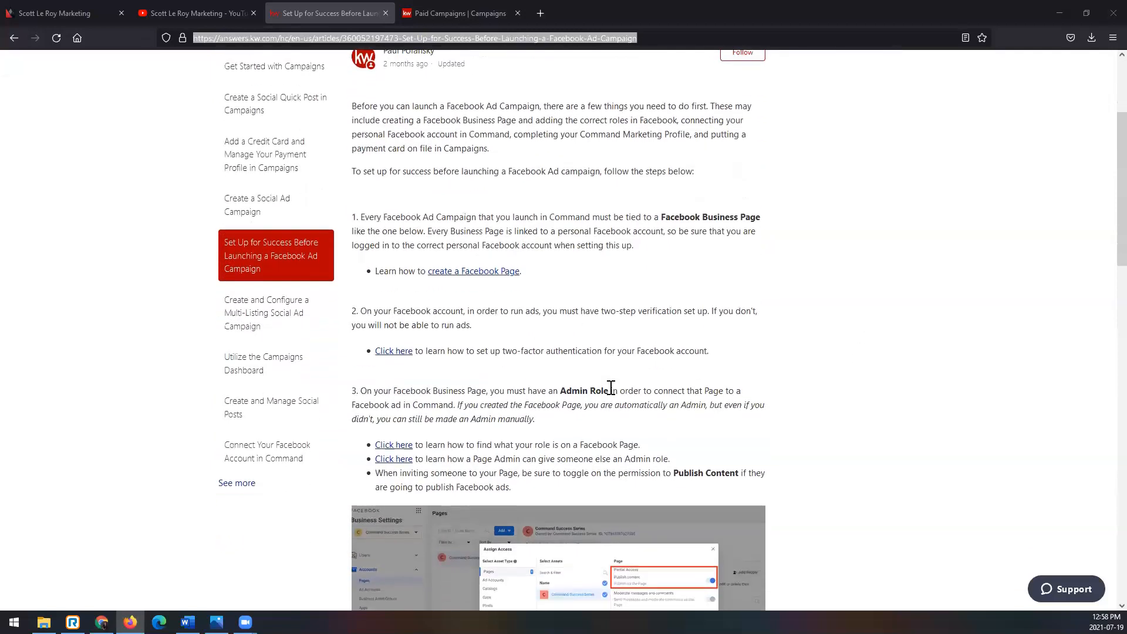
pyautogui.moveTo(503, 352); pyautogui.dragTo(612, 353)
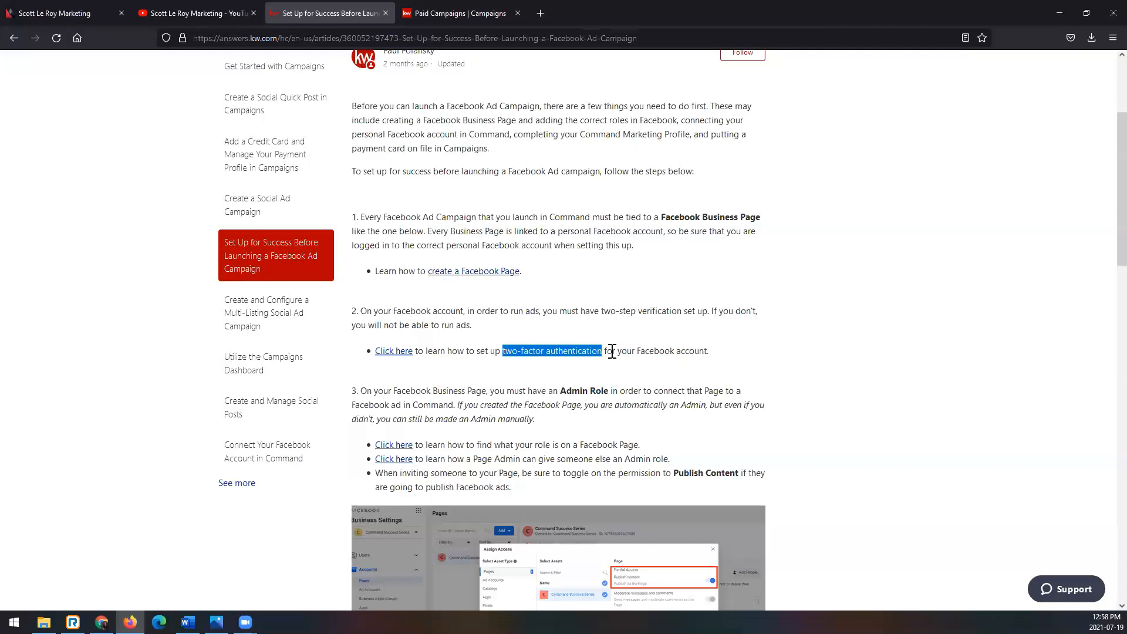
# - Read the article's remaining launch requirements, from the Admin Role and Business Manager to the Command Marketing Profile and payment card
pyautogui.scroll(-2, 734, 340)
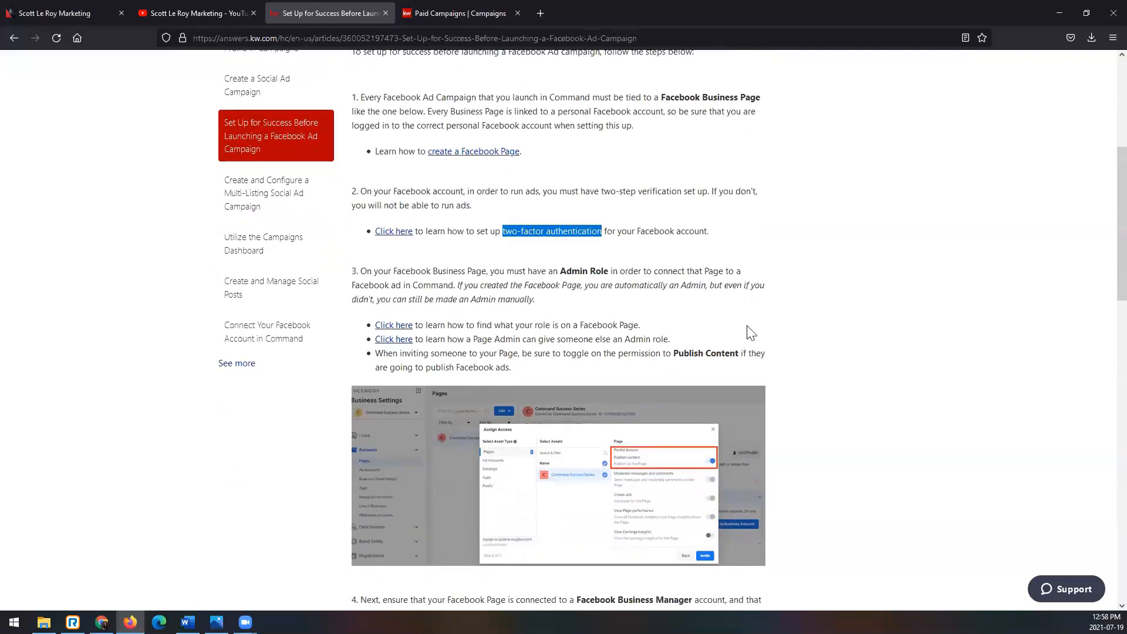
pyautogui.moveTo(541, 271); pyautogui.dragTo(638, 275)
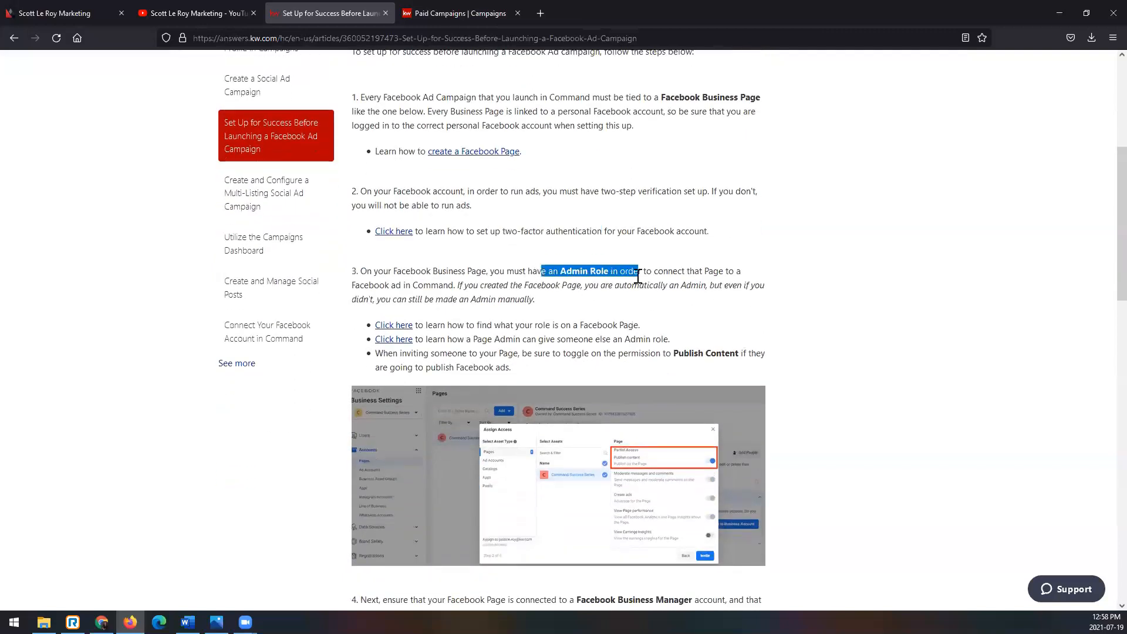
pyautogui.scroll(-4, 823, 378)
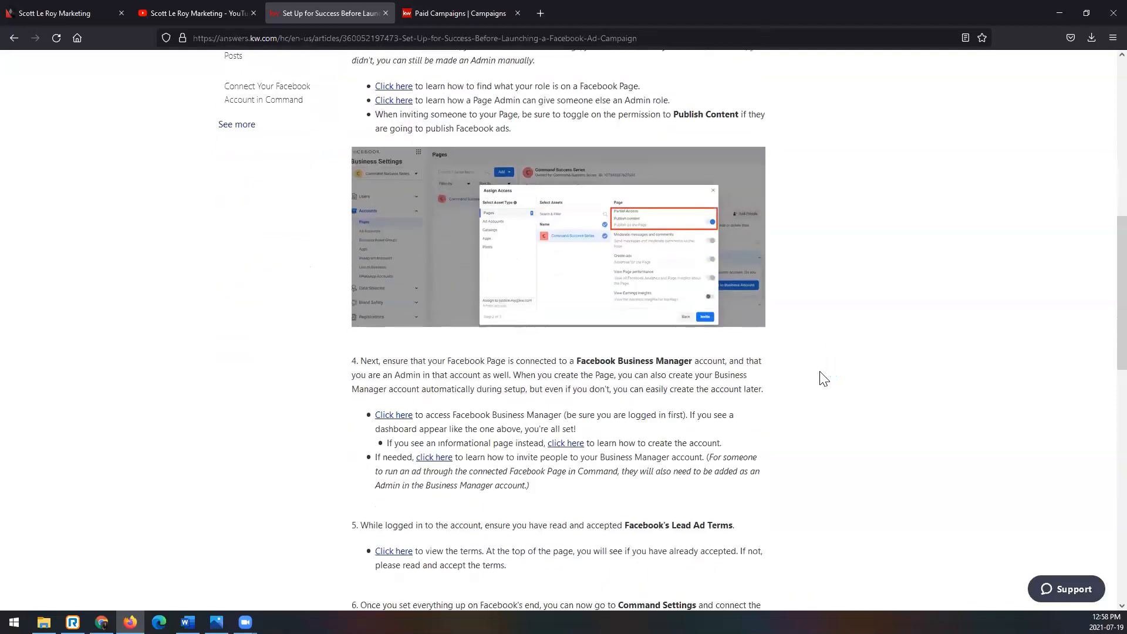
pyautogui.scroll(-1, 822, 377)
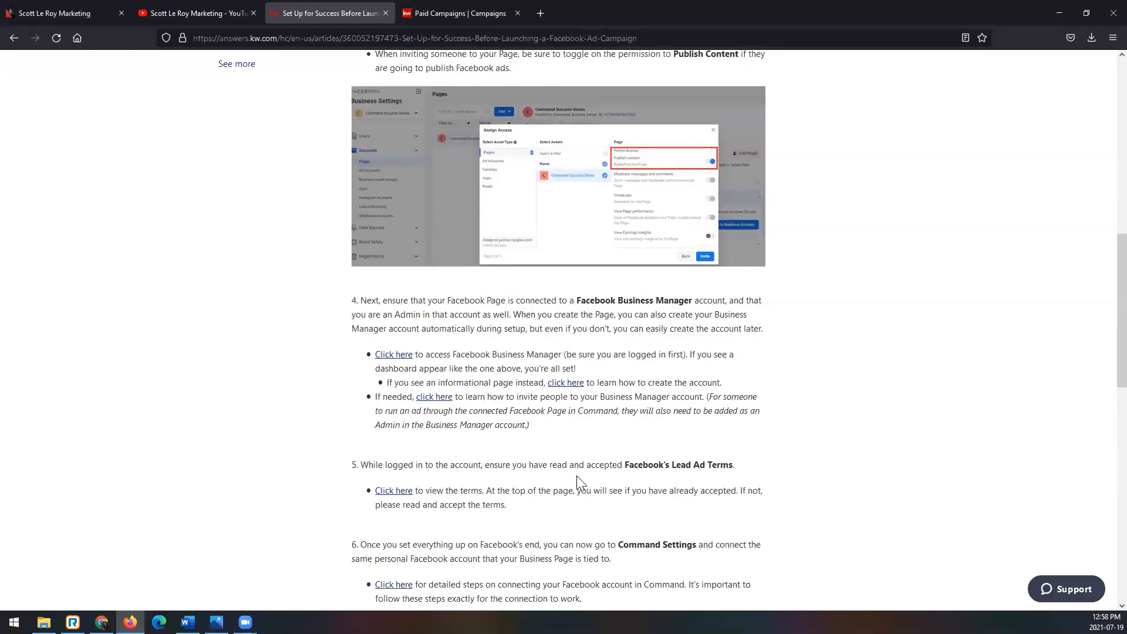
pyautogui.scroll(-4, 578, 482)
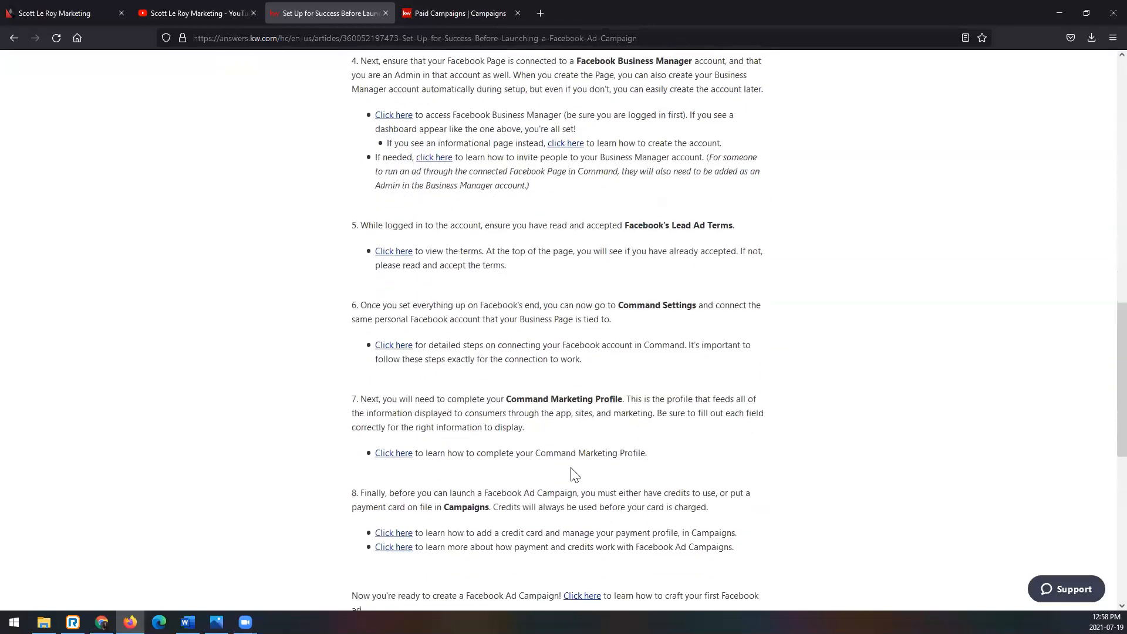
# - Switch to the Scott Le Roy Marketing YouTube channel and browse its uploaded training videos
pyautogui.click(208, 13)
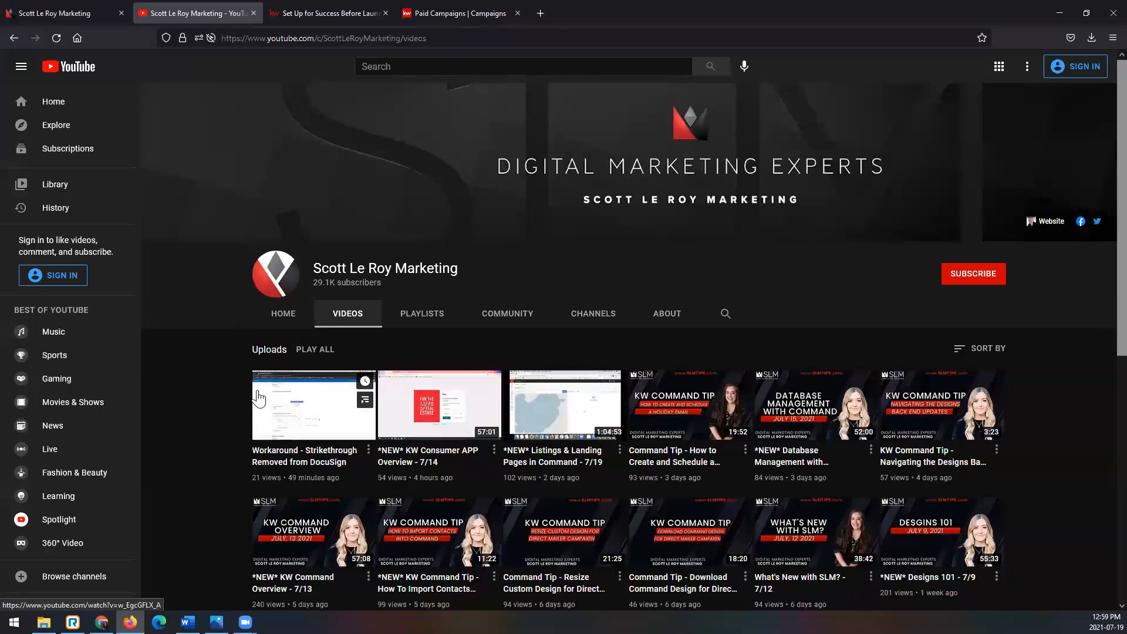
pyautogui.scroll(-2, 221, 416)
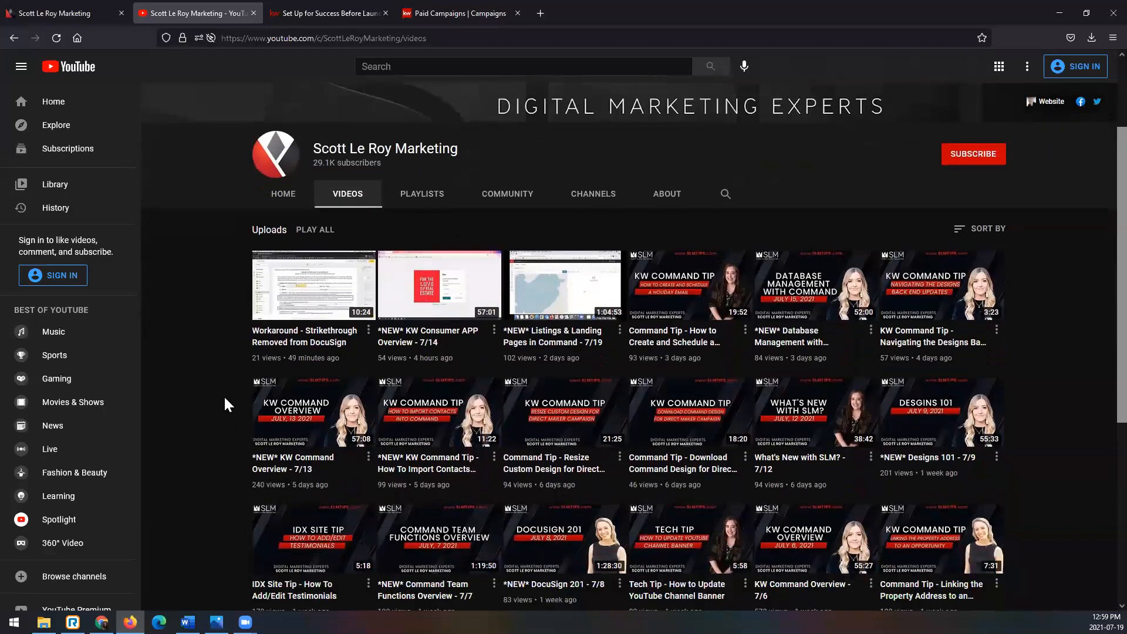
pyautogui.scroll(2, 223, 395)
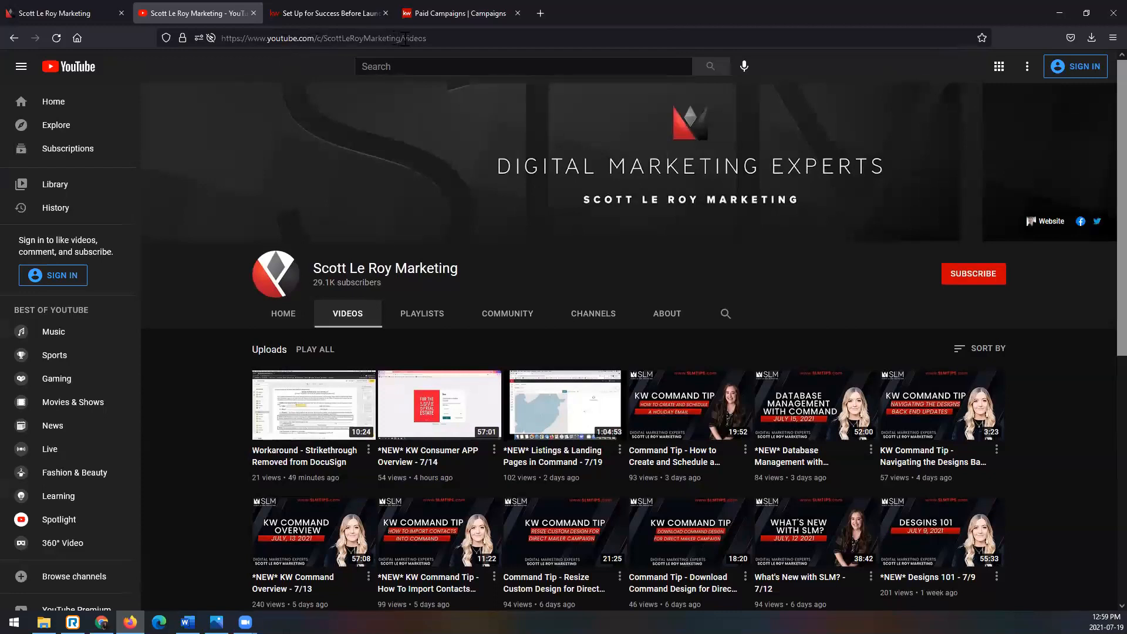
pyautogui.scroll(-5, 681, 338)
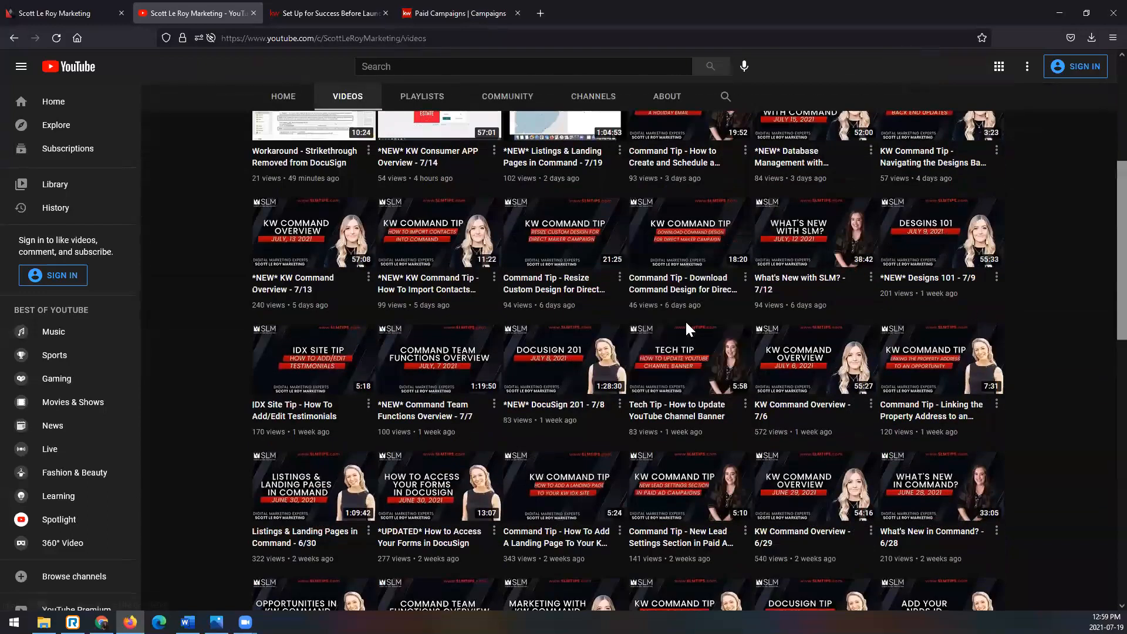
# - Switch to the Scott Le Roy Marketing website, select its web address, and look over the homepage down to the contact section and store categories
pyautogui.click(81, 11)
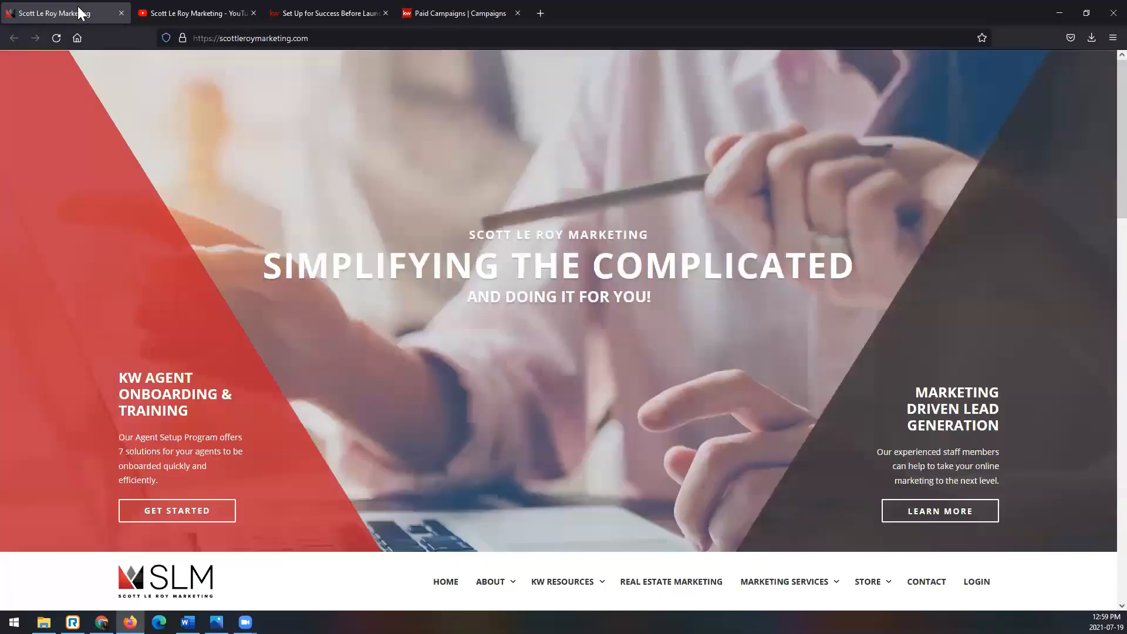
pyautogui.click(334, 37)
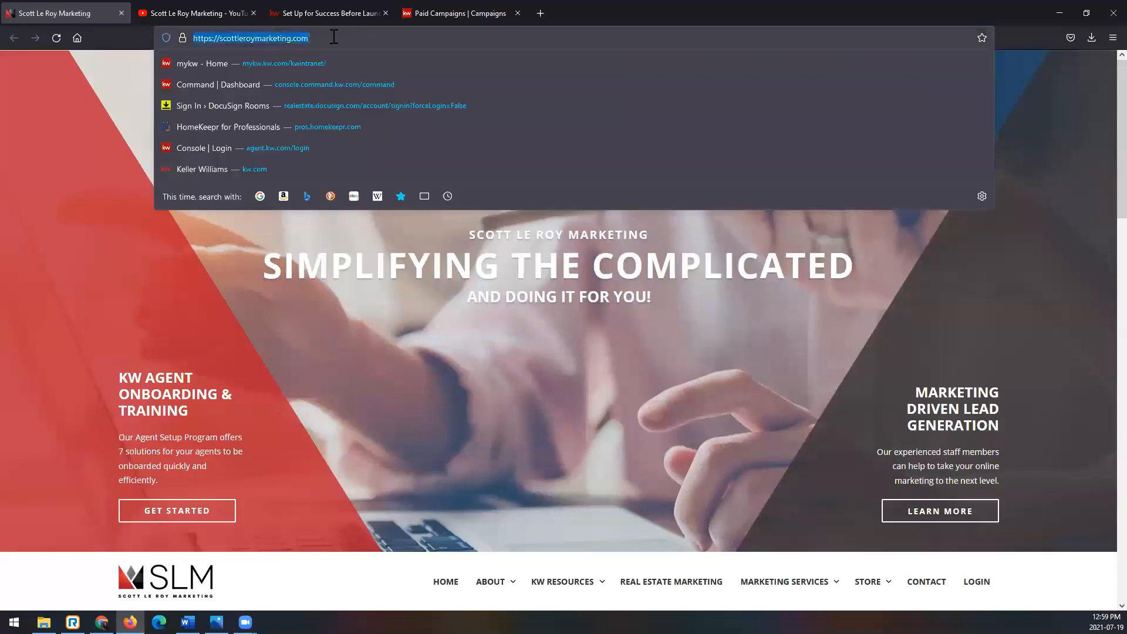
pyautogui.click(419, 428)
pyautogui.scroll(-10, 421, 430)
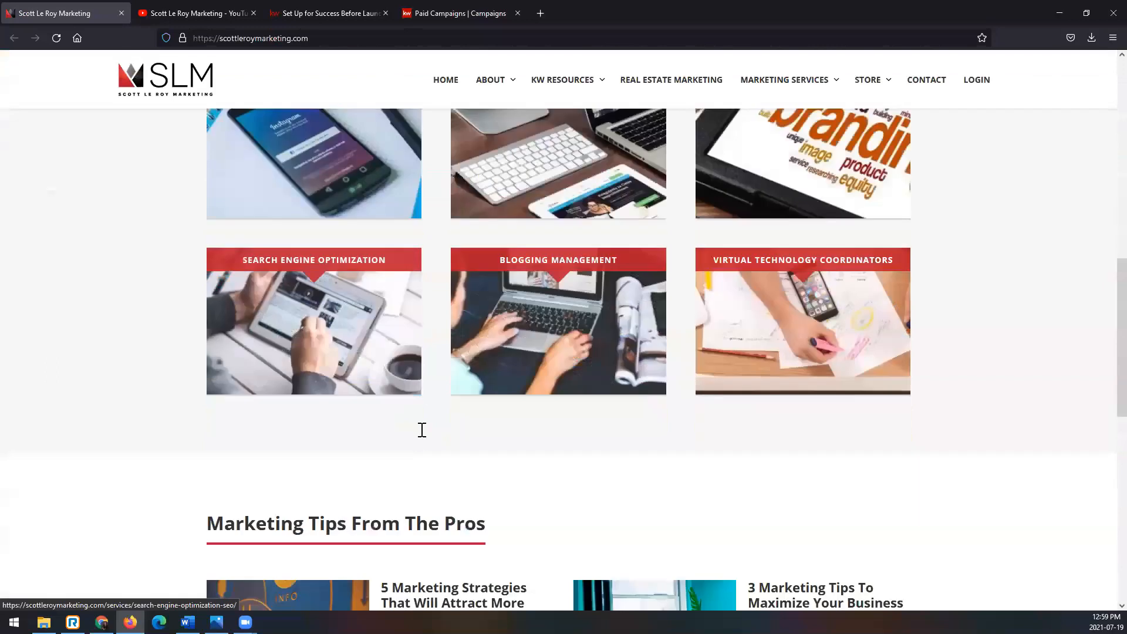
pyautogui.scroll(-10, 422, 430)
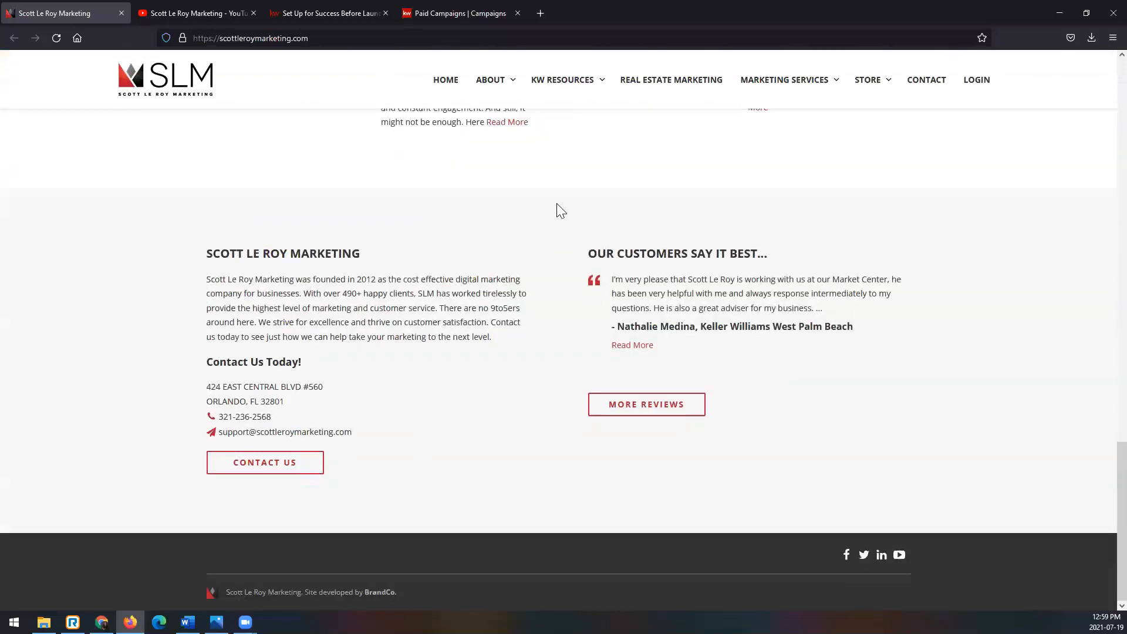
pyautogui.moveTo(850, 94)
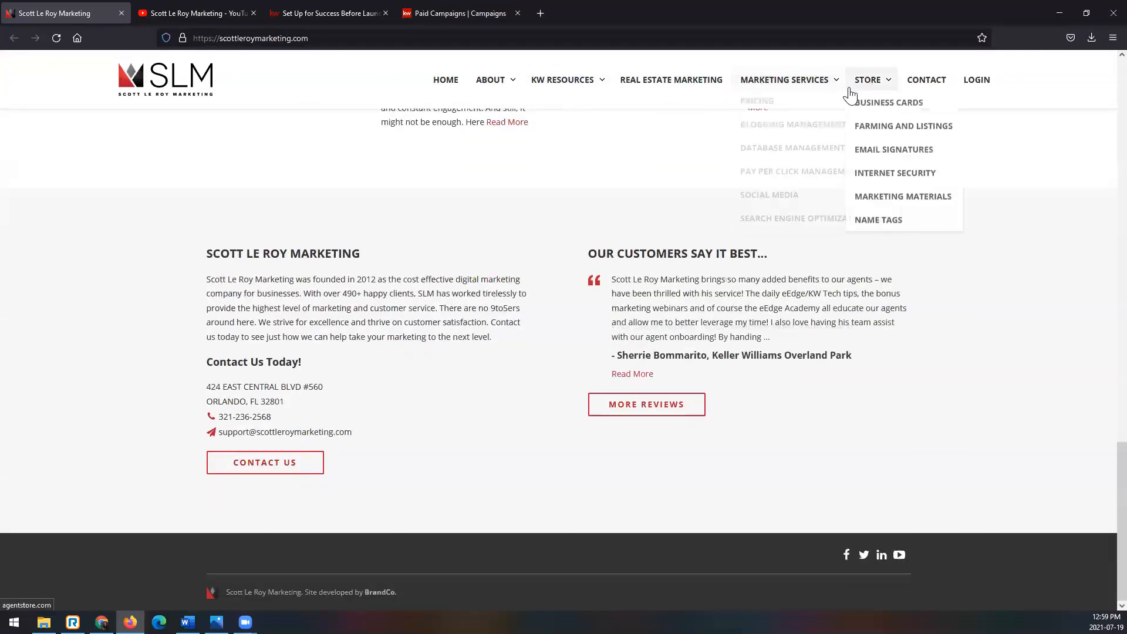